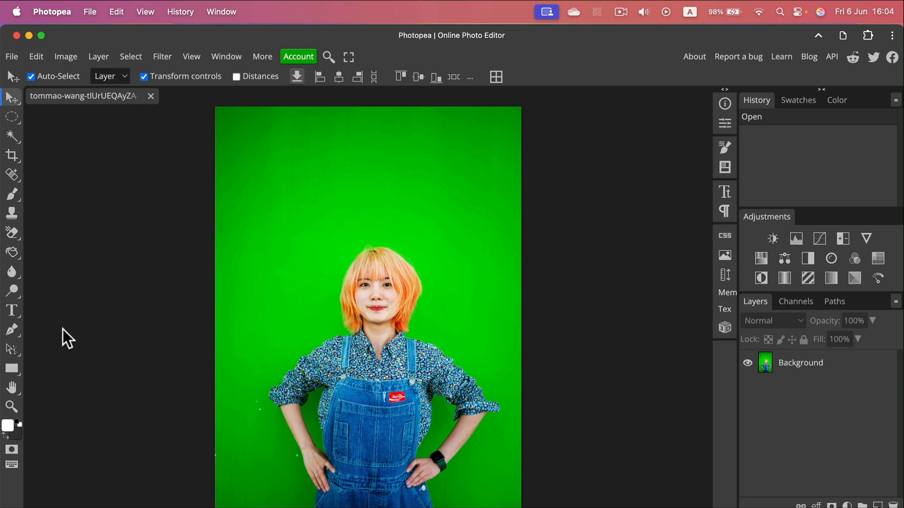
# Draw a black circle shape with the Ellipse tool over the woman's head and upper body, and move it down slightly.
pyautogui.click(17, 372)
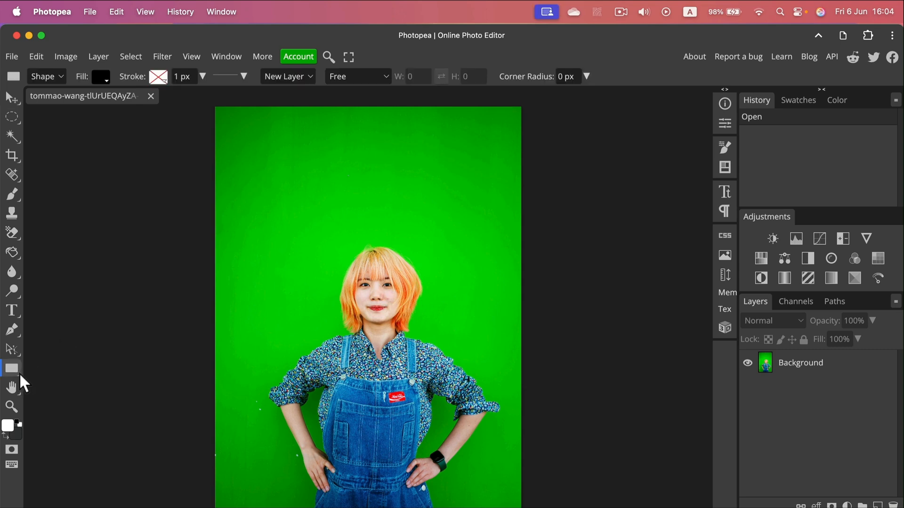
pyautogui.rightClick(19, 372)
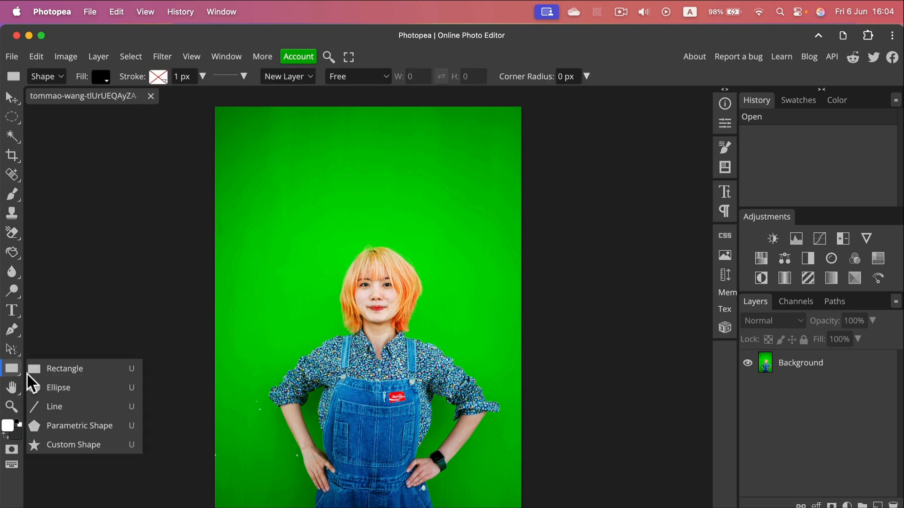
pyautogui.click(56, 387)
pyautogui.moveTo(289, 185); pyautogui.dragTo(494, 412)
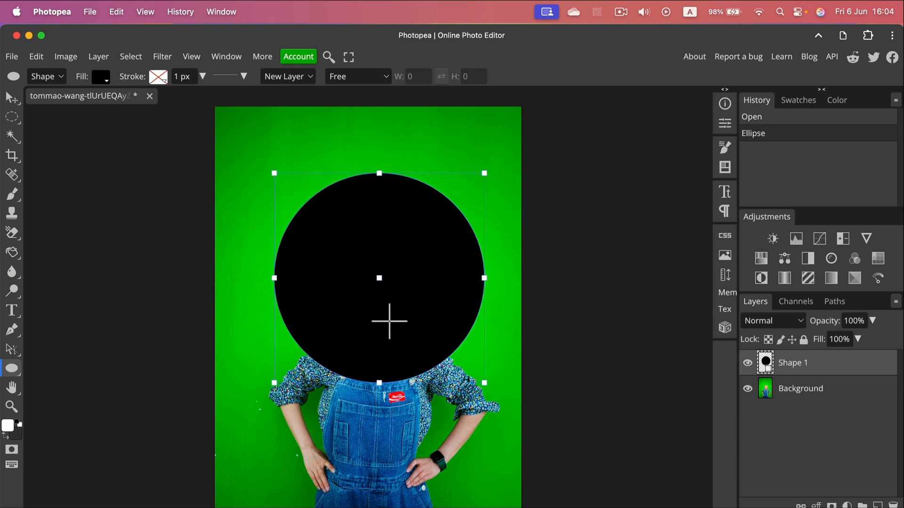
pyautogui.click(10, 100)
pyautogui.moveTo(443, 273); pyautogui.dragTo(443, 292)
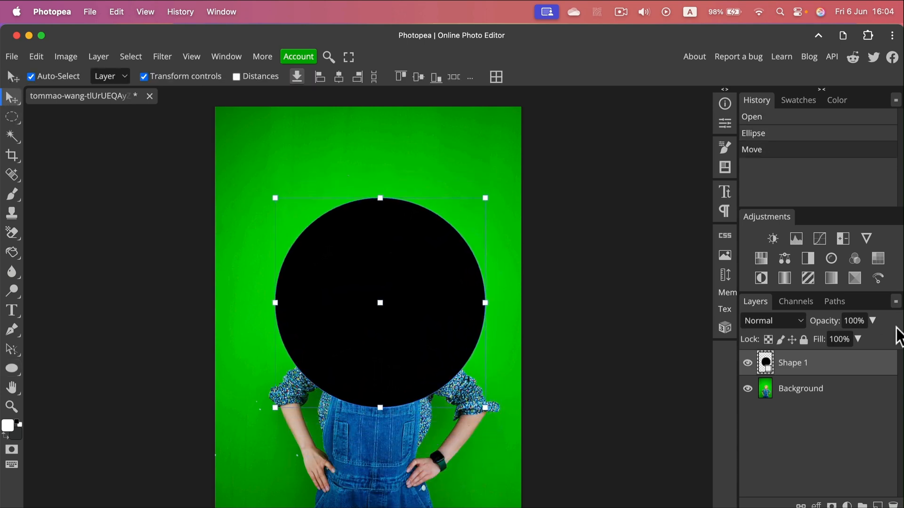
# Reduce the circle layer's opacity to 59% and nudge the circle to centre it around the woman's head and shoulders.
pyautogui.click(873, 323)
pyautogui.moveTo(873, 339); pyautogui.dragTo(848, 339)
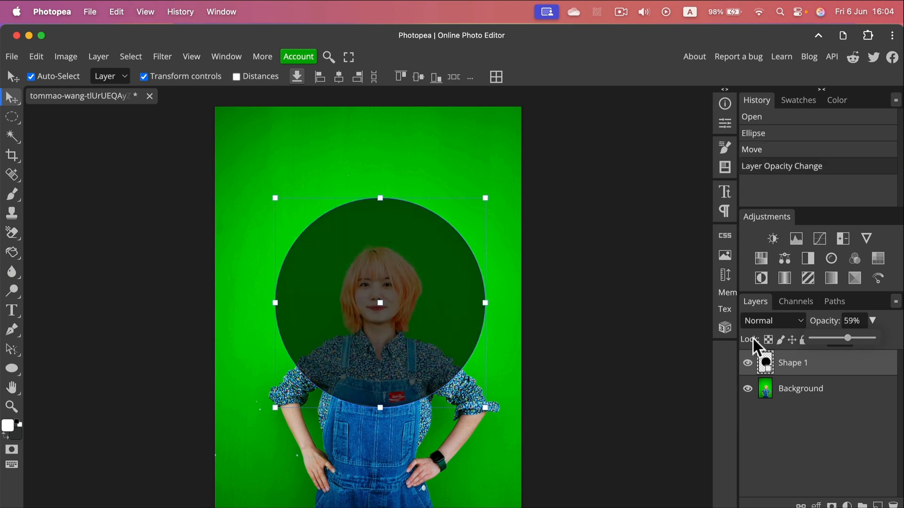
pyautogui.moveTo(449, 339)
pyautogui.mouseDown()
pyautogui.moveTo(453, 363)
pyautogui.moveTo(428, 327)
pyautogui.moveTo(445, 341)
pyautogui.moveTo(441, 329)
pyautogui.mouseUp()
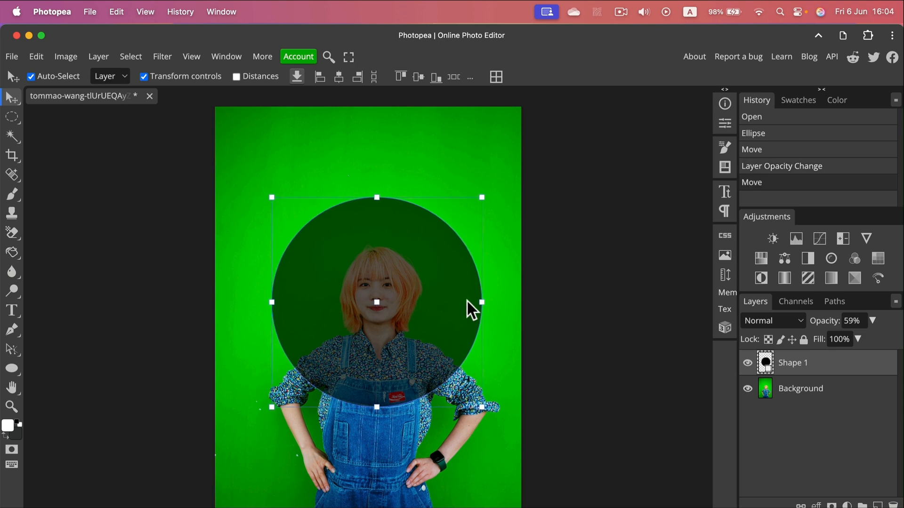
# Scale the circle proportionally to 98.17% with Free Transform and shift it up slightly around the woman.
pyautogui.moveTo(484, 201)
pyautogui.mouseDown()
pyautogui.moveTo(628, 96)
pyautogui.moveTo(430, 258)
pyautogui.moveTo(583, 137)
pyautogui.moveTo(593, 292)
pyautogui.moveTo(442, 242)
pyautogui.moveTo(554, 194)
pyautogui.moveTo(476, 248)
pyautogui.moveTo(518, 212)
pyautogui.moveTo(485, 199)
pyautogui.mouseUp()
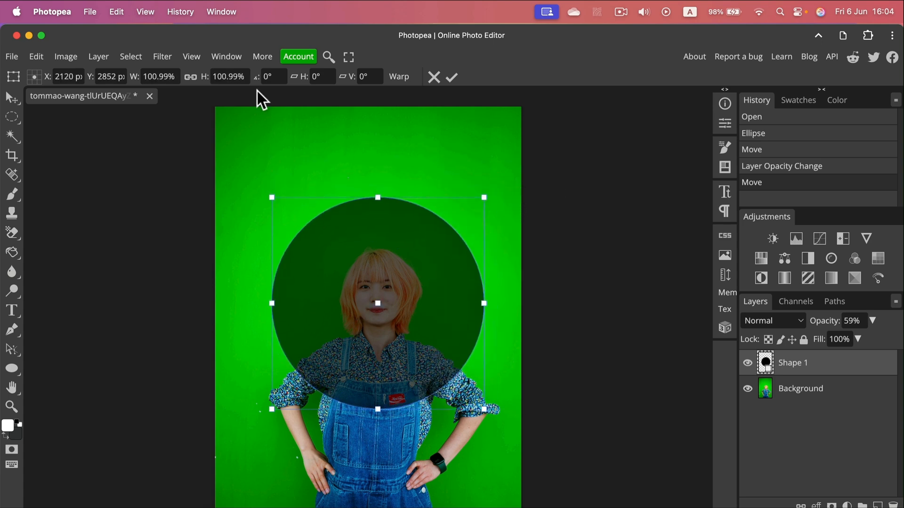
pyautogui.click(244, 77)
pyautogui.moveTo(484, 198)
pyautogui.mouseDown()
pyautogui.moveTo(521, 145)
pyautogui.moveTo(410, 238)
pyautogui.moveTo(508, 179)
pyautogui.moveTo(479, 203)
pyautogui.mouseUp()
pyautogui.moveTo(421, 323); pyautogui.dragTo(421, 319)
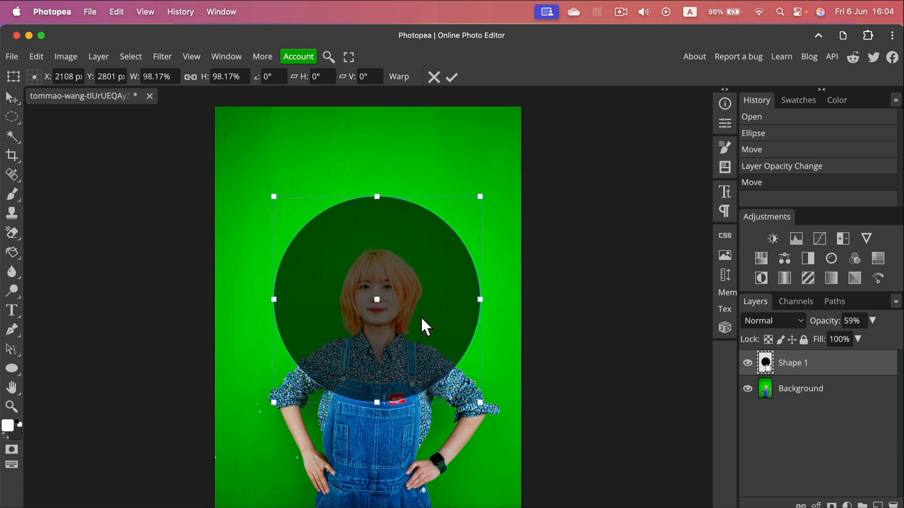
pyautogui.click(453, 76)
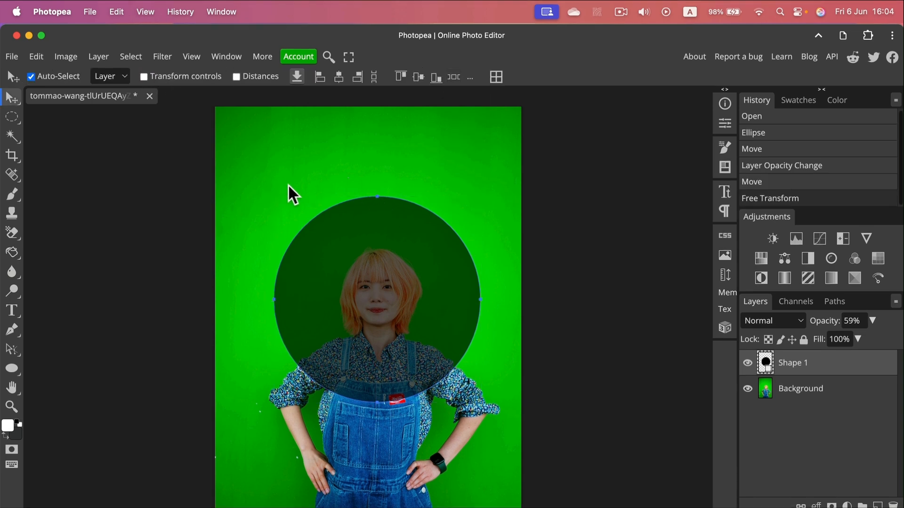
# Scale the circle to 97.21% around the woman's head and shoulders and restore its layer opacity to 100%.
pyautogui.click(155, 81)
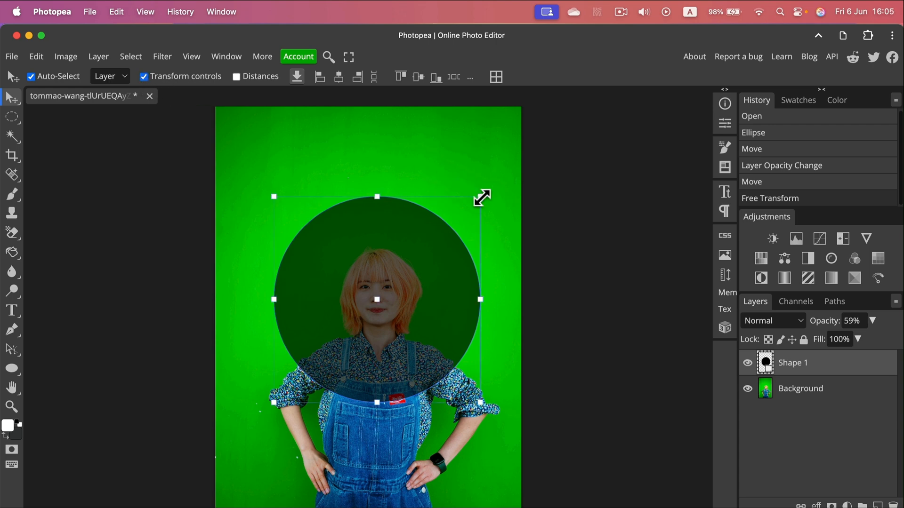
pyautogui.moveTo(481, 196); pyautogui.dragTo(465, 209)
pyautogui.moveTo(443, 280); pyautogui.dragTo(445, 277)
pyautogui.click(872, 320)
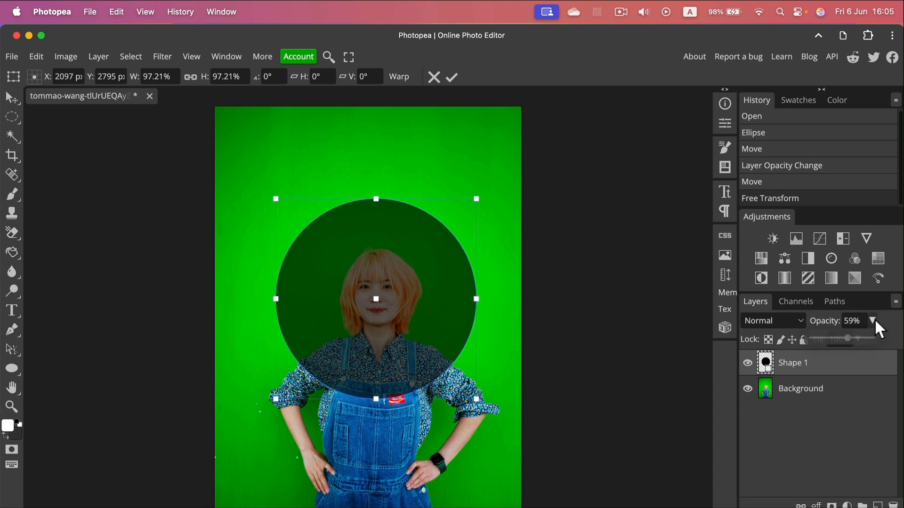
pyautogui.moveTo(861, 339); pyautogui.dragTo(876, 338)
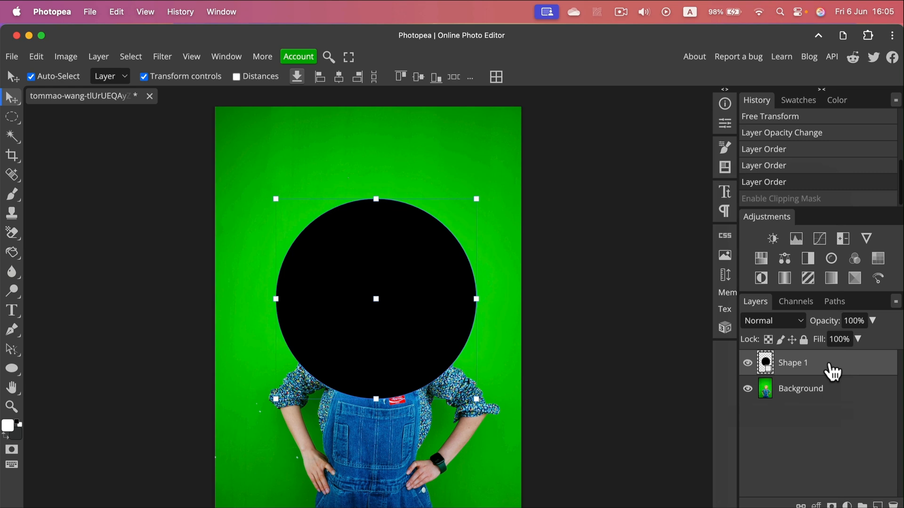
# Place the Shape 1 layer beneath the Background layer and apply Background as a clipping mask onto it.
pyautogui.moveTo(831, 373); pyautogui.dragTo(843, 403)
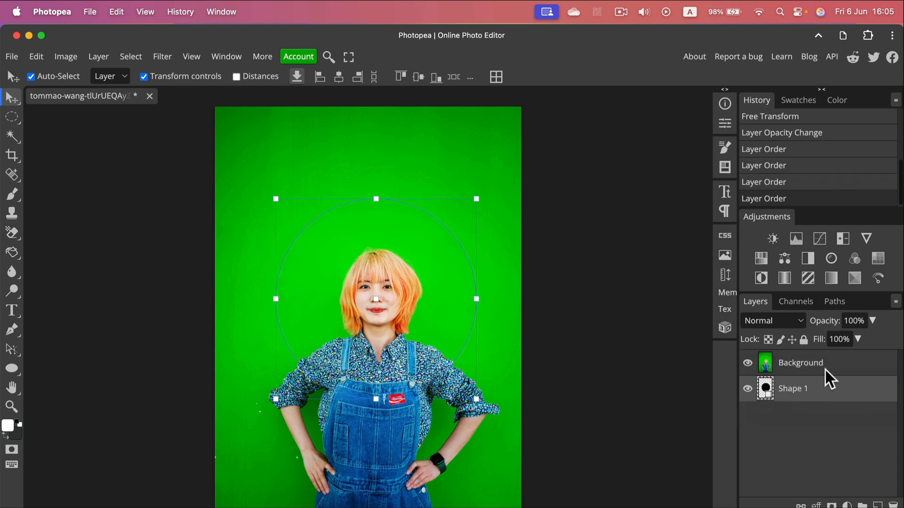
pyautogui.click(855, 369)
pyautogui.rightClick(847, 367)
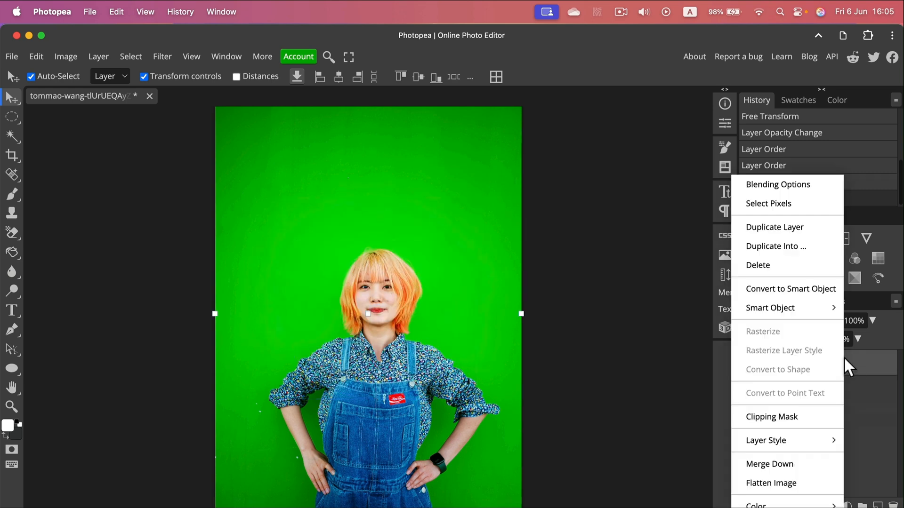
pyautogui.click(776, 419)
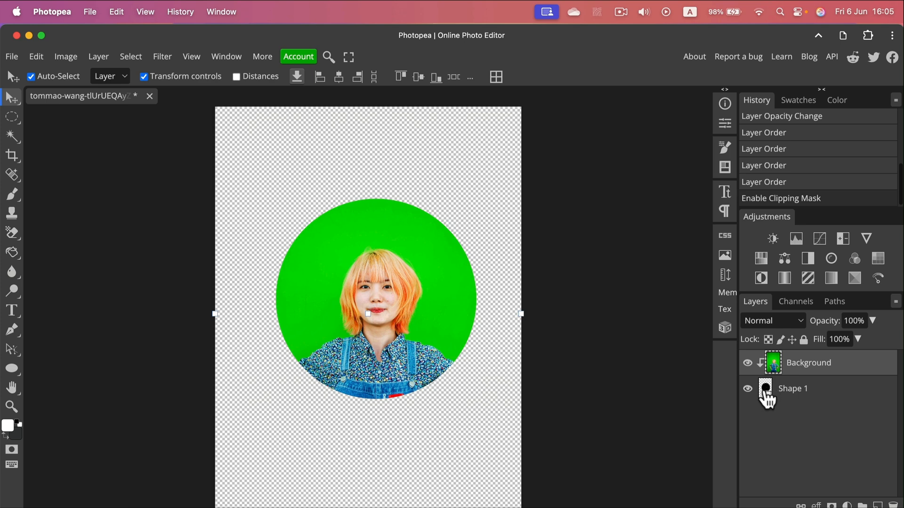
# Load the circle shape's pixels as a selection and crop the canvas to it.
pyautogui.keyDown('super'); pyautogui.click(766, 390); pyautogui.keyUp('super')
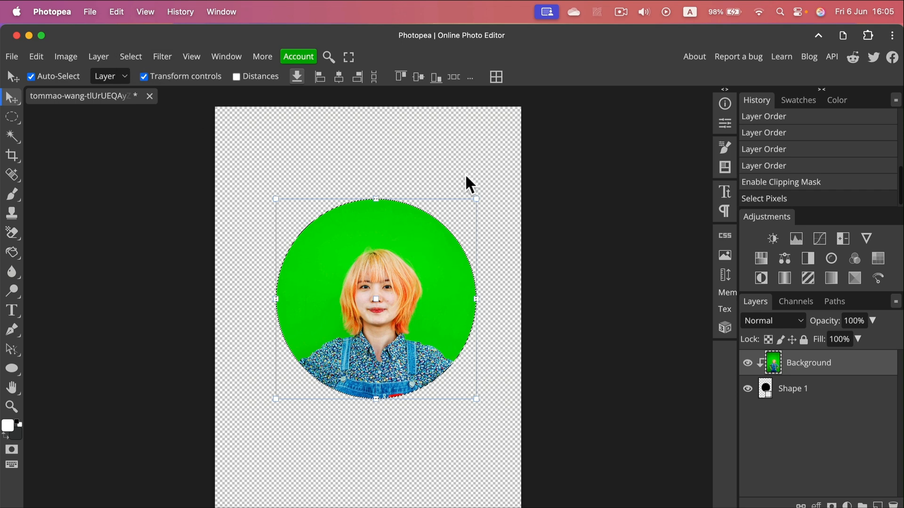
pyautogui.click(64, 57)
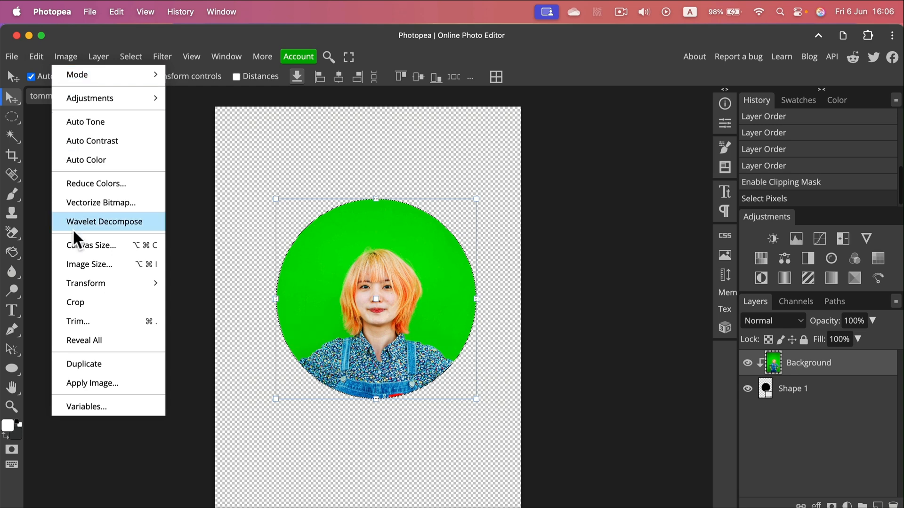
pyautogui.click(79, 303)
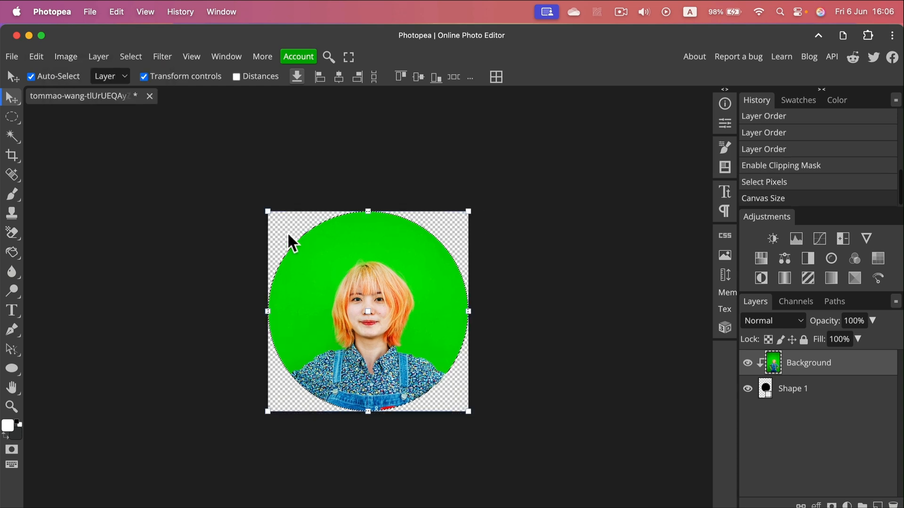
# Export the circular image as a PNG at 100% quality and close the preview of the saved file.
pyautogui.click(860, 400)
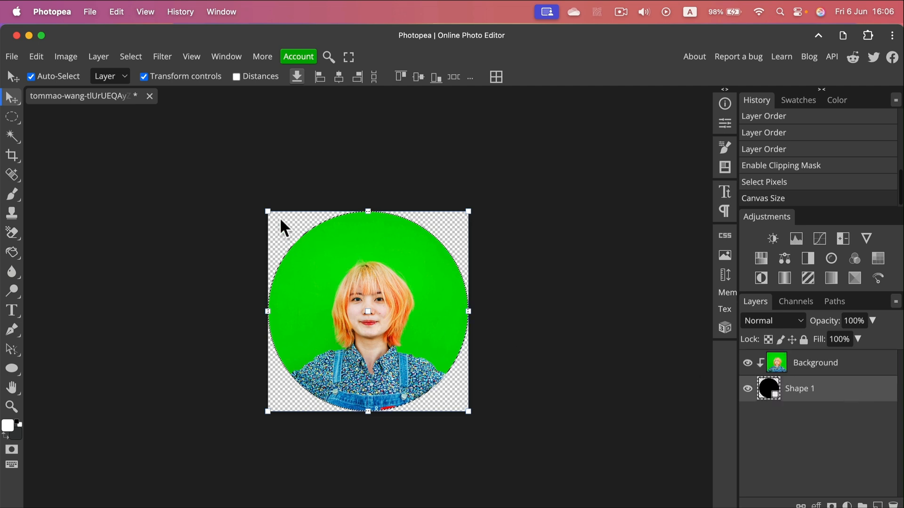
pyautogui.click(8, 56)
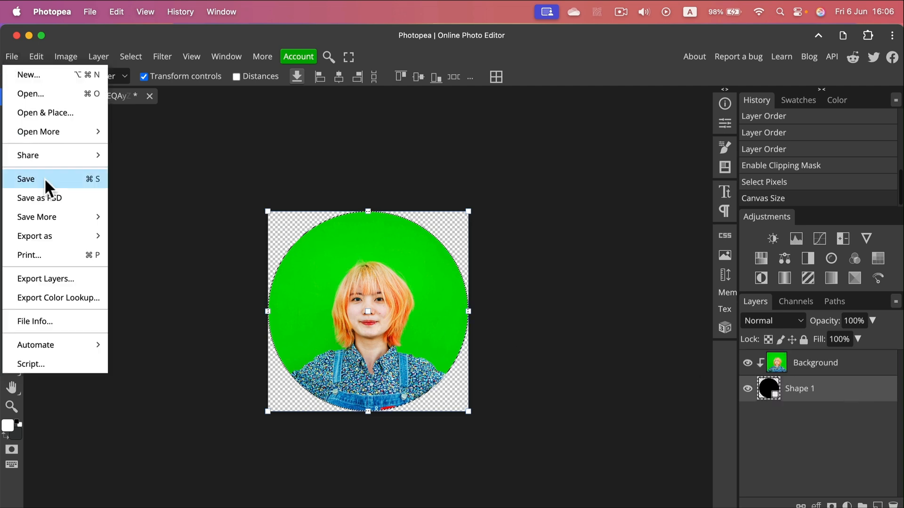
pyautogui.moveTo(53, 237)
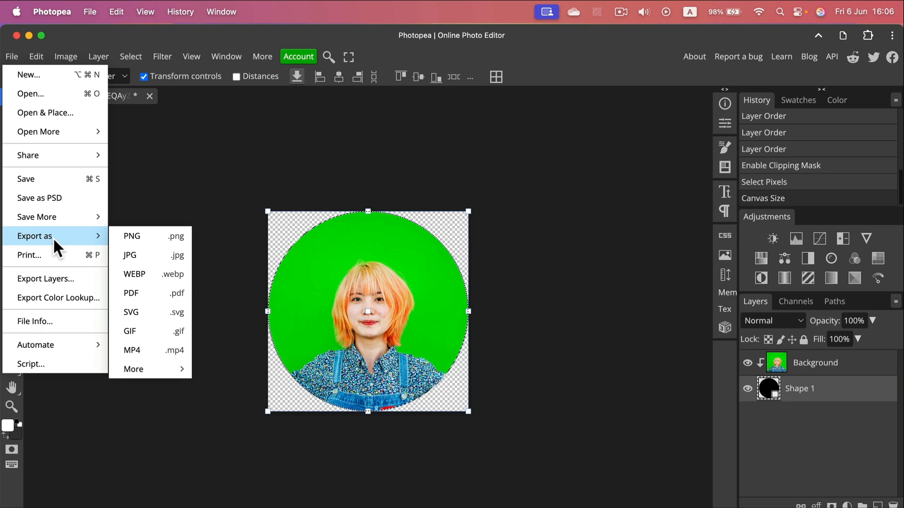
pyautogui.click(135, 236)
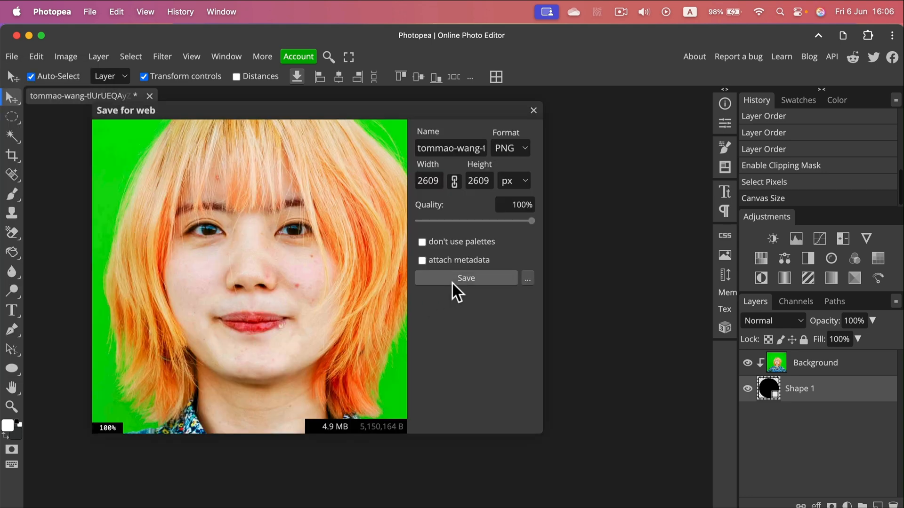
pyautogui.click(468, 284)
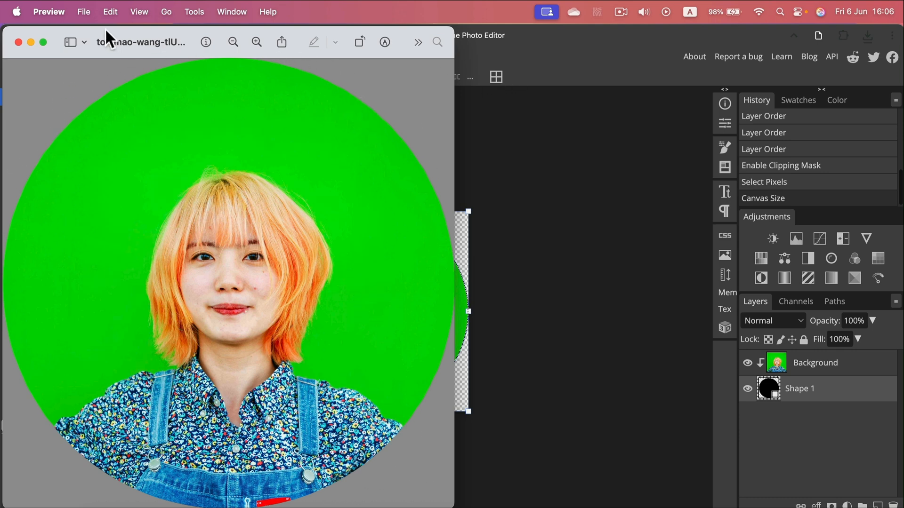
pyautogui.click(18, 42)
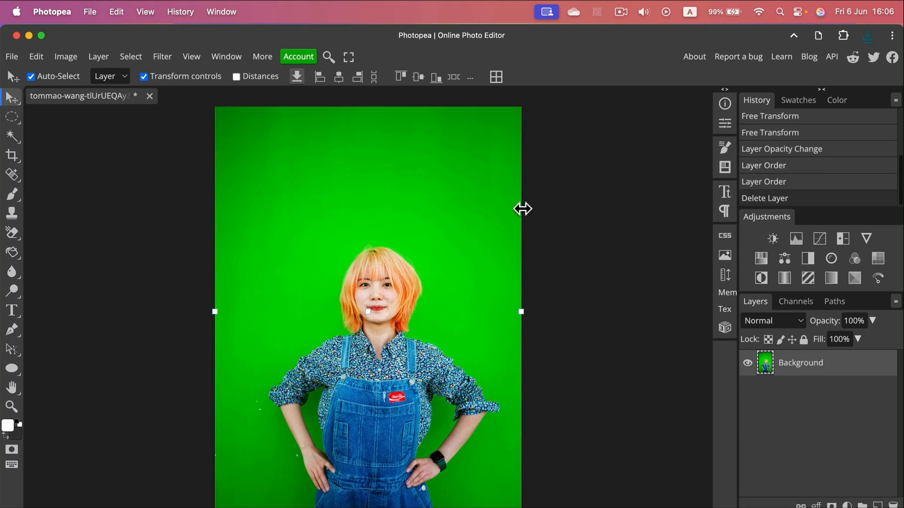
# Make a circular selection around the woman's head and upper body with the Ellipse Select tool.
pyautogui.rightClick(19, 121)
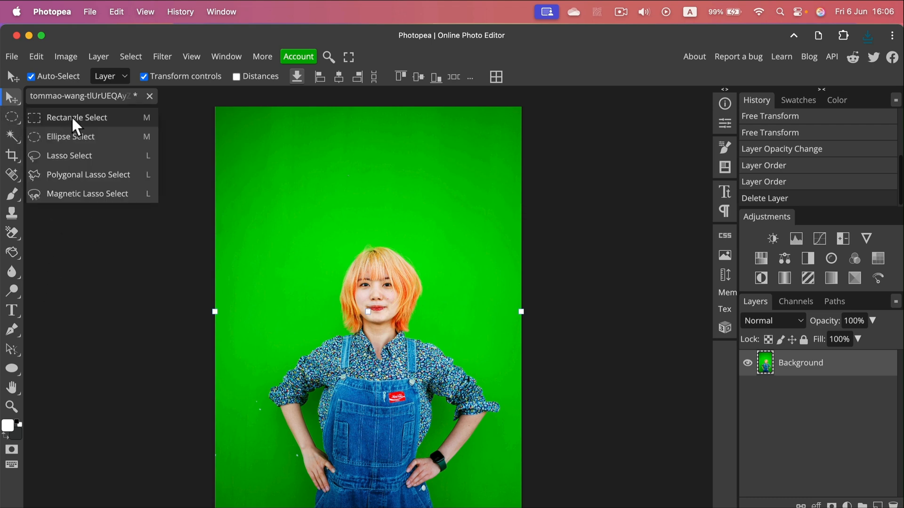
pyautogui.click(94, 139)
pyautogui.moveTo(327, 215); pyautogui.dragTo(507, 440)
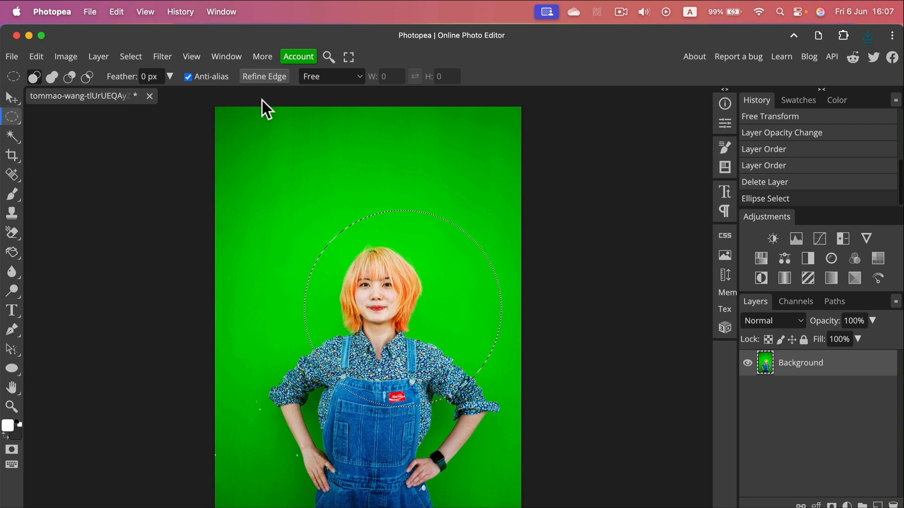
# Transform the selection to centre it on the woman's head and shoulders, and add a raster mask from it to the Background layer.
pyautogui.click(131, 57)
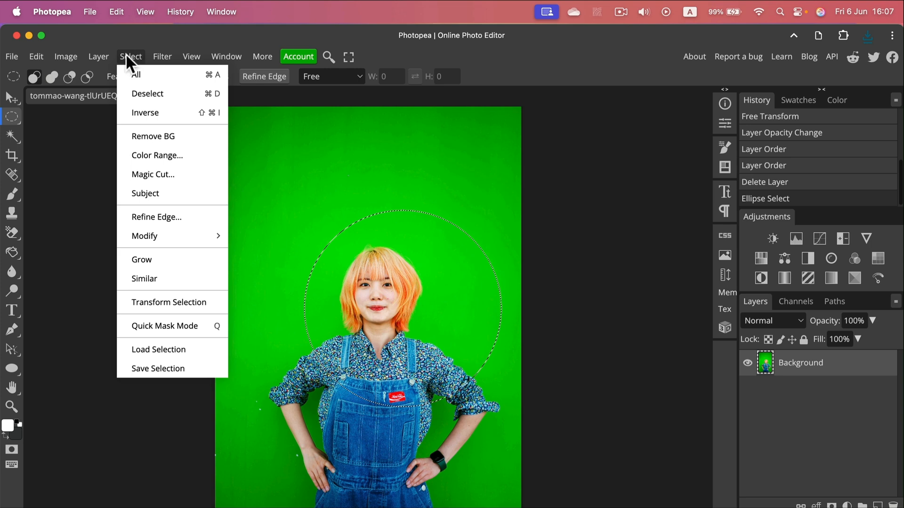
pyautogui.click(196, 303)
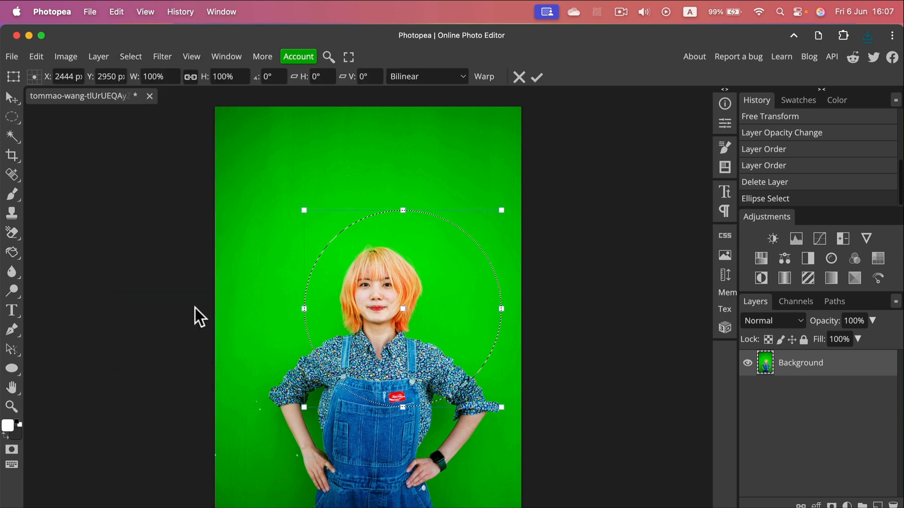
pyautogui.moveTo(475, 239); pyautogui.dragTo(448, 230)
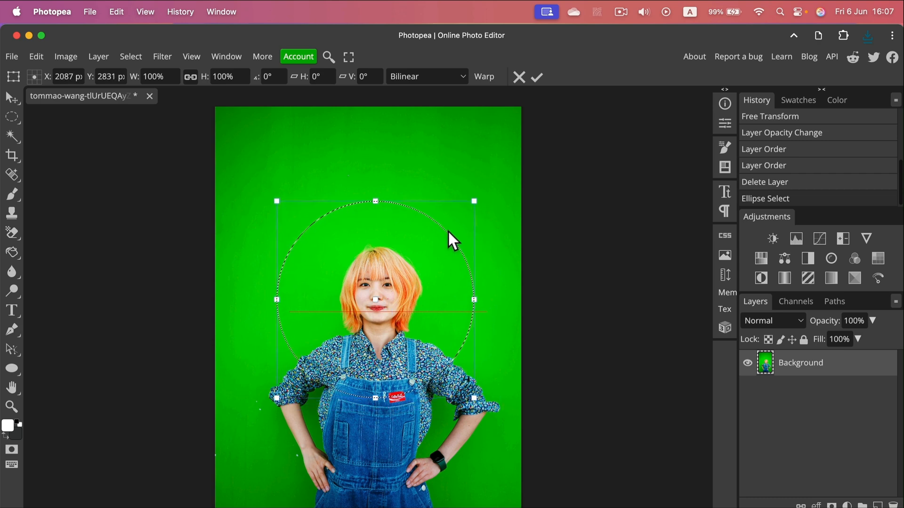
pyautogui.click(537, 77)
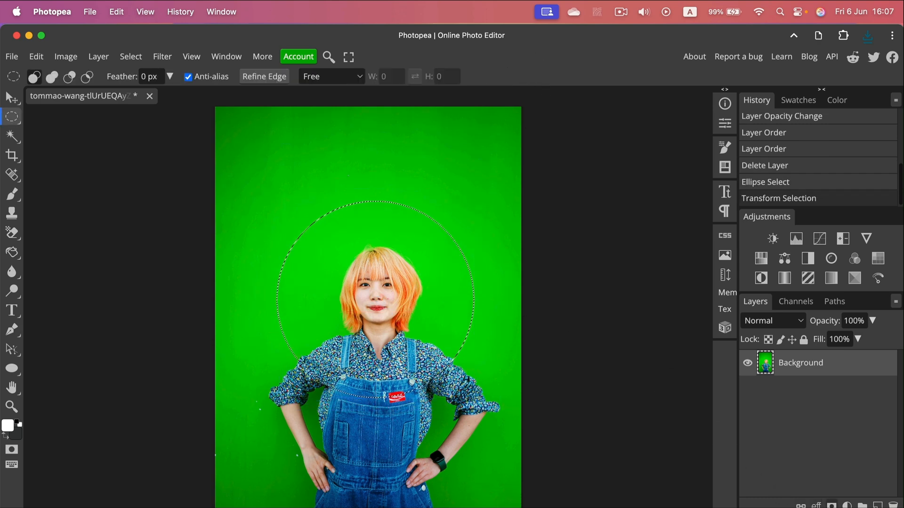
pyautogui.click(831, 505)
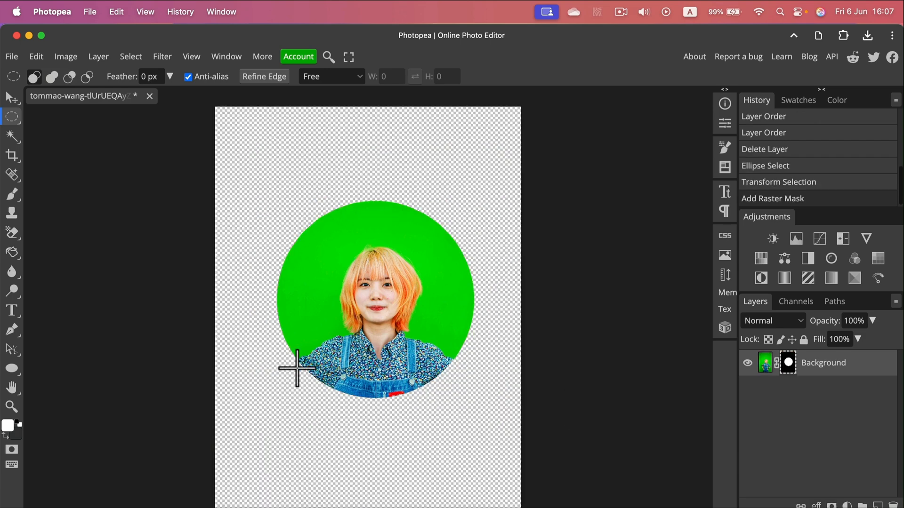
# Crop the canvas to a square closely framing the circular portrait on all sides.
pyautogui.click(10, 156)
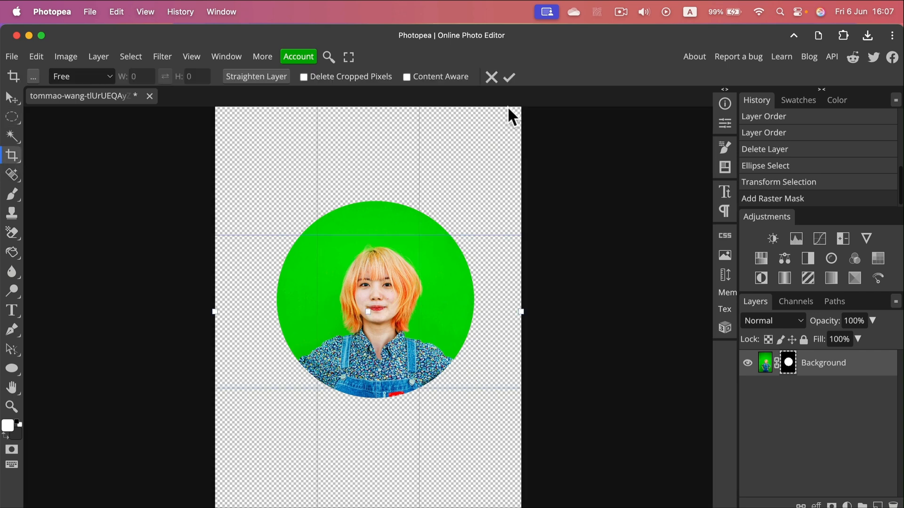
pyautogui.scroll(-3, 526, 338)
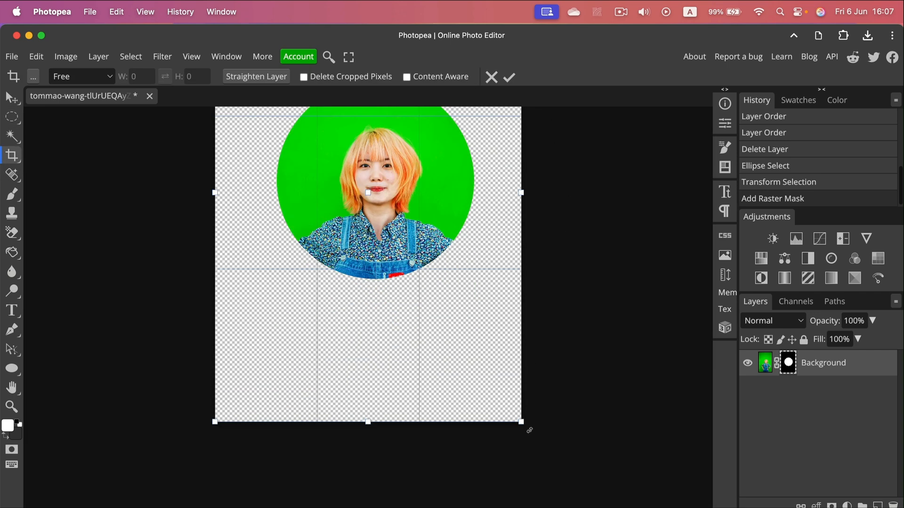
pyautogui.moveTo(524, 424); pyautogui.dragTo(483, 288)
pyautogui.scroll(4, 258, 224)
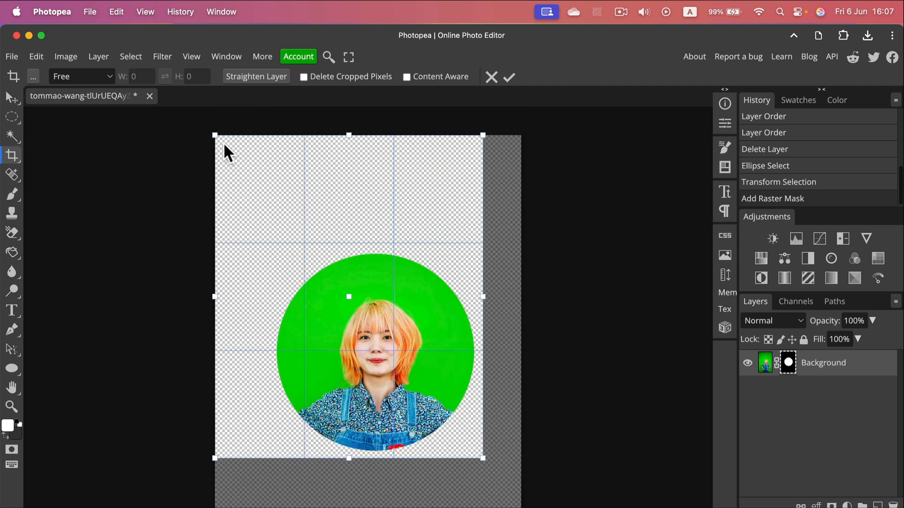
pyautogui.moveTo(215, 135); pyautogui.dragTo(268, 243)
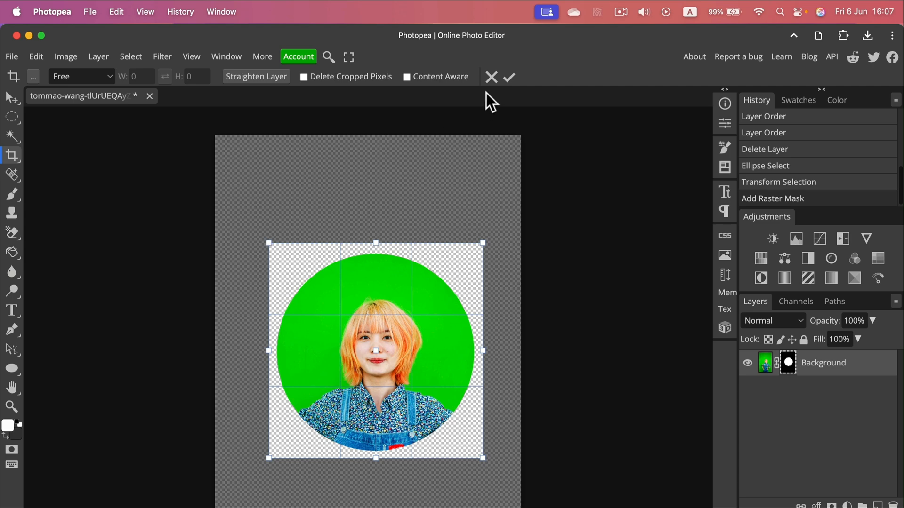
pyautogui.click(508, 77)
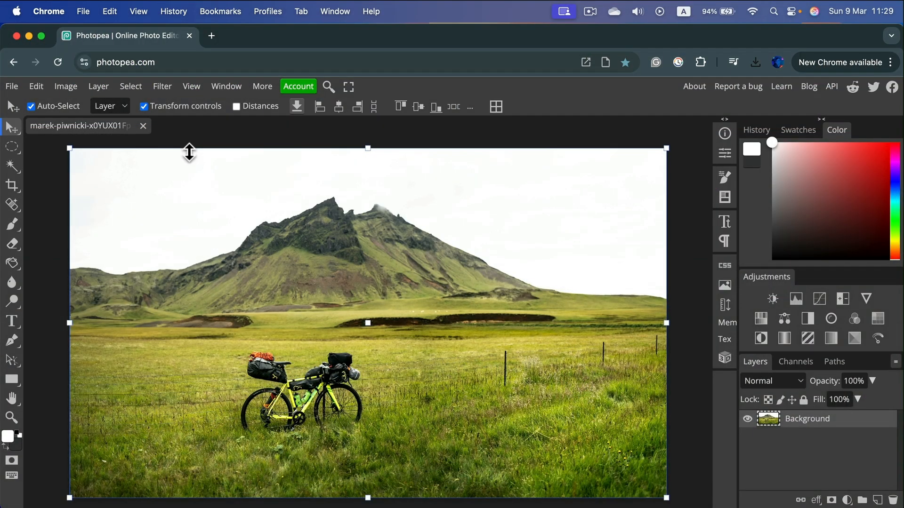
# Try removing the background of the bicycle landscape photo with Remove BG, and undo it.
pyautogui.click(132, 85)
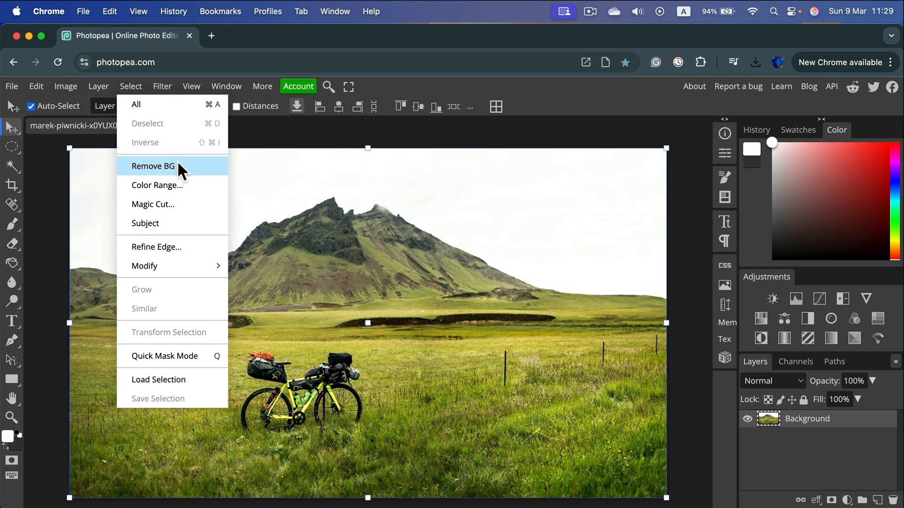
pyautogui.click(165, 167)
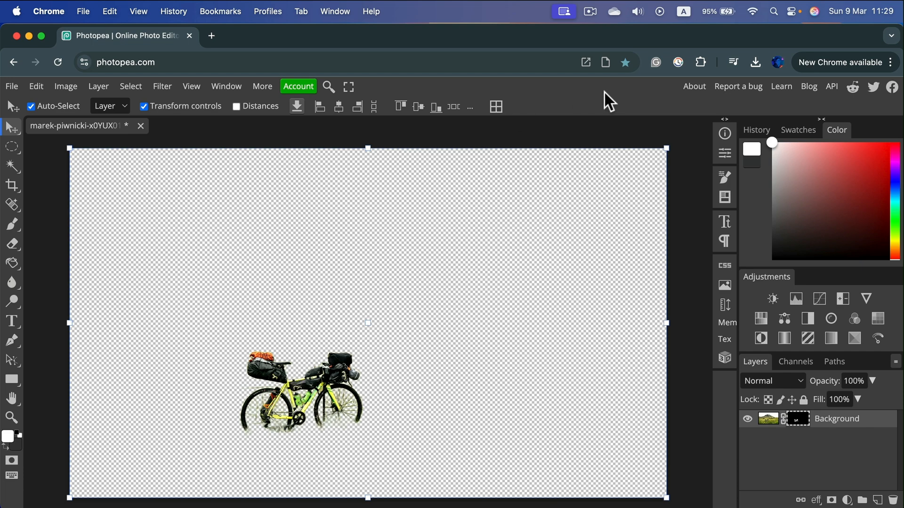
pyautogui.press('super+z')
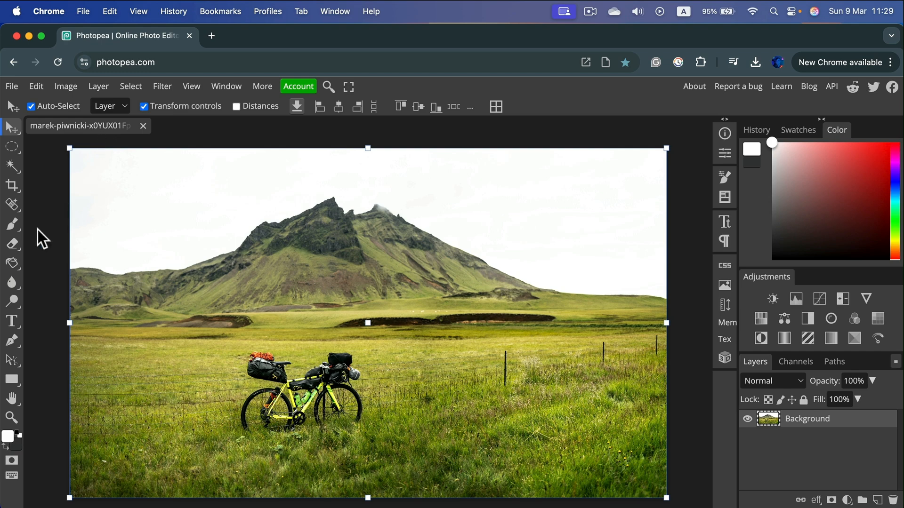
# Choose the Background Eraser and set its brush size to 436 px.
pyautogui.rightClick(13, 246)
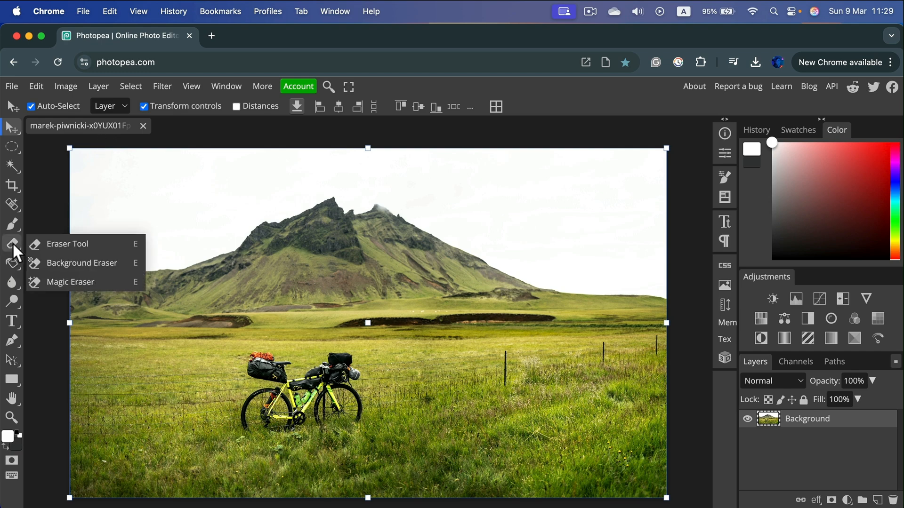
pyautogui.click(61, 264)
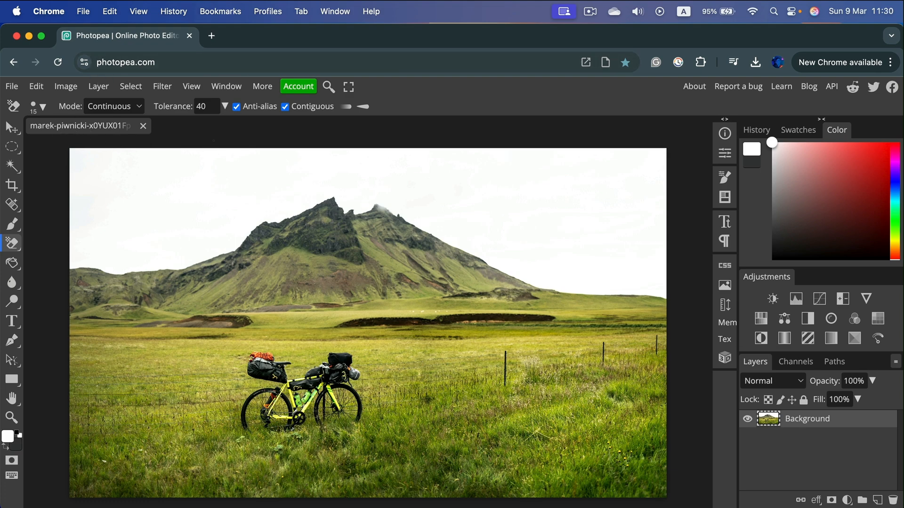
pyautogui.scroll(5, 286, 292)
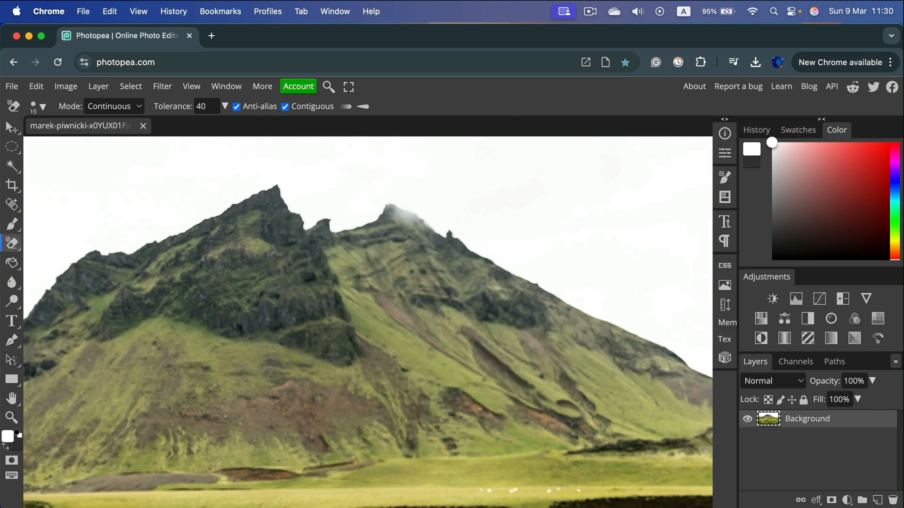
pyautogui.press('space')
pyautogui.moveTo(216, 264); pyautogui.dragTo(555, 277)
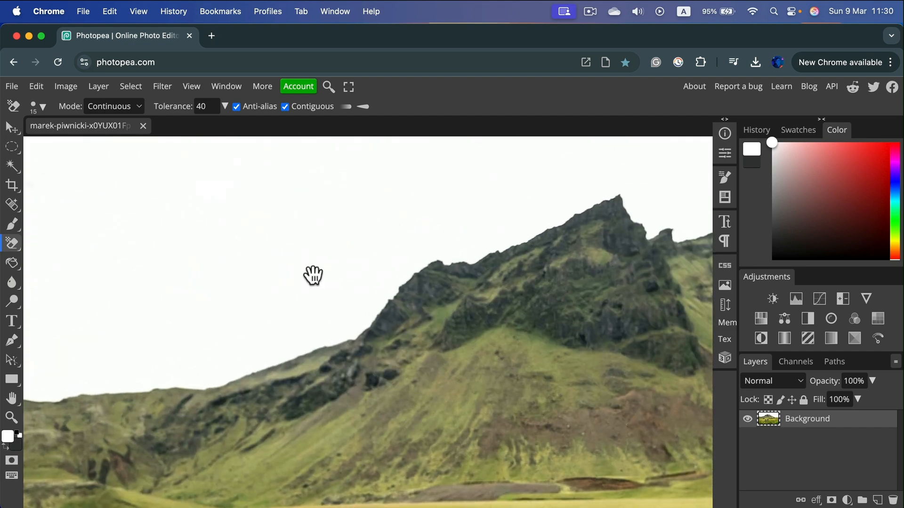
pyautogui.moveTo(313, 276); pyautogui.dragTo(567, 350)
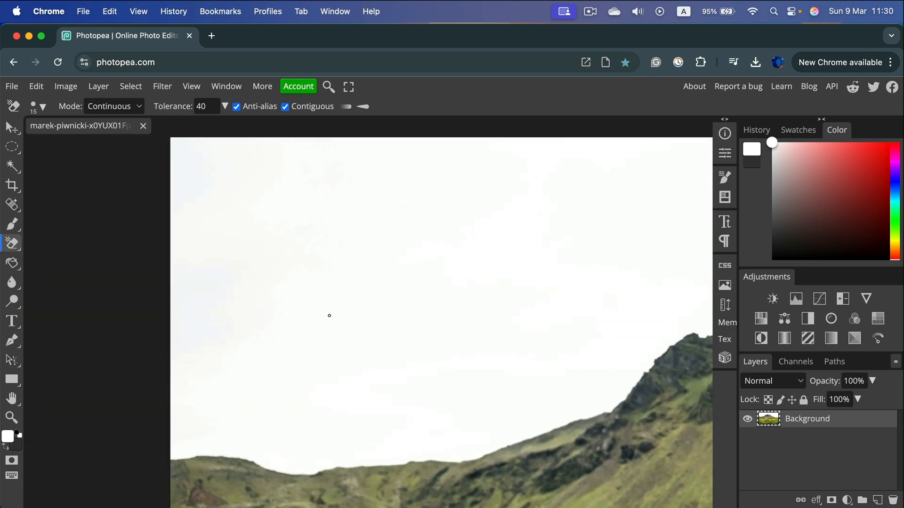
pyautogui.click(43, 106)
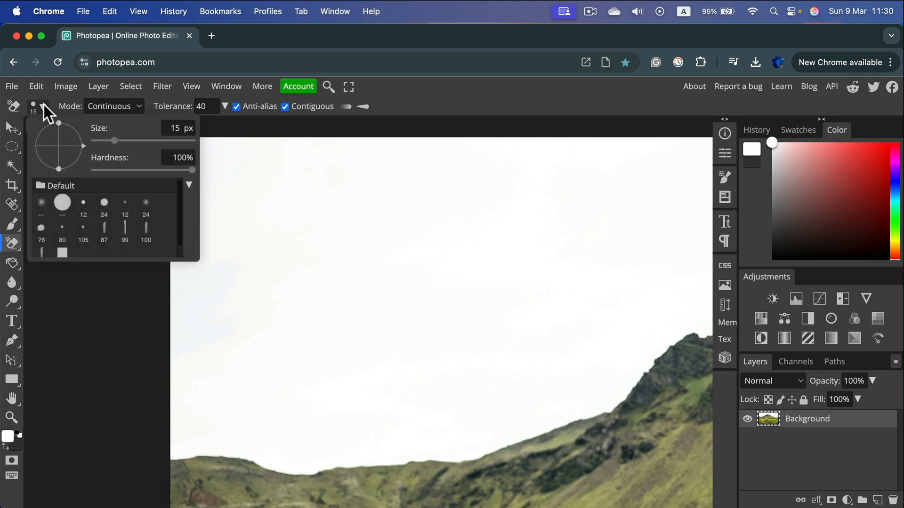
pyautogui.moveTo(120, 140); pyautogui.dragTo(168, 149)
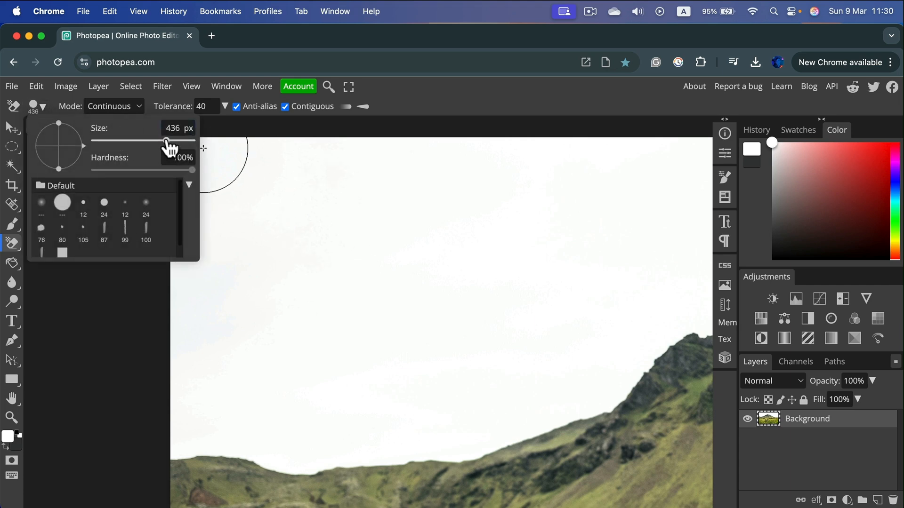
pyautogui.click(422, 98)
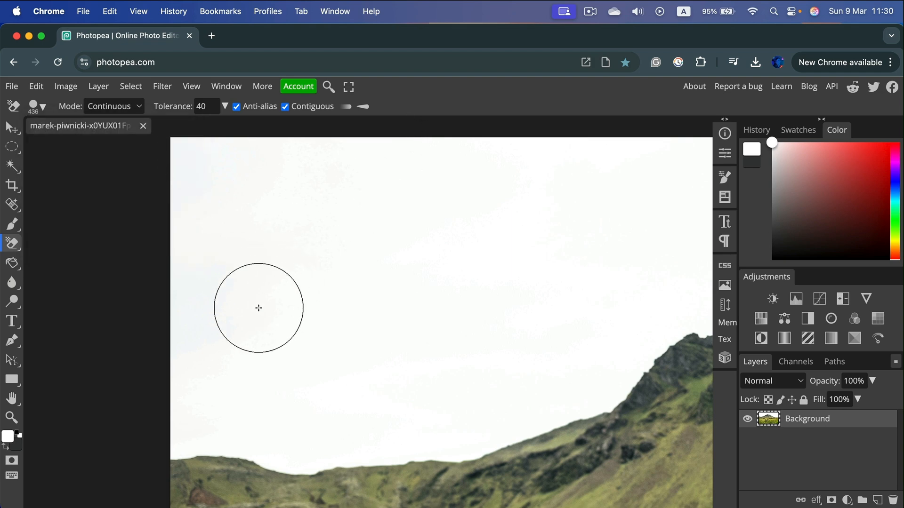
# Erase the sky along the mountain's left ridge, from the photo's left edge up to the first dark rocky shoulder.
pyautogui.scroll(-3, 256, 315)
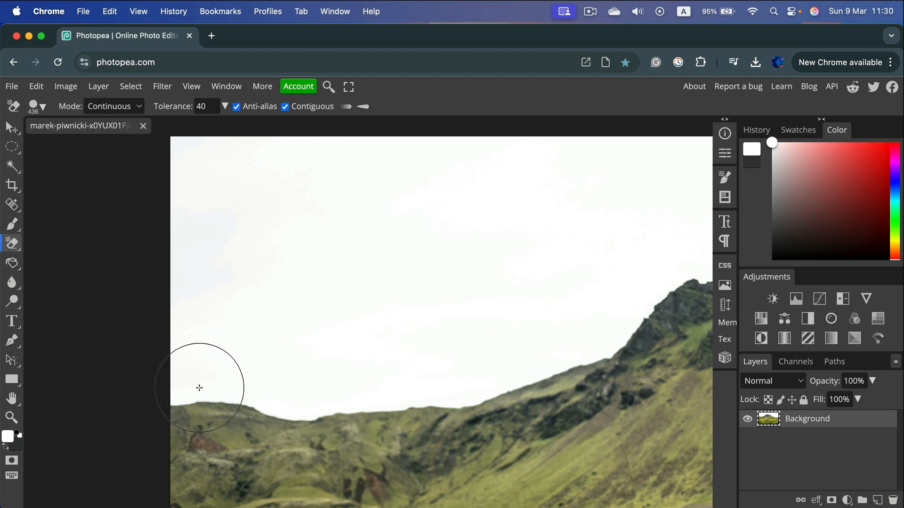
pyautogui.click(200, 386)
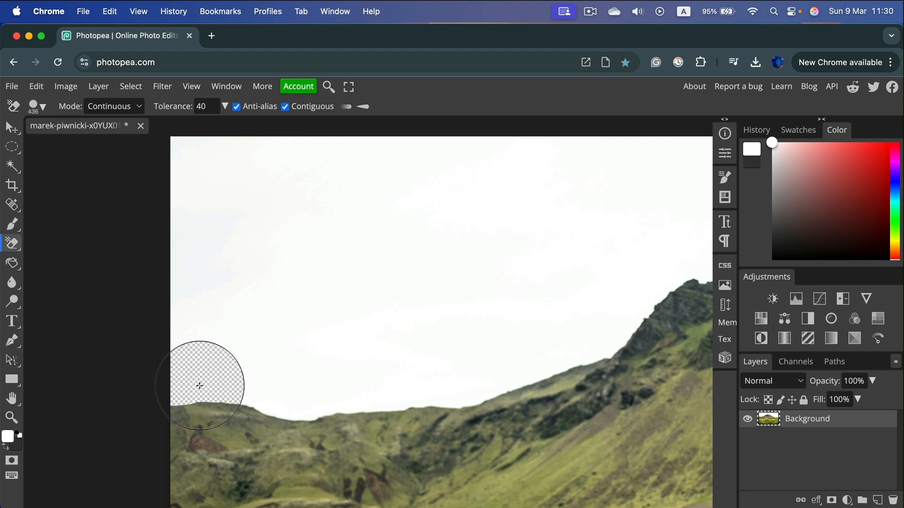
pyautogui.click(263, 395)
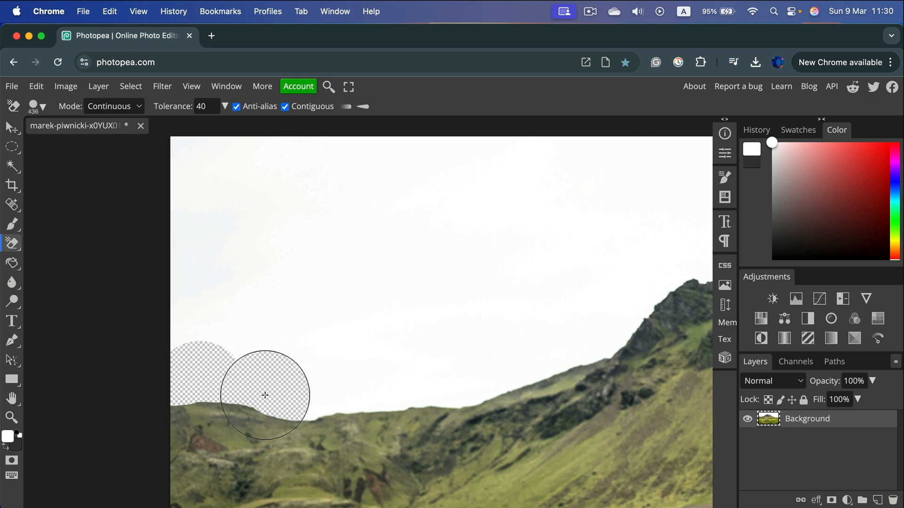
pyautogui.click(325, 398)
pyautogui.click(392, 390)
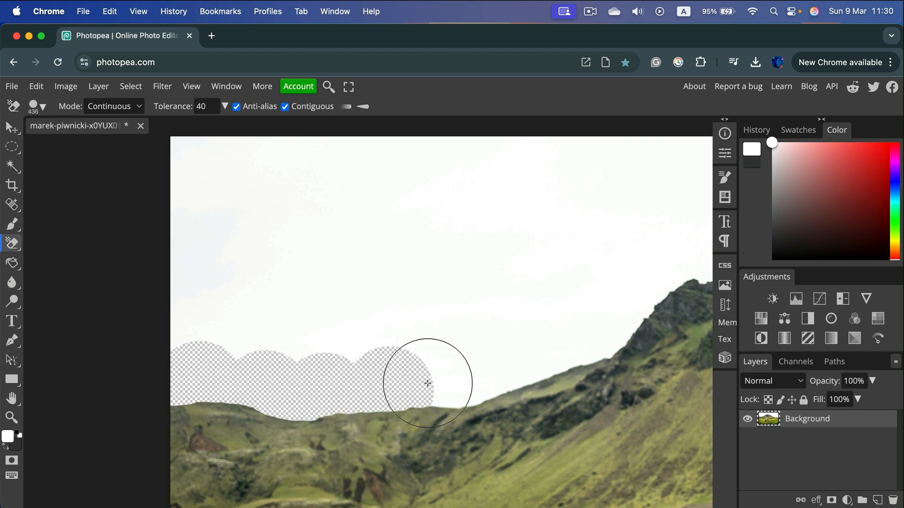
pyautogui.click(448, 387)
pyautogui.click(502, 369)
pyautogui.click(562, 349)
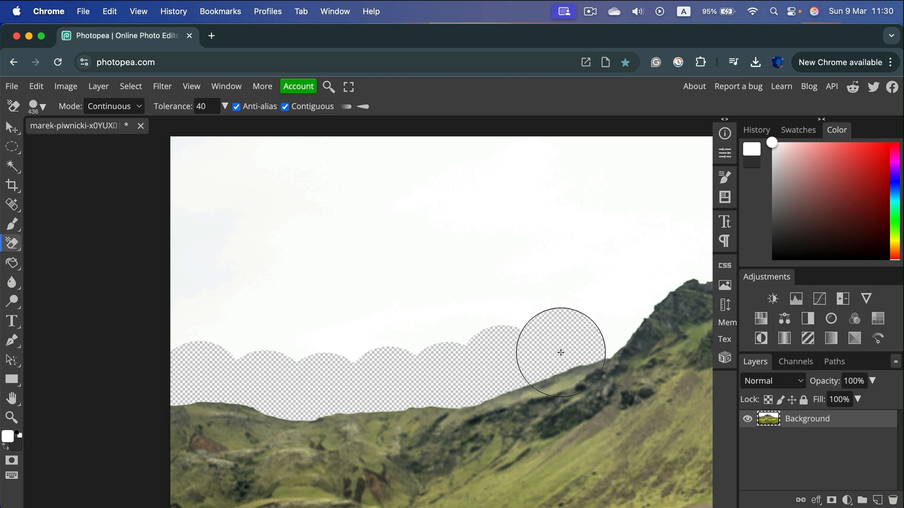
pyautogui.click(610, 330)
pyautogui.click(661, 274)
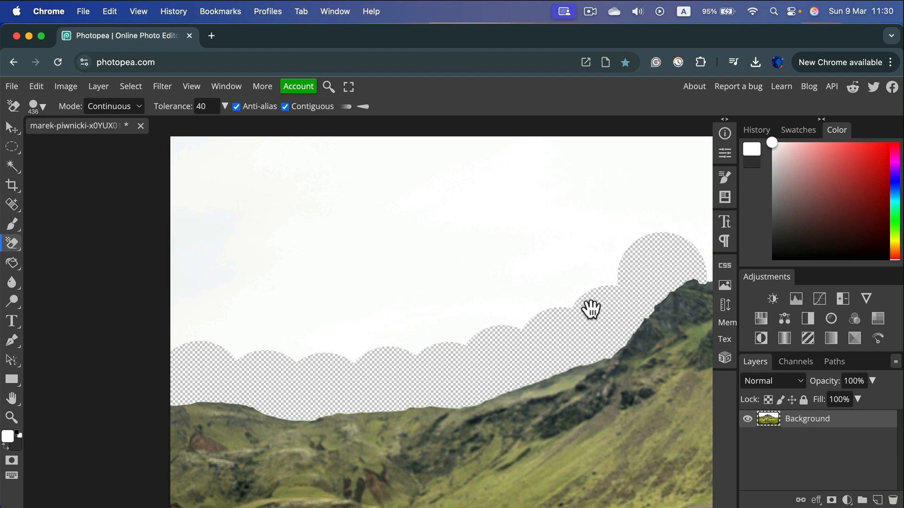
# Erase the sky around the mountain's two peaks with the Background Eraser.
pyautogui.moveTo(644, 314); pyautogui.dragTo(286, 300)
pyautogui.moveTo(504, 262); pyautogui.dragTo(391, 339)
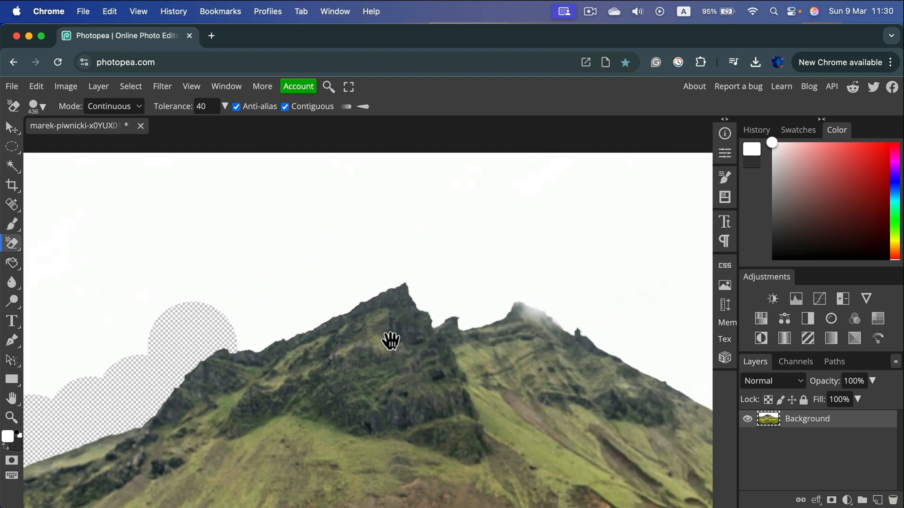
pyautogui.moveTo(254, 336)
pyautogui.mouseDown()
pyautogui.moveTo(238, 331)
pyautogui.moveTo(311, 305)
pyautogui.mouseUp()
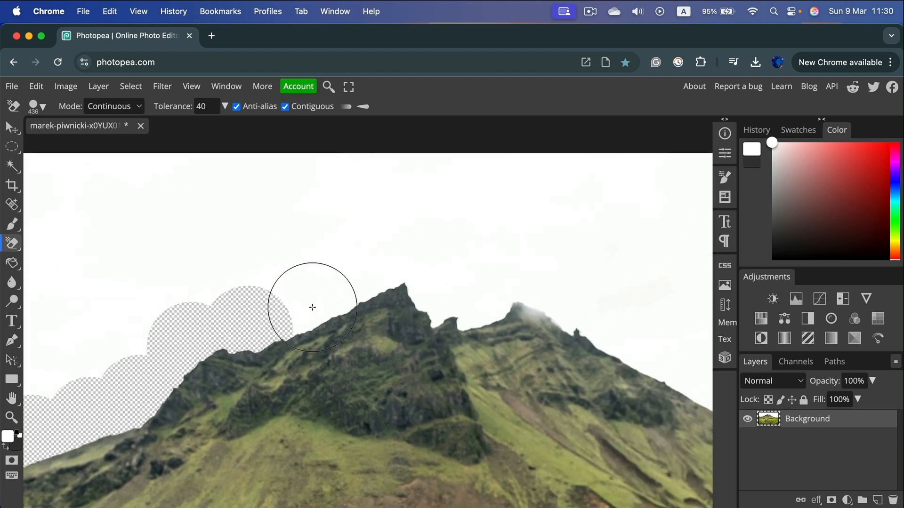
pyautogui.moveTo(377, 271)
pyautogui.mouseDown()
pyautogui.moveTo(398, 269)
pyautogui.moveTo(433, 296)
pyautogui.moveTo(560, 303)
pyautogui.mouseUp()
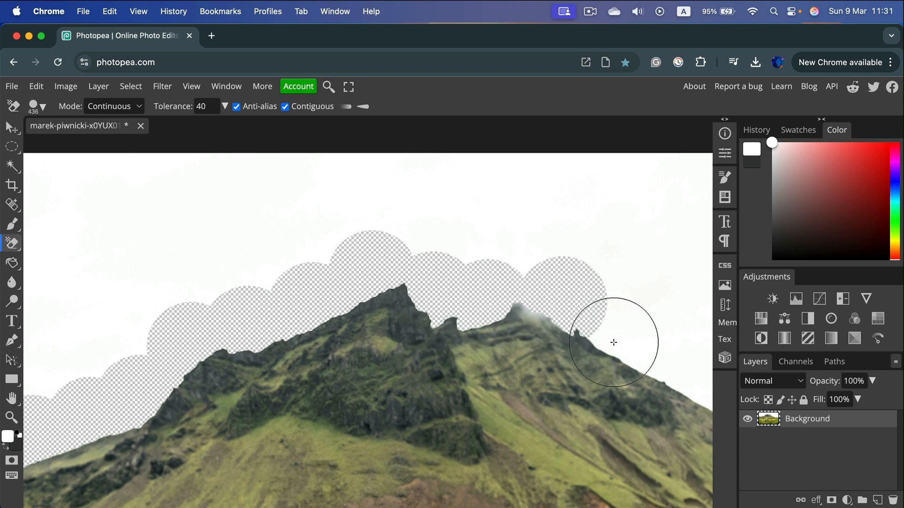
# Erase the sky along the mountain's right slope down to its foot.
pyautogui.press('space')
pyautogui.moveTo(617, 337)
pyautogui.mouseDown()
pyautogui.moveTo(541, 347)
pyautogui.moveTo(269, 292)
pyautogui.moveTo(255, 301)
pyautogui.mouseUp()
pyautogui.click(310, 266)
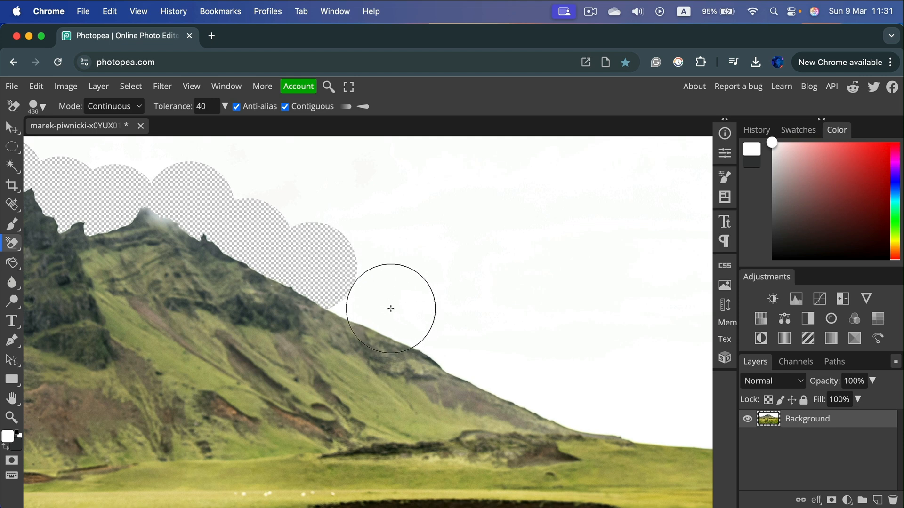
pyautogui.click(367, 303)
pyautogui.click(428, 334)
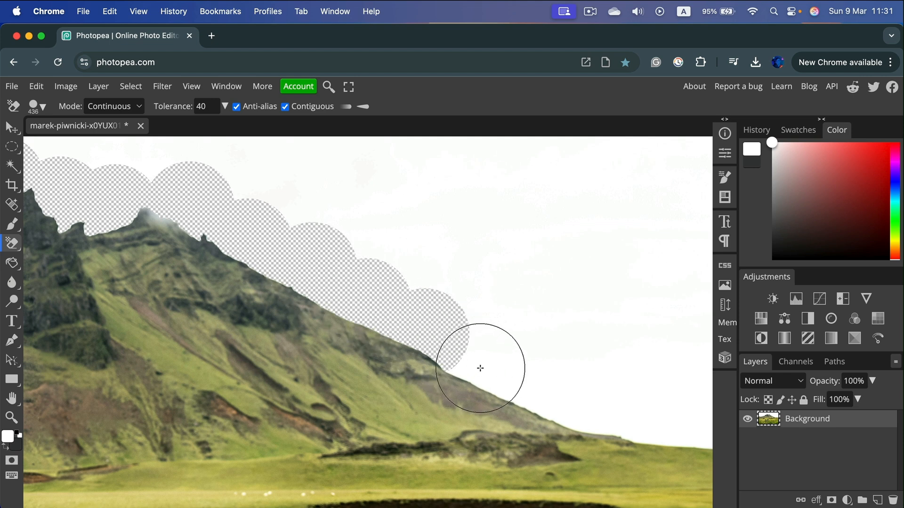
pyautogui.click(480, 366)
pyautogui.click(550, 386)
pyautogui.click(606, 408)
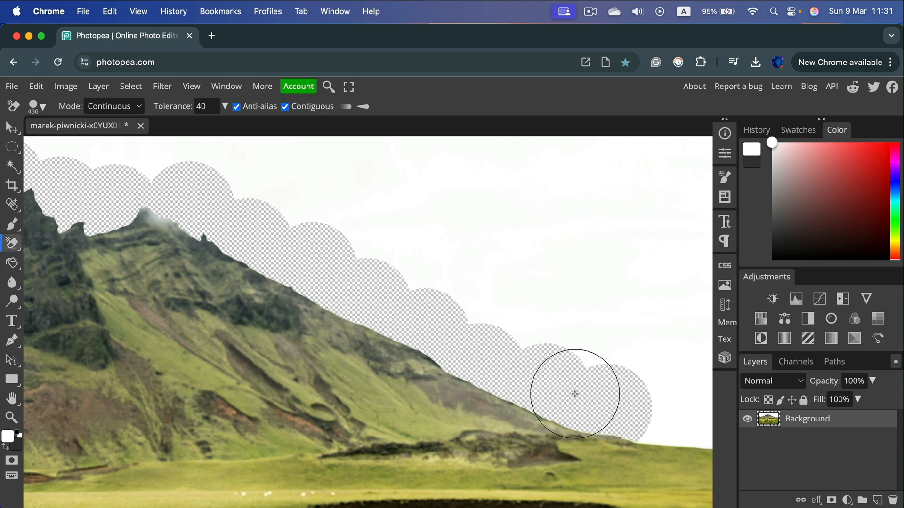
# Erase the sky above the flat grassland horizon as far as the photo's right edge, and fit the image in view.
pyautogui.press('space')
pyautogui.moveTo(608, 413); pyautogui.dragTo(333, 352)
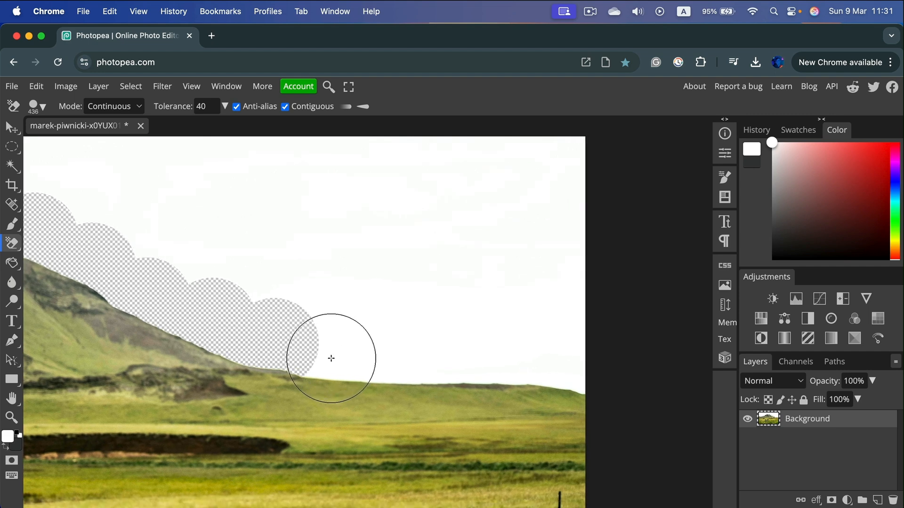
pyautogui.click(388, 360)
pyautogui.click(454, 360)
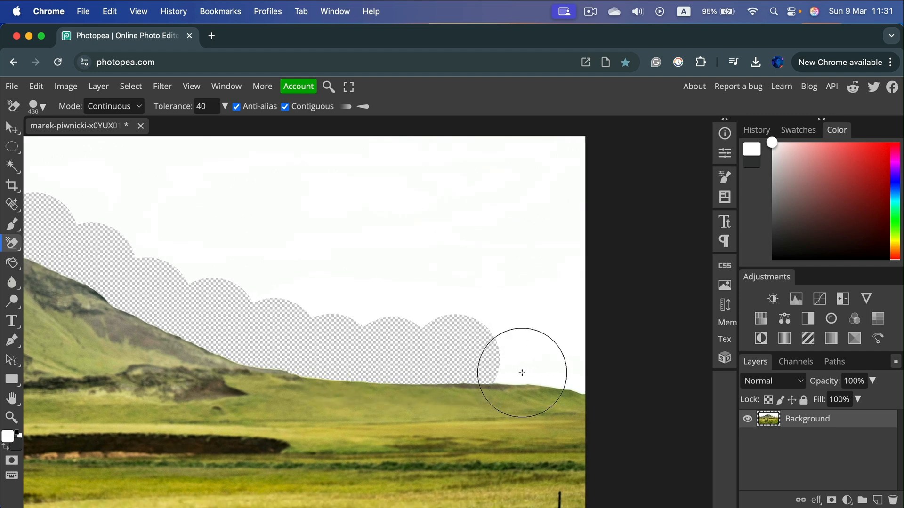
pyautogui.click(516, 363)
pyautogui.click(571, 369)
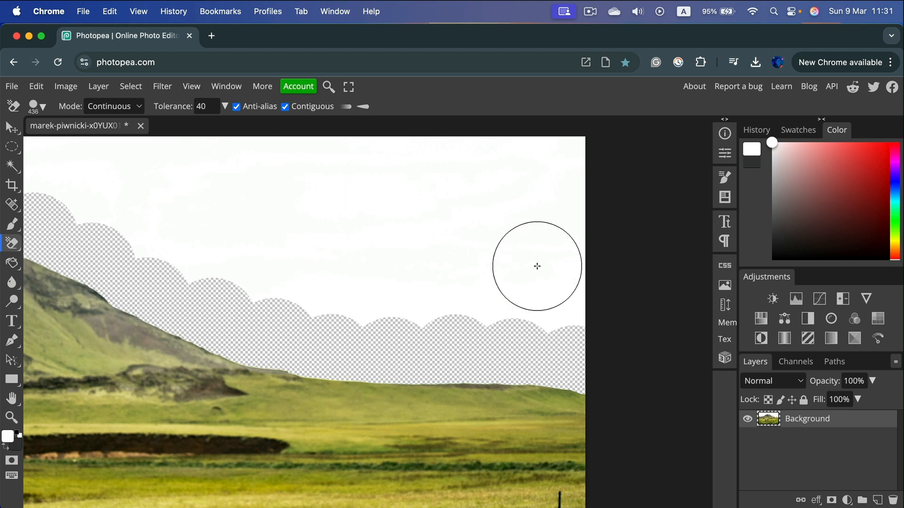
pyautogui.press('super+0')
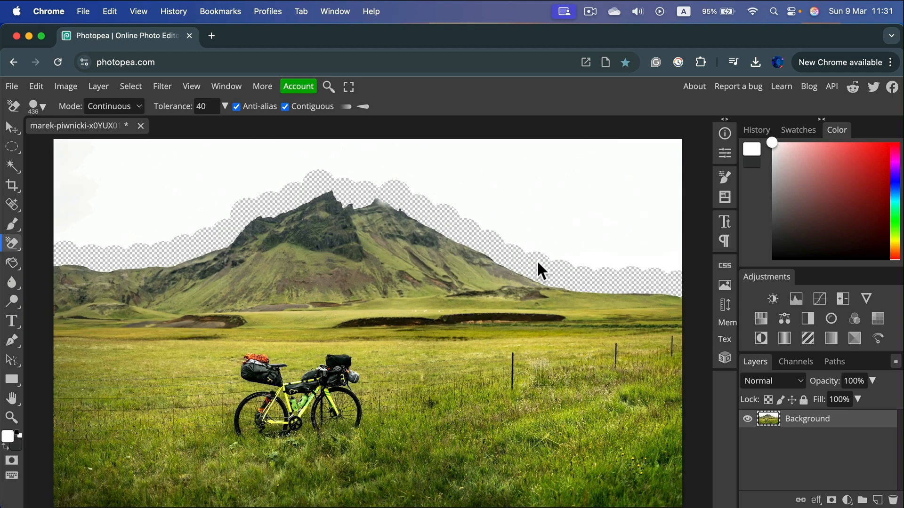
# Erase leftover sky above the mountain using the regular Eraser tool with a 1000 px brush.
pyautogui.rightClick(18, 250)
pyautogui.click(40, 244)
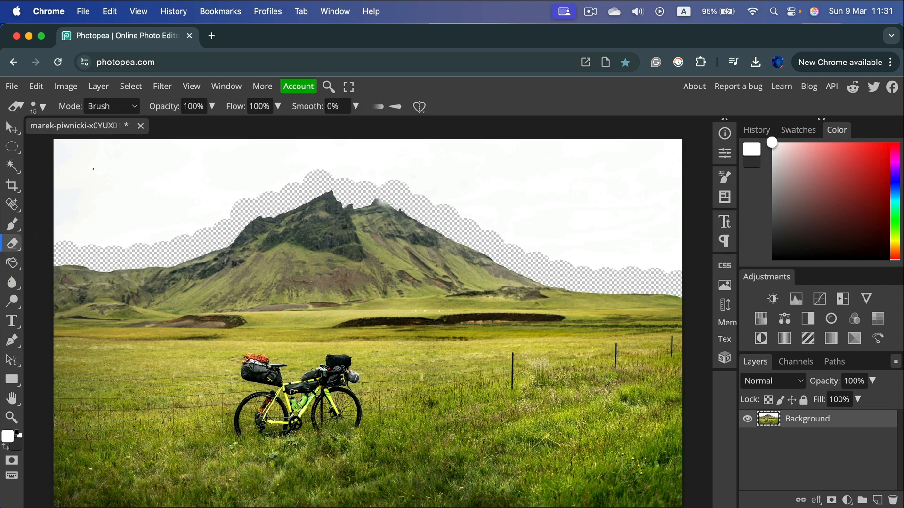
pyautogui.click(42, 106)
pyautogui.moveTo(95, 141); pyautogui.dragTo(254, 161)
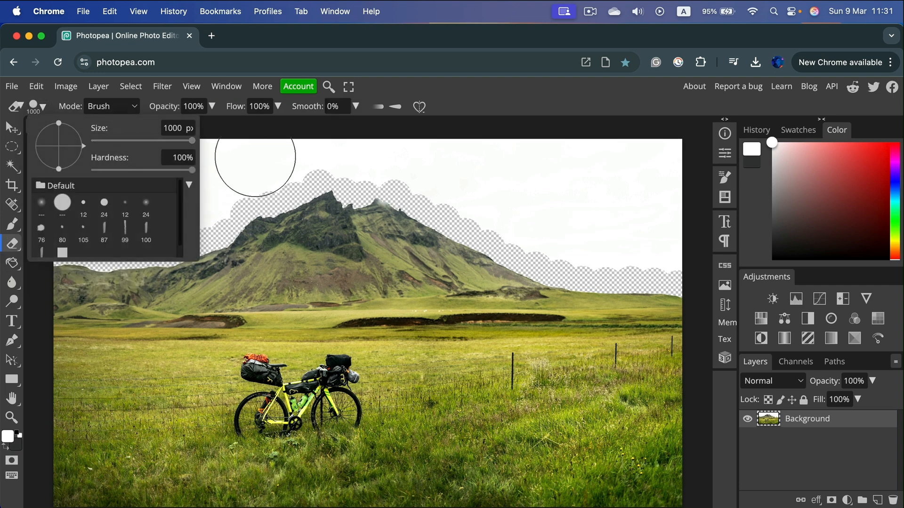
pyautogui.moveTo(206, 143)
pyautogui.mouseDown()
pyautogui.moveTo(251, 147)
pyautogui.moveTo(100, 140)
pyautogui.moveTo(61, 157)
pyautogui.moveTo(63, 208)
pyautogui.moveTo(95, 211)
pyautogui.moveTo(213, 166)
pyautogui.moveTo(123, 219)
pyautogui.moveTo(173, 209)
pyautogui.moveTo(257, 169)
pyautogui.moveTo(344, 154)
pyautogui.moveTo(603, 157)
pyautogui.moveTo(675, 164)
pyautogui.moveTo(679, 249)
pyautogui.moveTo(531, 221)
pyautogui.moveTo(436, 171)
pyautogui.mouseUp()
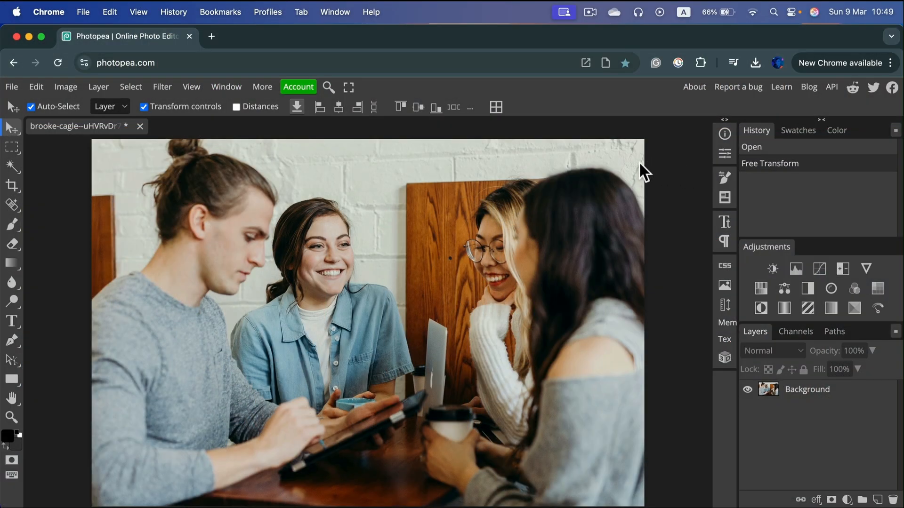
# Set up the Blur Tool on the Background layer with a 149 px brush size and 68% hardness.
pyautogui.click(812, 391)
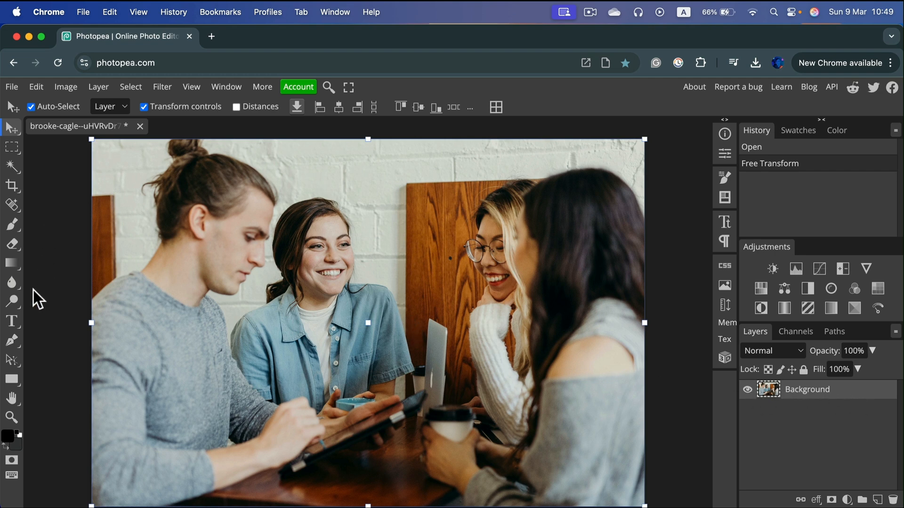
pyautogui.moveTo(18, 289)
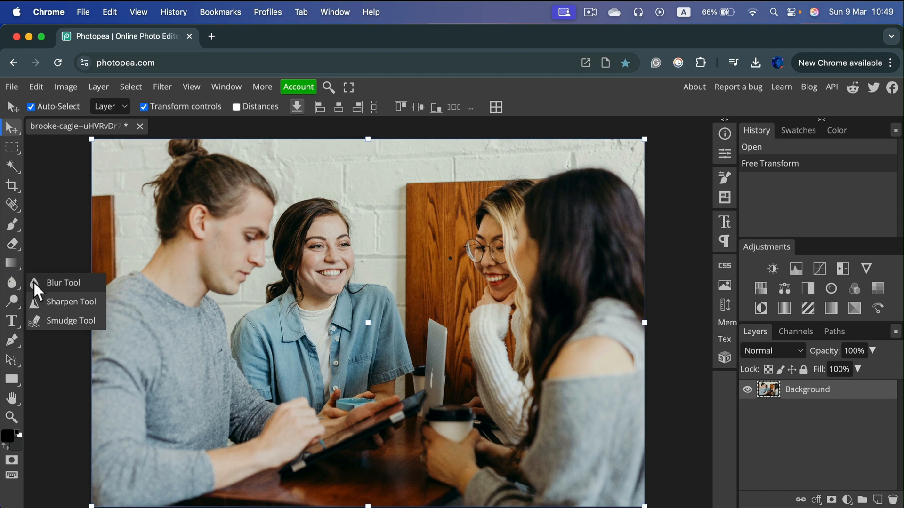
pyautogui.click(34, 282)
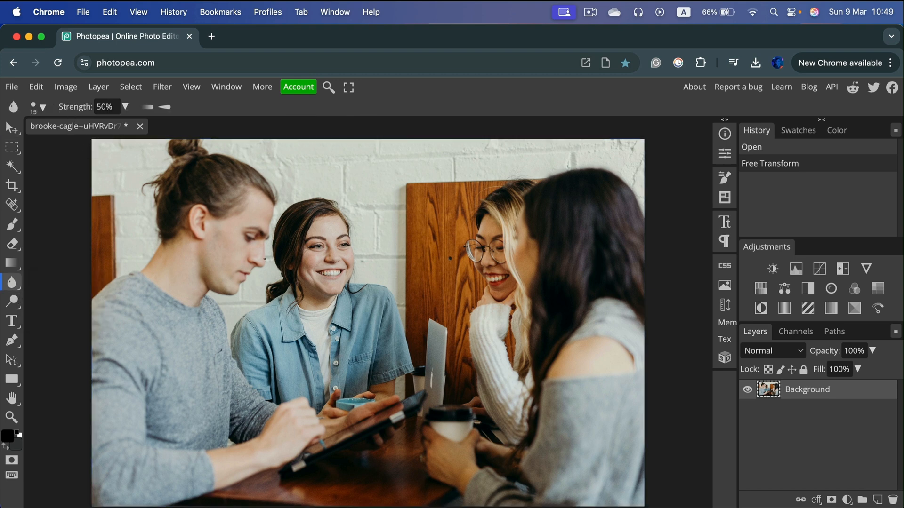
pyautogui.click(44, 106)
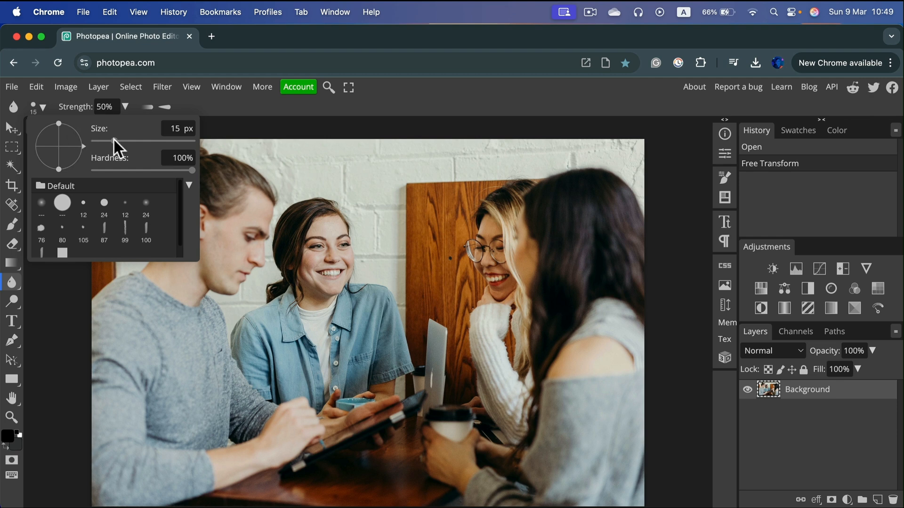
pyautogui.moveTo(116, 141); pyautogui.dragTo(143, 140)
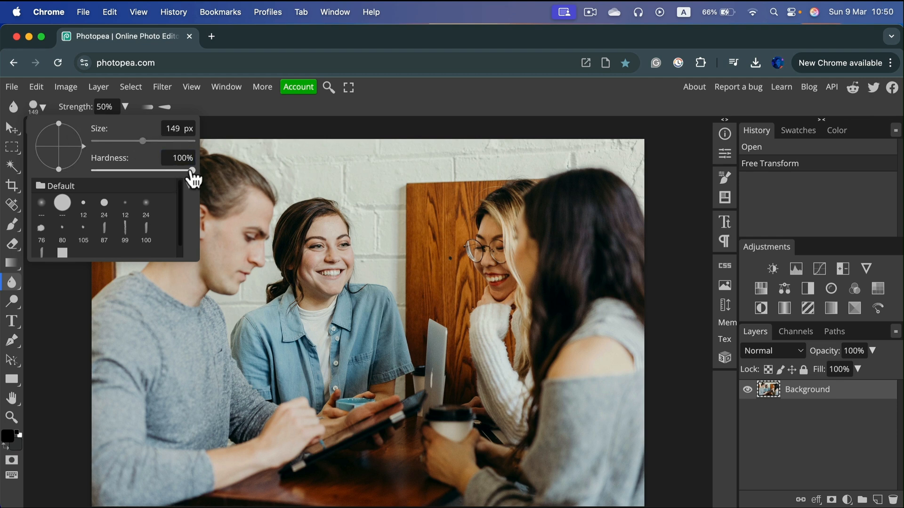
pyautogui.moveTo(192, 171); pyautogui.dragTo(161, 171)
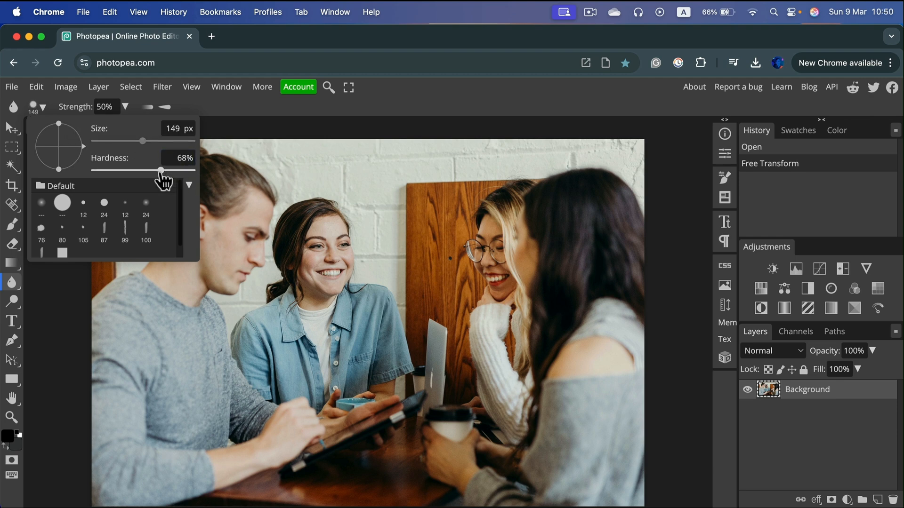
pyautogui.click(78, 107)
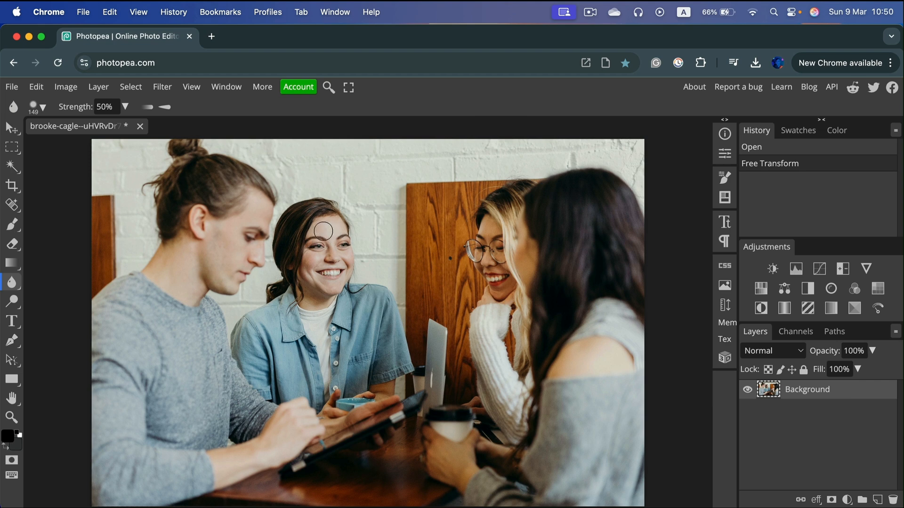
# Try to blur the eye and cheek of the woman in the denim shirt with short Blur Tool strokes.
pyautogui.moveTo(316, 255); pyautogui.dragTo(312, 258)
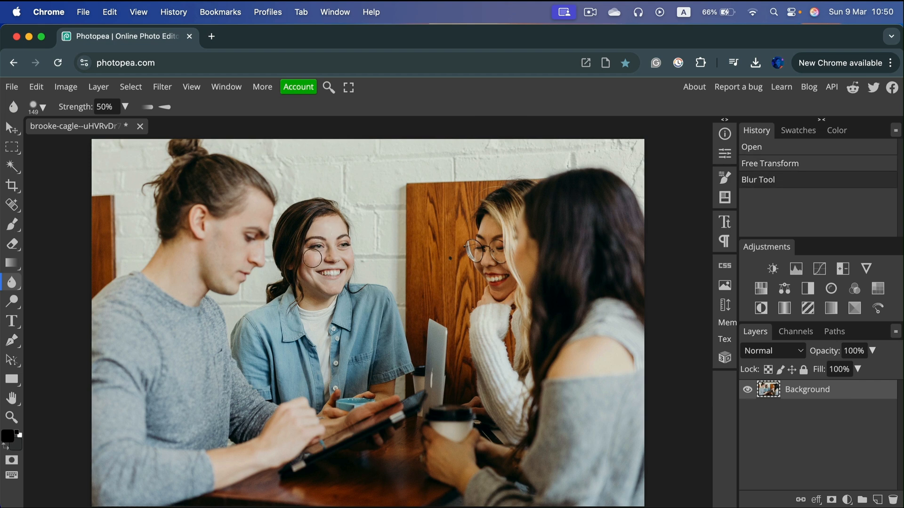
pyautogui.click(317, 254)
pyautogui.click(316, 248)
pyautogui.click(316, 249)
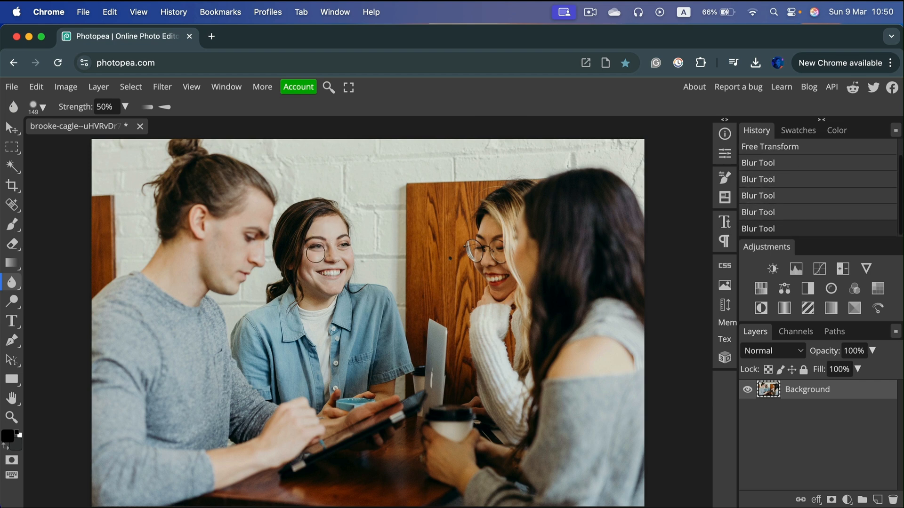
pyautogui.click(310, 263)
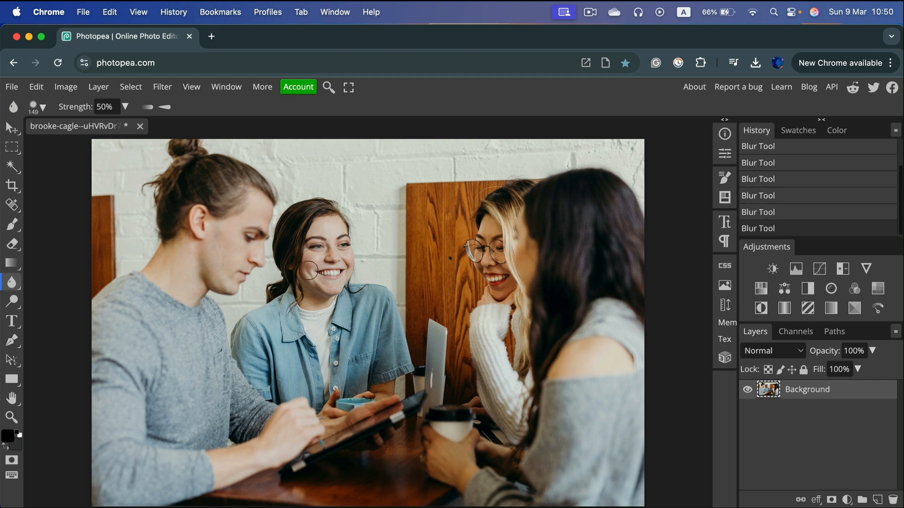
# Raise the Blur Tool's strength to 75% and its brush size to 241 px.
pyautogui.click(126, 108)
pyautogui.moveTo(105, 122); pyautogui.dragTo(111, 126)
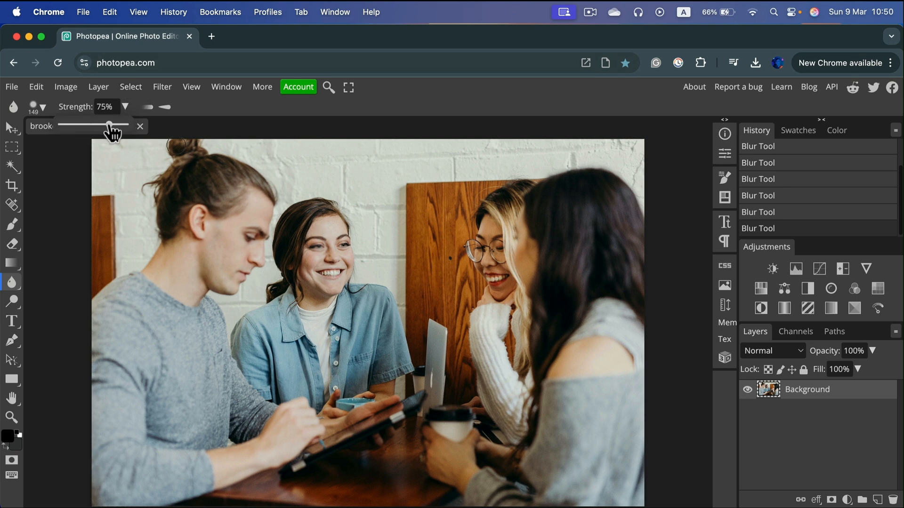
pyautogui.click(43, 107)
pyautogui.moveTo(140, 142); pyautogui.dragTo(252, 125)
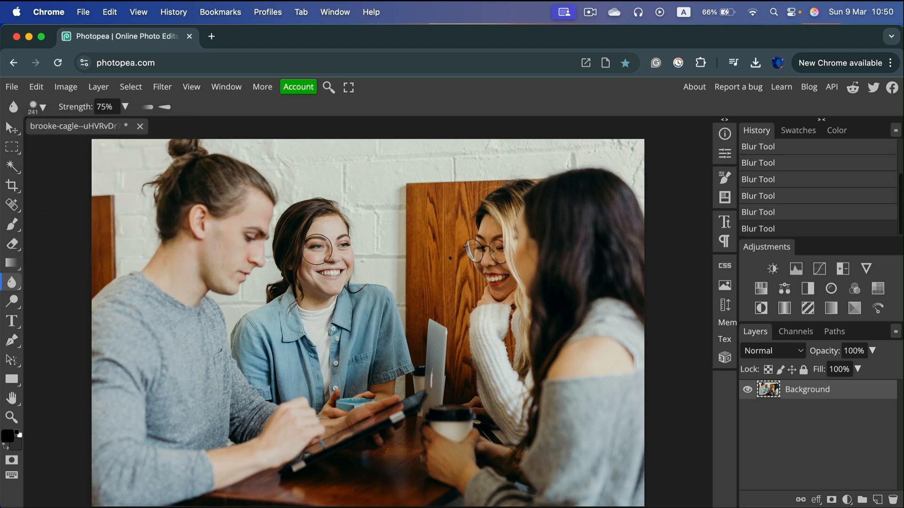
# Try to blur the whole face of the woman in the denim shirt with repeated Blur Tool dabs, and undo the strokes.
pyautogui.click(329, 272)
pyautogui.click(322, 272)
pyautogui.click(320, 266)
pyautogui.click(318, 260)
pyautogui.click(338, 239)
pyautogui.click(336, 236)
pyautogui.click(332, 233)
pyautogui.click(343, 254)
pyautogui.click(345, 256)
pyautogui.click(346, 257)
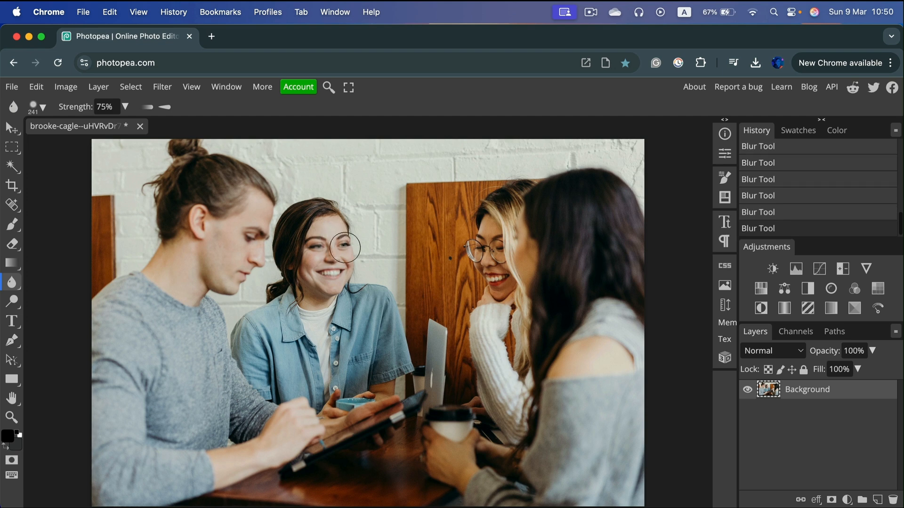
pyautogui.click(349, 257)
pyautogui.click(349, 250)
pyautogui.click(351, 251)
pyautogui.click(347, 254)
pyautogui.click(347, 255)
pyautogui.click(341, 277)
pyautogui.click(337, 260)
pyautogui.click(332, 254)
pyautogui.click(324, 248)
pyautogui.click(321, 241)
pyautogui.click(316, 257)
pyautogui.click(326, 240)
pyautogui.click(323, 236)
pyautogui.click(321, 245)
pyautogui.click(317, 263)
pyautogui.click(316, 265)
pyautogui.click(319, 275)
pyautogui.click(324, 275)
pyautogui.click(321, 276)
pyautogui.click(334, 279)
pyautogui.click(340, 266)
pyautogui.click(343, 254)
pyautogui.click(345, 254)
pyautogui.press('v')
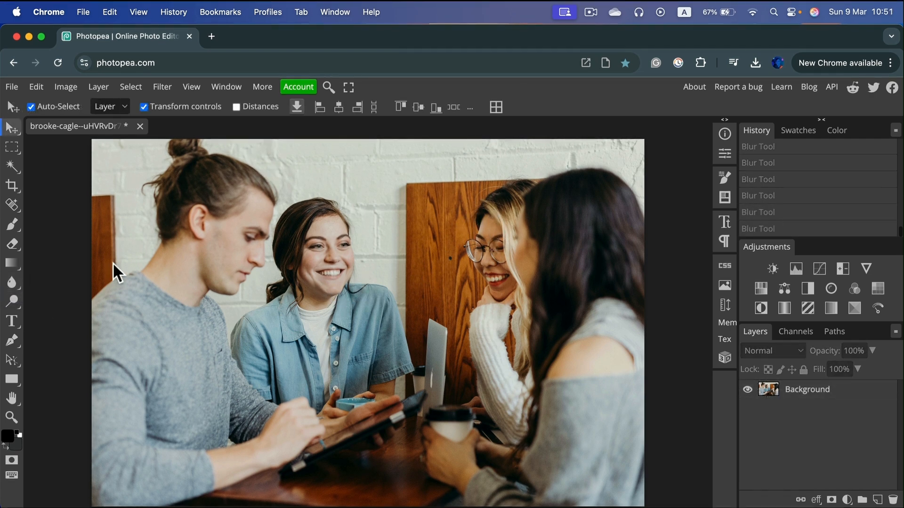
# Draw an elliptical selection around the face of the woman in the denim shirt.
pyautogui.rightClick(18, 154)
pyautogui.click(56, 166)
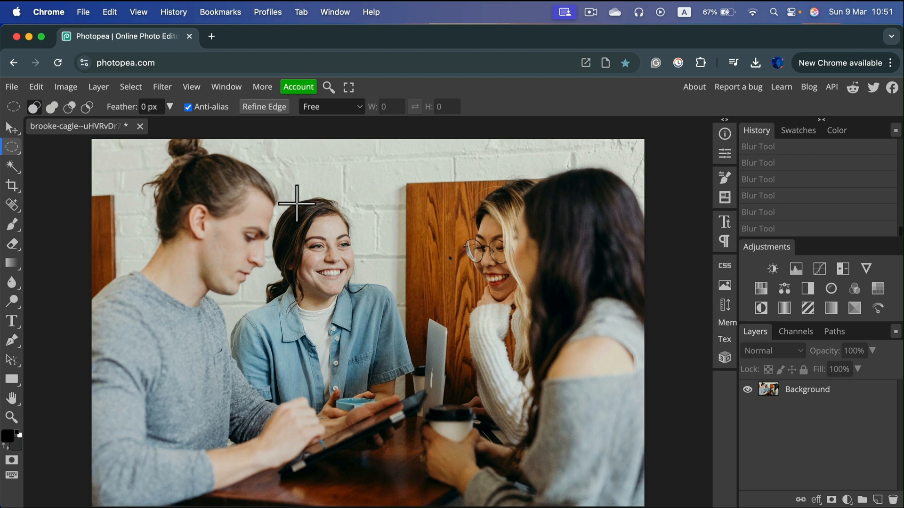
pyautogui.moveTo(288, 199); pyautogui.dragTo(368, 306)
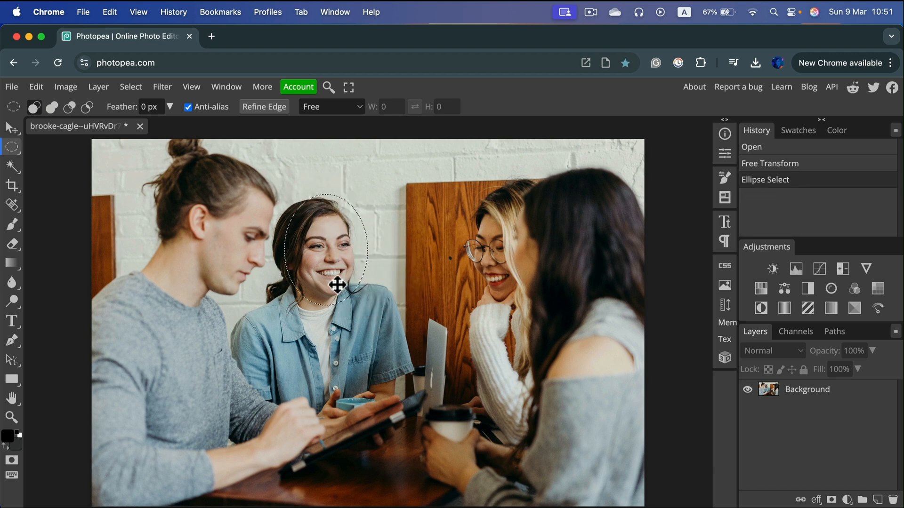
# Apply a Gaussian Blur with a 29 px radius to the selected face on the Background layer and deselect.
pyautogui.click(171, 86)
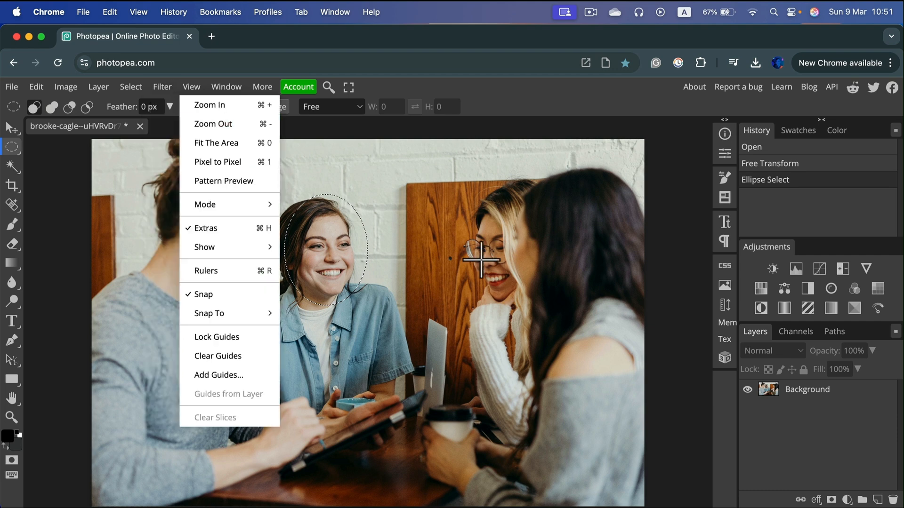
pyautogui.click(800, 400)
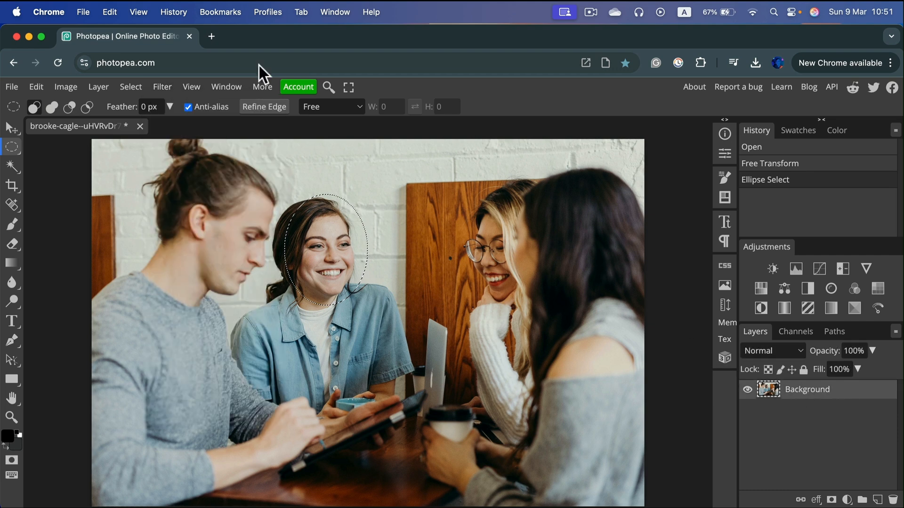
pyautogui.click(164, 89)
pyautogui.moveTo(212, 248)
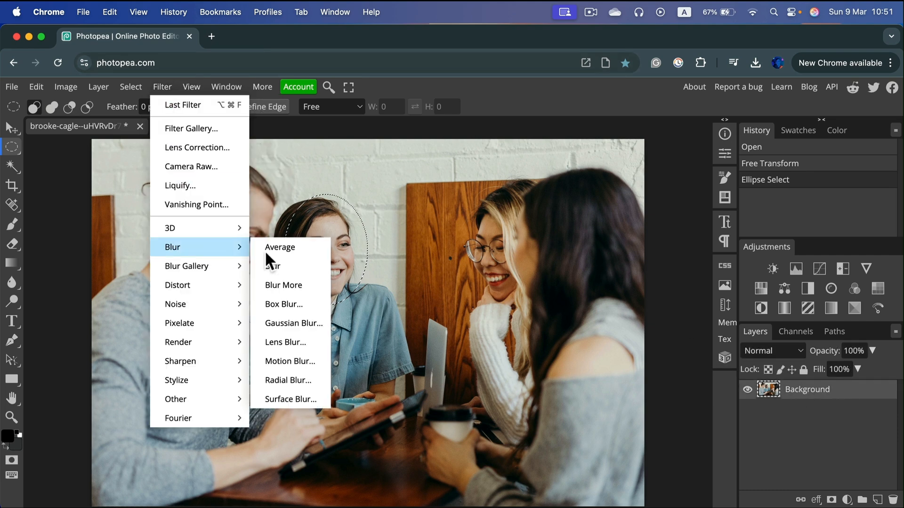
pyautogui.click(305, 322)
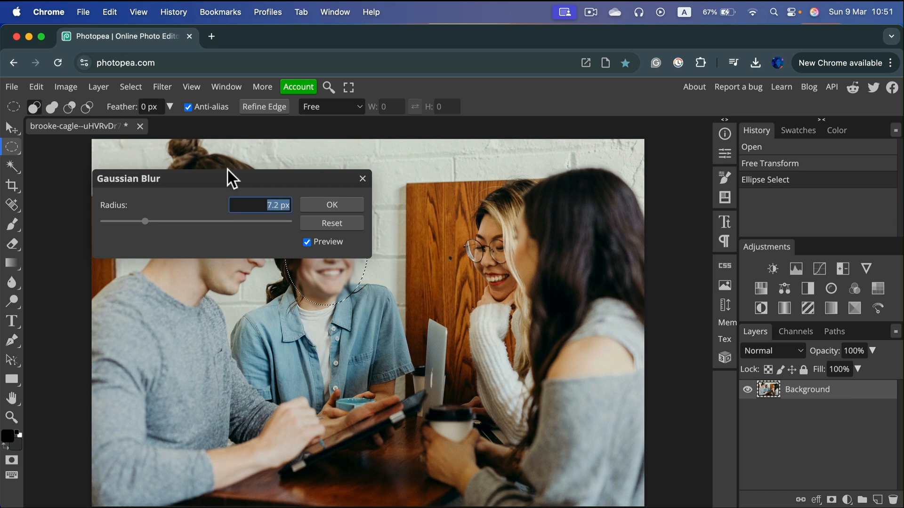
pyautogui.moveTo(238, 179); pyautogui.dragTo(466, 110)
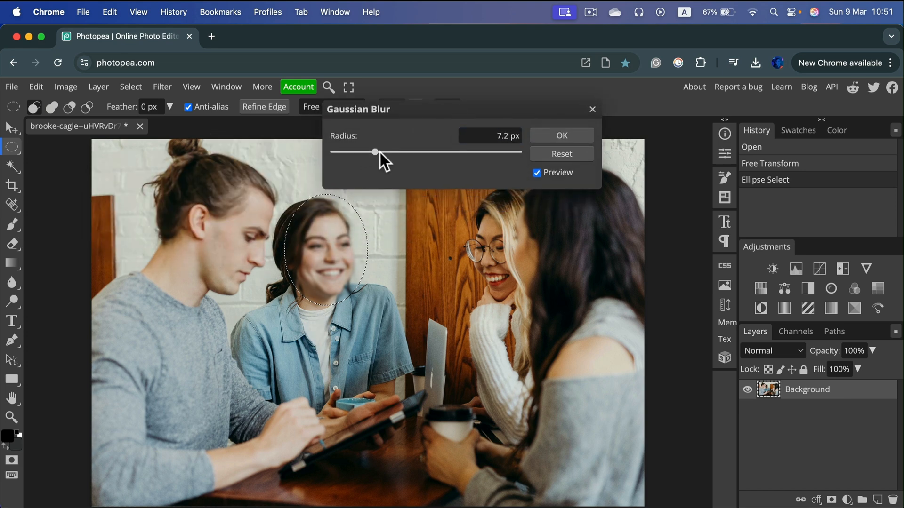
pyautogui.moveTo(377, 153); pyautogui.dragTo(406, 152)
pyautogui.moveTo(381, 161); pyautogui.dragTo(409, 163)
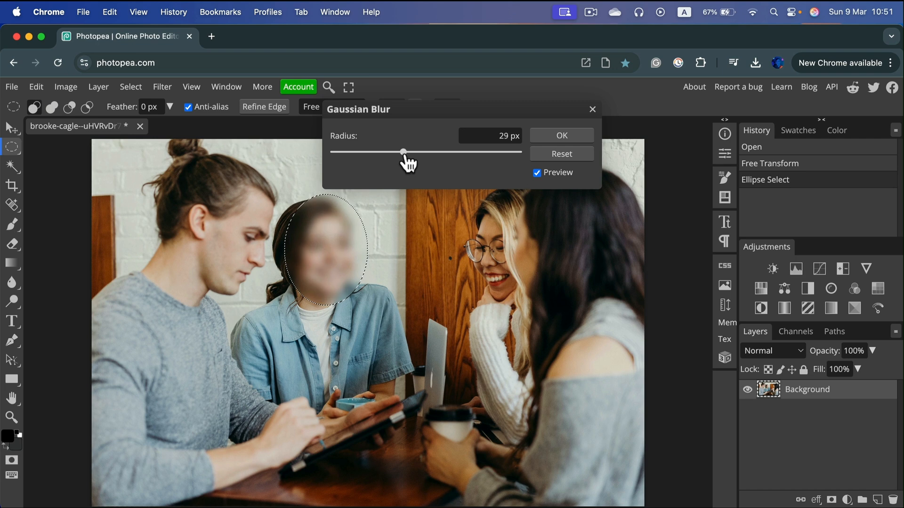
pyautogui.click(574, 137)
pyautogui.click(499, 317)
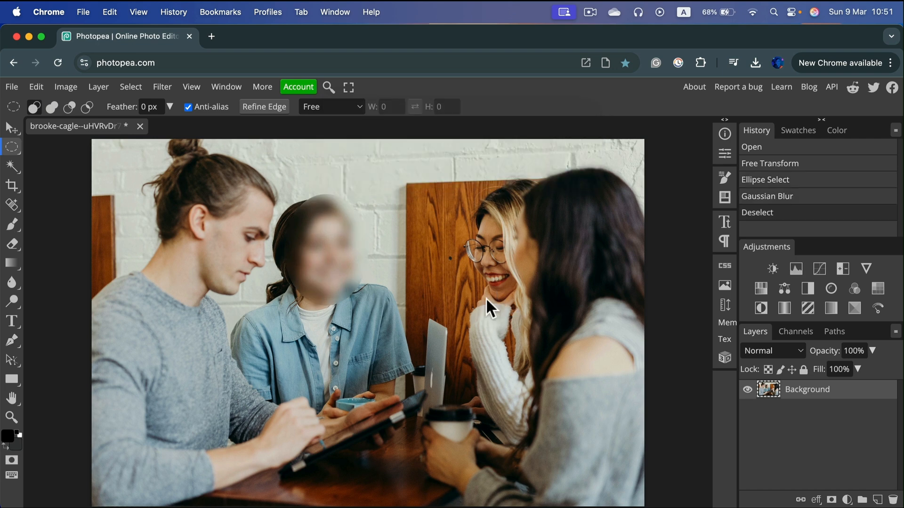
# Undo the Gaussian Blur on the face and clear the elliptical selection.
pyautogui.press('super+z')
pyautogui.press('super+z')
pyautogui.click(609, 289)
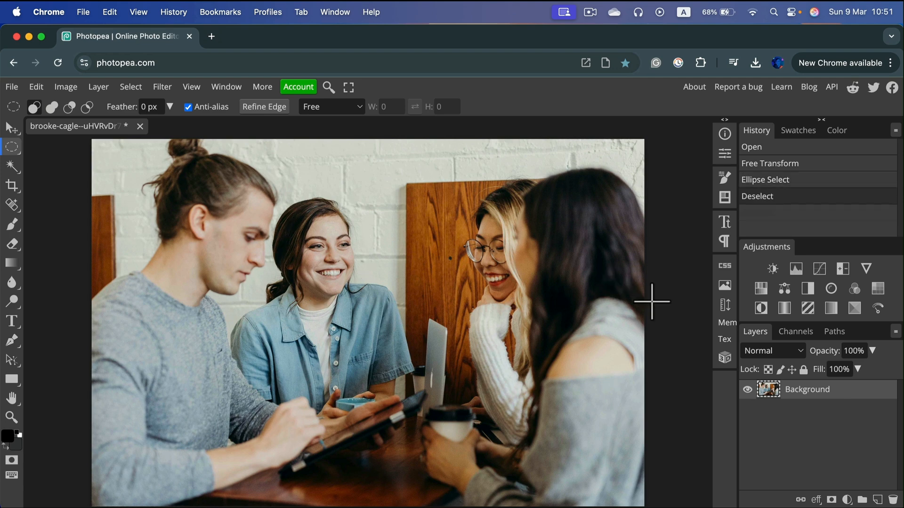
# Duplicate the Background layer and apply a Gaussian Blur with a 26 px radius to the copy.
pyautogui.rightClick(832, 397)
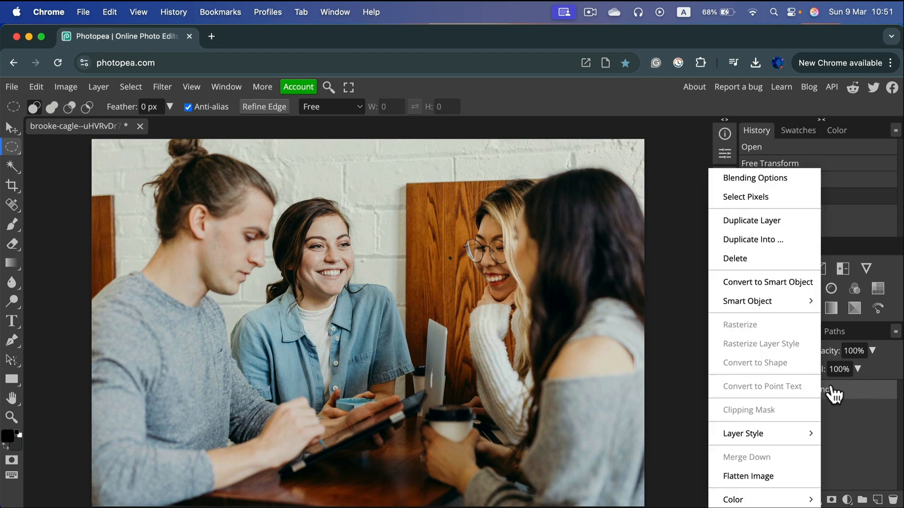
pyautogui.click(798, 221)
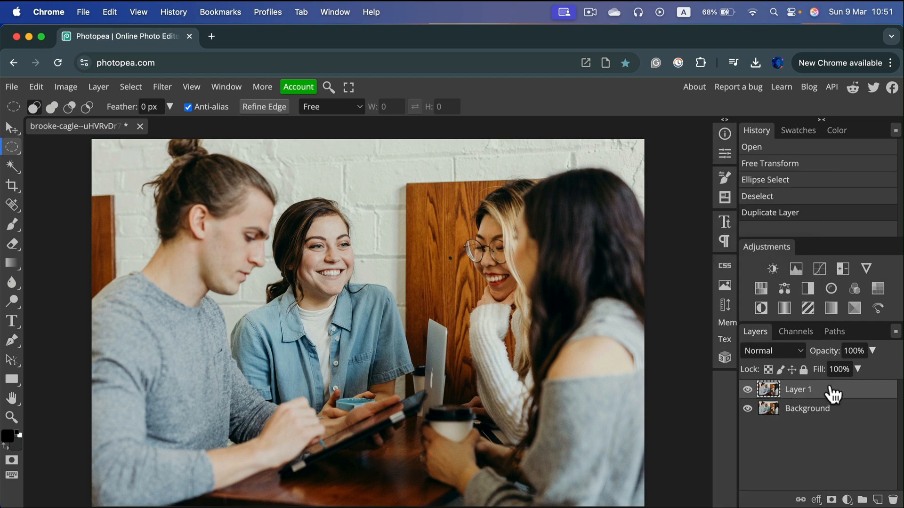
pyautogui.click(162, 87)
pyautogui.moveTo(193, 244)
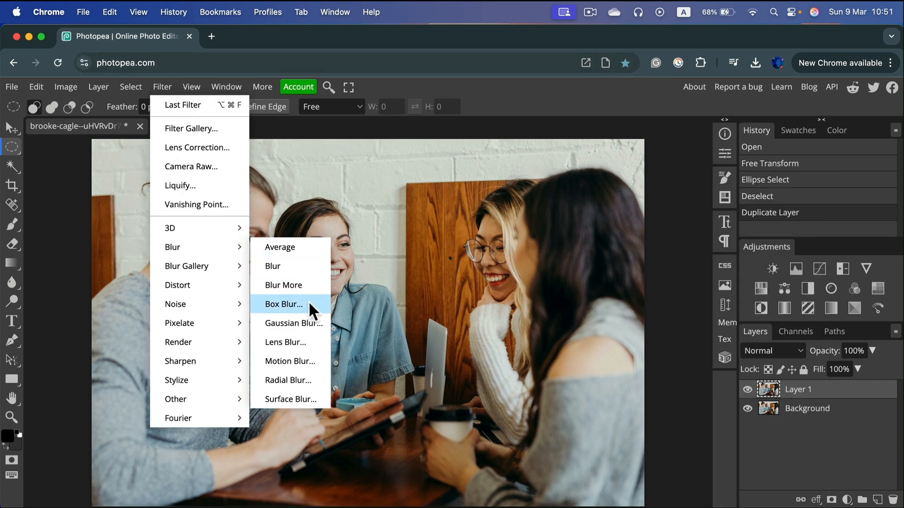
pyautogui.click(292, 322)
pyautogui.moveTo(374, 155); pyautogui.dragTo(403, 154)
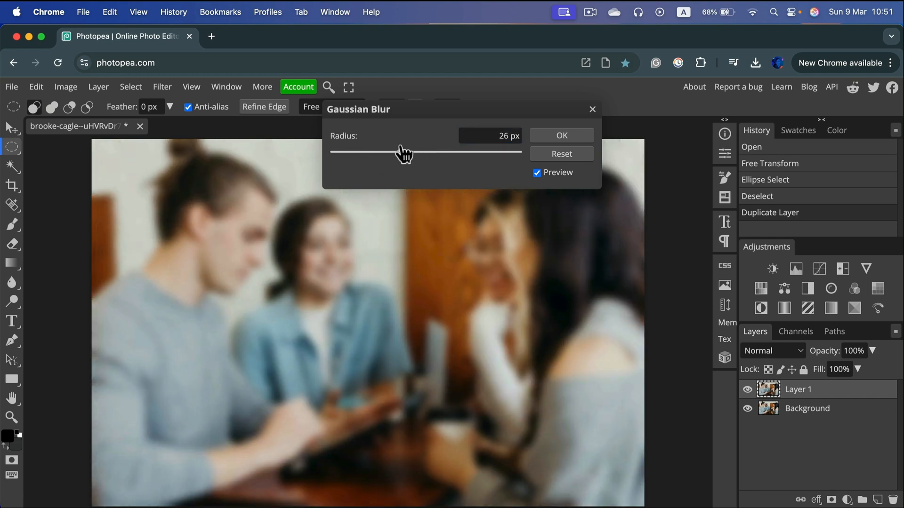
pyautogui.click(560, 135)
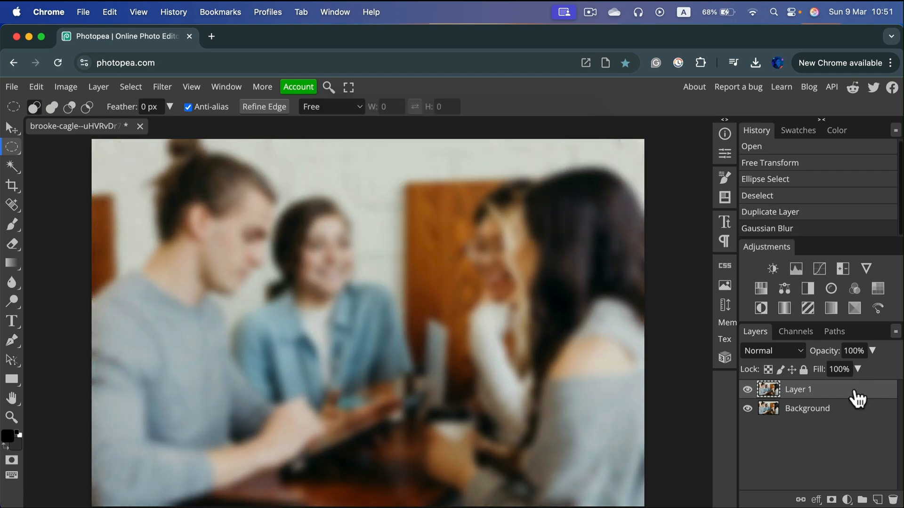
# Add a raster mask to the blurred layer and fill it with black using the Paint Bucket Tool.
pyautogui.click(831, 500)
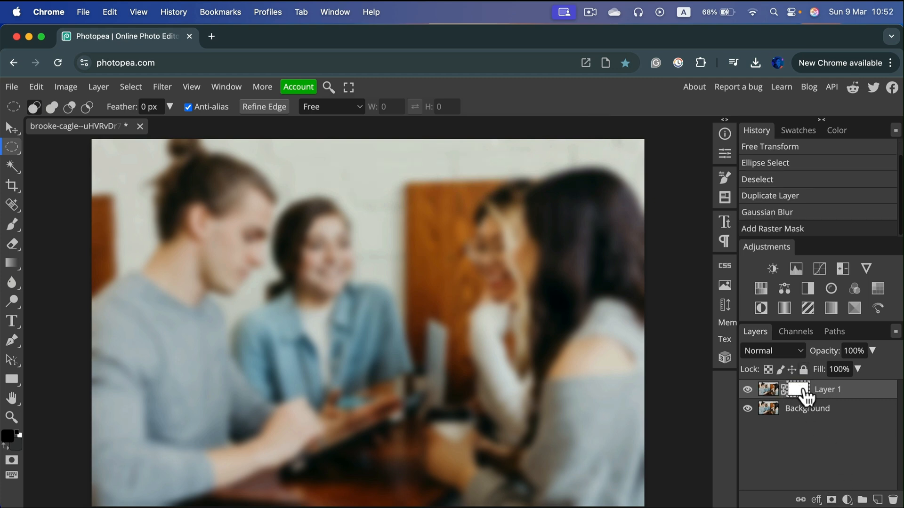
pyautogui.click(836, 130)
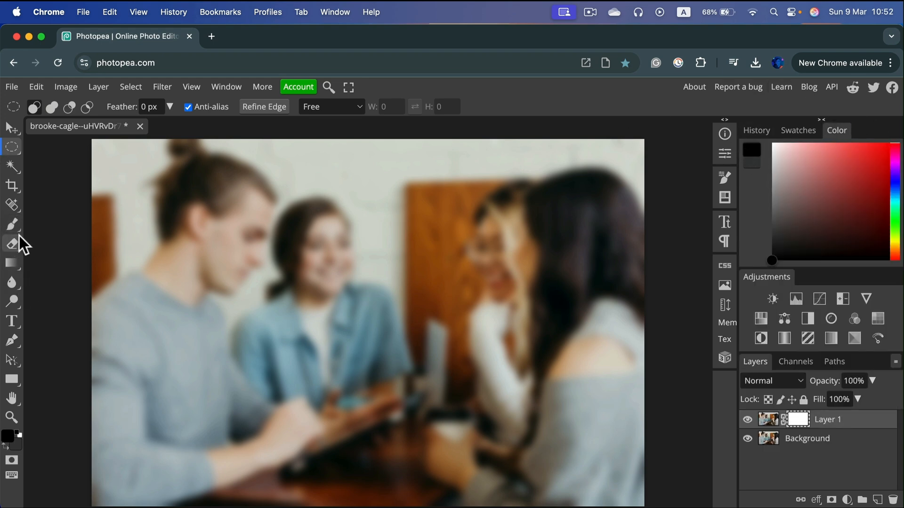
pyautogui.rightClick(17, 251)
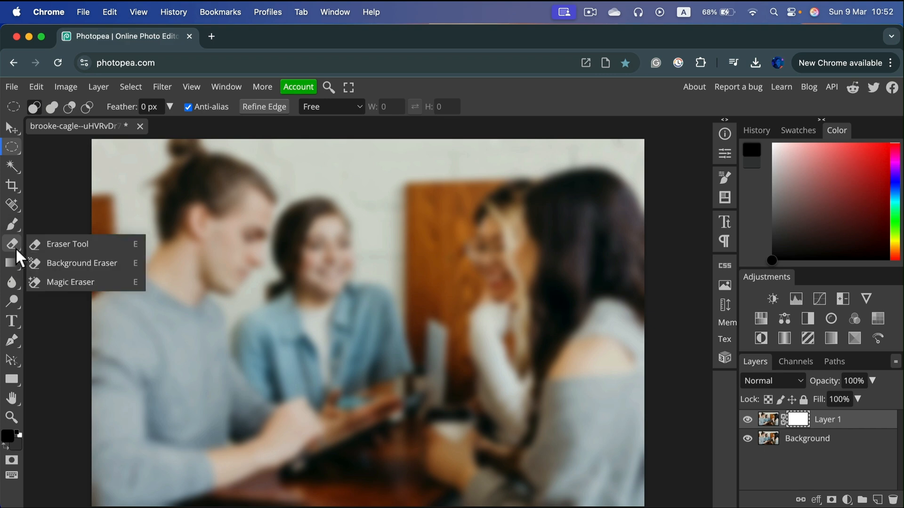
pyautogui.rightClick(18, 262)
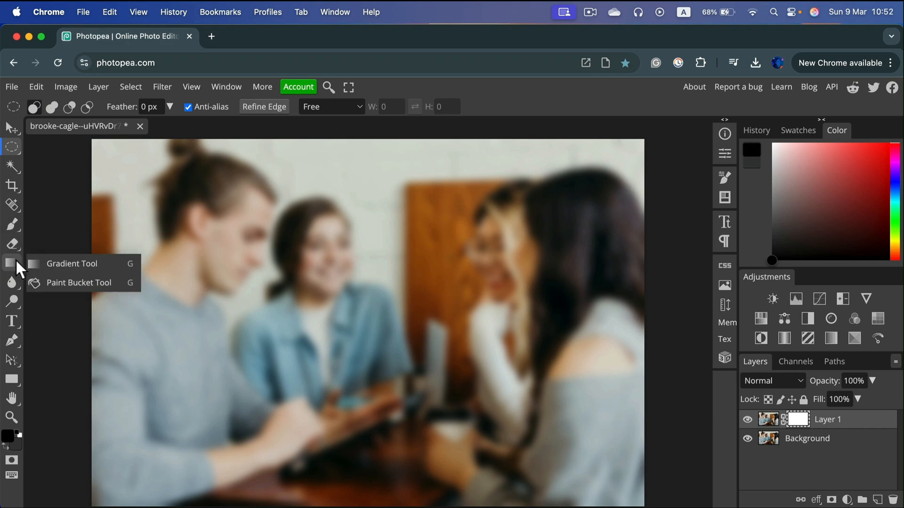
pyautogui.click(58, 285)
pyautogui.click(344, 254)
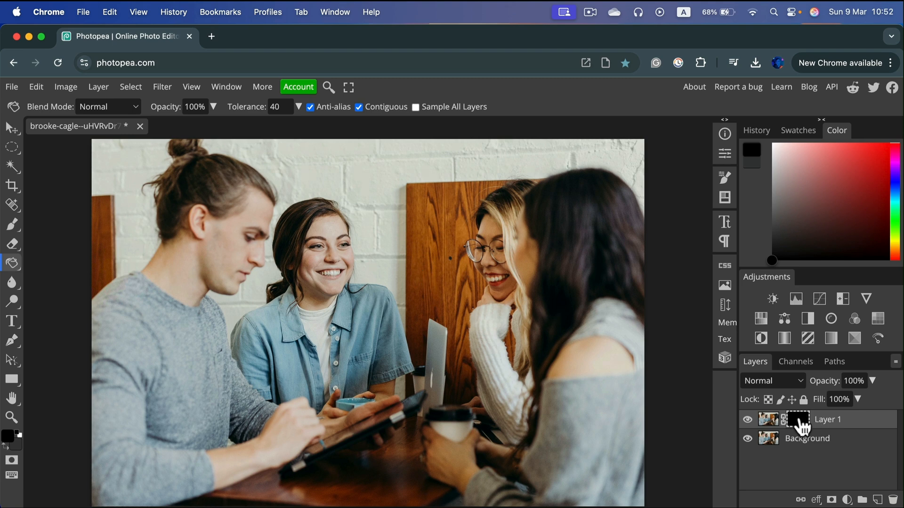
# Set up the Brush Tool with a 197 px size and white as the foreground color.
pyautogui.click(12, 225)
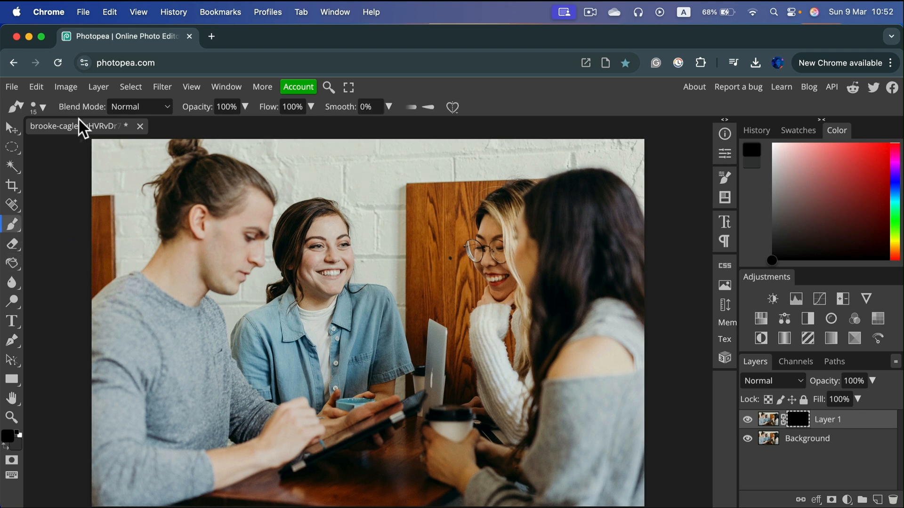
pyautogui.click(40, 107)
pyautogui.click(169, 170)
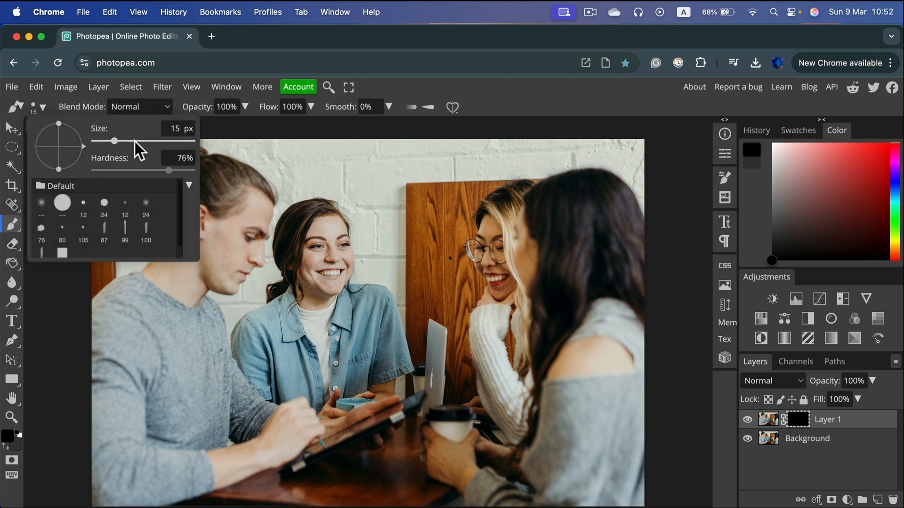
pyautogui.click(134, 141)
pyautogui.moveTo(807, 196); pyautogui.dragTo(740, 125)
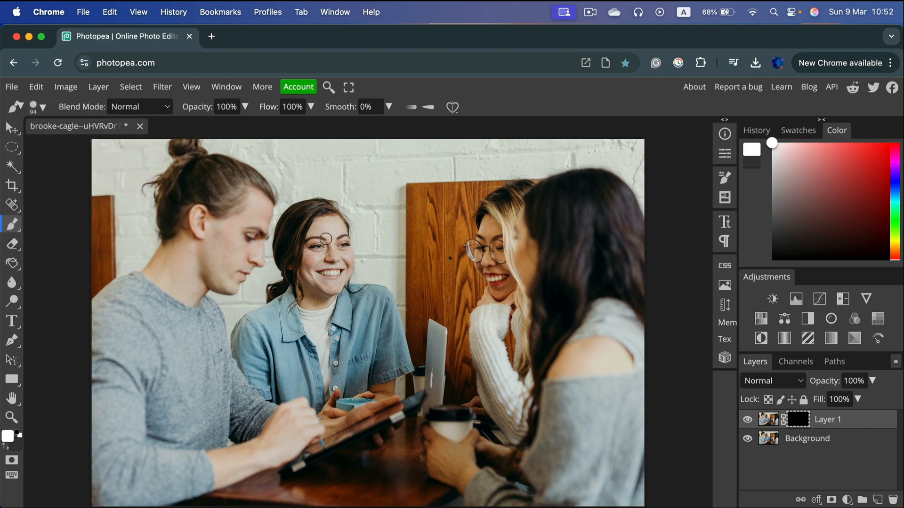
pyautogui.click(40, 107)
pyautogui.moveTo(135, 142); pyautogui.dragTo(148, 141)
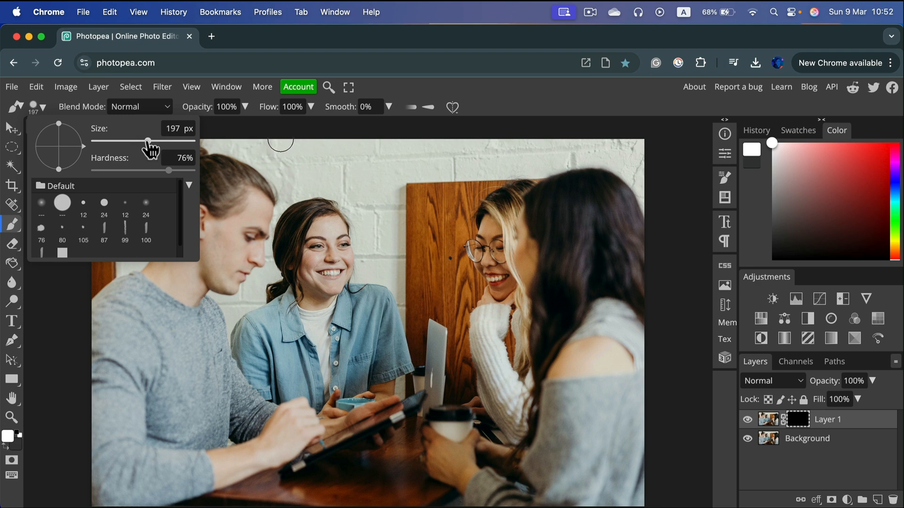
pyautogui.click(428, 78)
# Paint white on Layer 1's mask over the four people's faces to reveal the blur there.
pyautogui.moveTo(311, 244); pyautogui.dragTo(349, 243)
pyautogui.moveTo(244, 231); pyautogui.dragTo(265, 243)
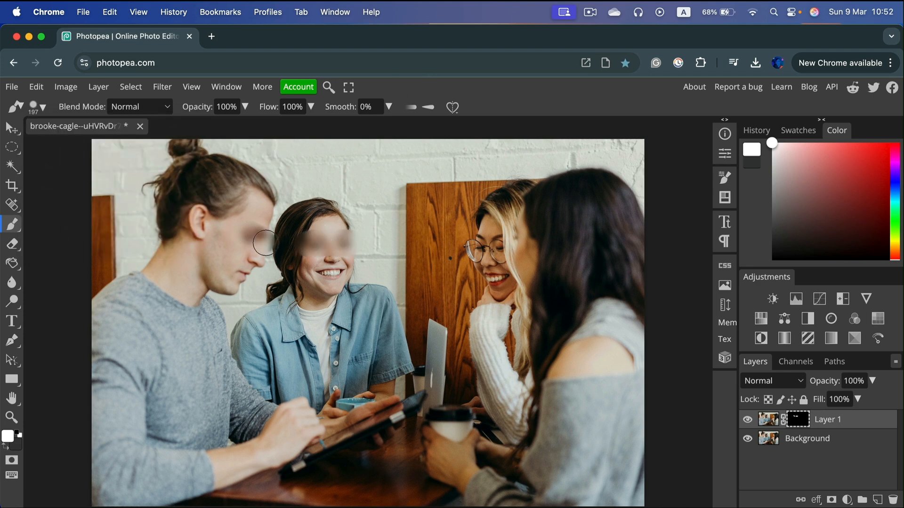
pyautogui.moveTo(478, 250); pyautogui.dragTo(519, 240)
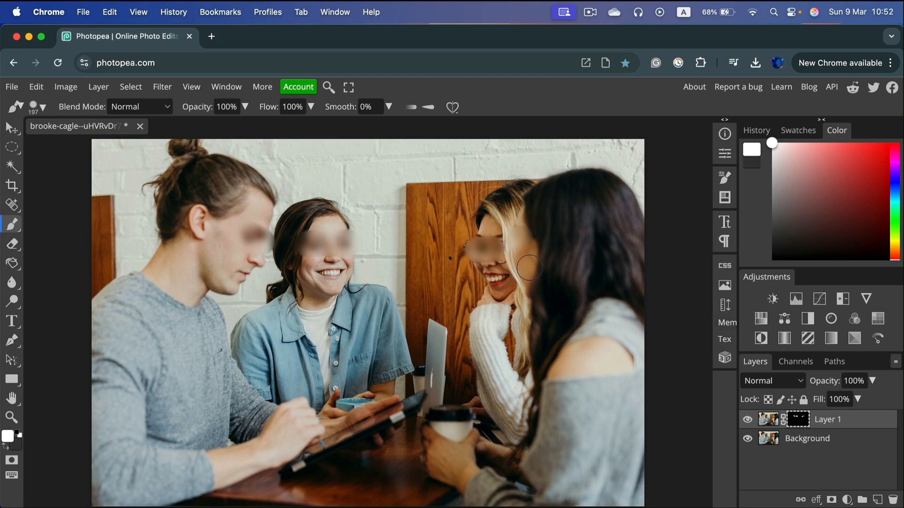
pyautogui.moveTo(308, 286)
pyautogui.mouseDown()
pyautogui.moveTo(343, 279)
pyautogui.moveTo(335, 279)
pyautogui.moveTo(328, 235)
pyautogui.moveTo(318, 237)
pyautogui.moveTo(339, 258)
pyautogui.mouseUp()
pyautogui.moveTo(253, 253)
pyautogui.mouseDown()
pyautogui.moveTo(239, 279)
pyautogui.moveTo(260, 257)
pyautogui.moveTo(238, 280)
pyautogui.moveTo(251, 220)
pyautogui.moveTo(268, 208)
pyautogui.mouseUp()
pyautogui.moveTo(485, 258)
pyautogui.mouseDown()
pyautogui.moveTo(488, 229)
pyautogui.moveTo(491, 288)
pyautogui.moveTo(482, 227)
pyautogui.moveTo(503, 275)
pyautogui.mouseUp()
pyautogui.moveTo(525, 238); pyautogui.dragTo(524, 271)
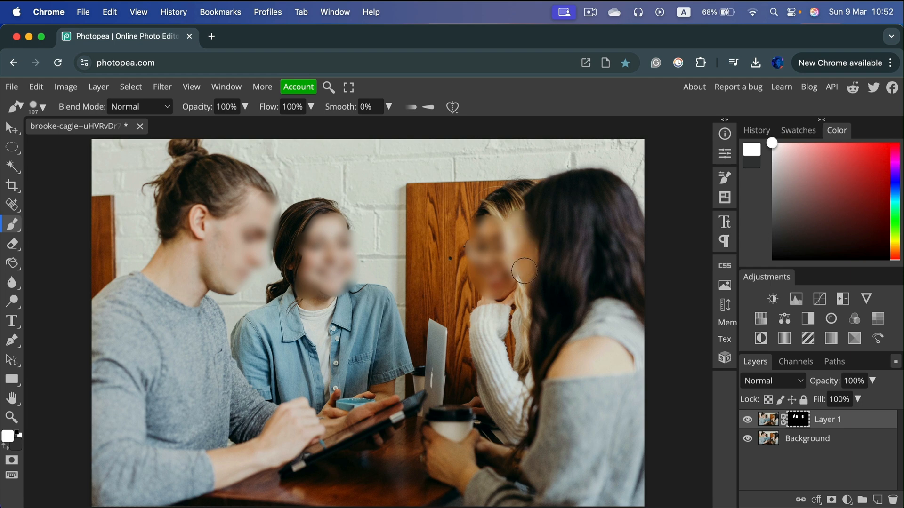
# Switch the foreground color to black and paint over the faces on Layer 1's mask to hide the blur again.
pyautogui.press('x')
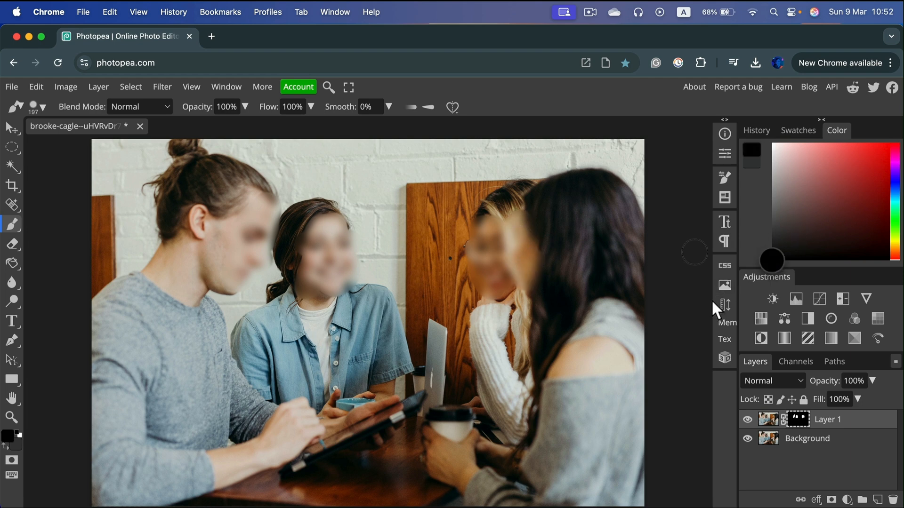
pyautogui.moveTo(297, 207)
pyautogui.mouseDown()
pyautogui.moveTo(318, 224)
pyautogui.moveTo(298, 231)
pyautogui.moveTo(371, 232)
pyautogui.moveTo(362, 242)
pyautogui.moveTo(284, 242)
pyautogui.moveTo(375, 260)
pyautogui.moveTo(307, 265)
pyautogui.moveTo(317, 278)
pyautogui.moveTo(368, 280)
pyautogui.moveTo(292, 263)
pyautogui.moveTo(209, 214)
pyautogui.moveTo(297, 196)
pyautogui.moveTo(215, 227)
pyautogui.moveTo(250, 230)
pyautogui.moveTo(265, 249)
pyautogui.moveTo(184, 258)
pyautogui.moveTo(267, 261)
pyautogui.moveTo(263, 280)
pyautogui.mouseUp()
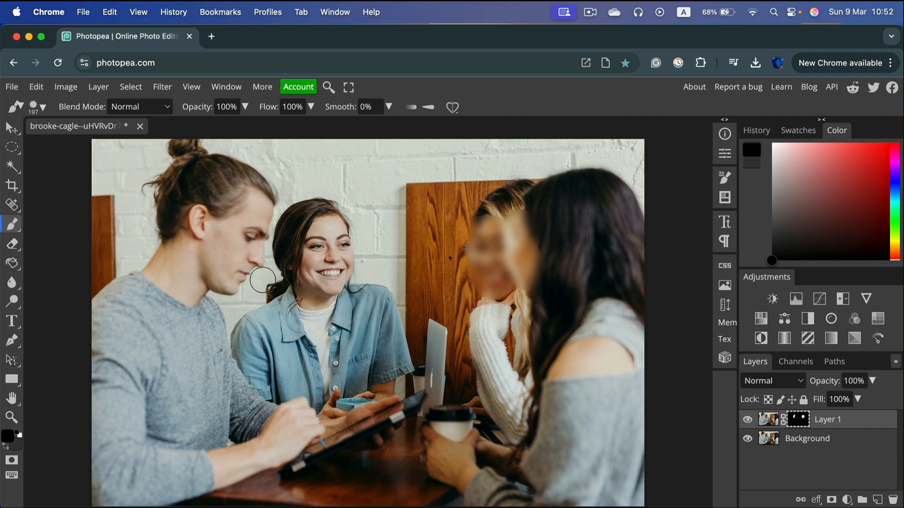
pyautogui.moveTo(526, 219)
pyautogui.mouseDown()
pyautogui.moveTo(431, 231)
pyautogui.moveTo(610, 241)
pyautogui.moveTo(456, 259)
pyautogui.moveTo(576, 254)
pyautogui.moveTo(581, 271)
pyautogui.moveTo(452, 274)
pyautogui.mouseUp()
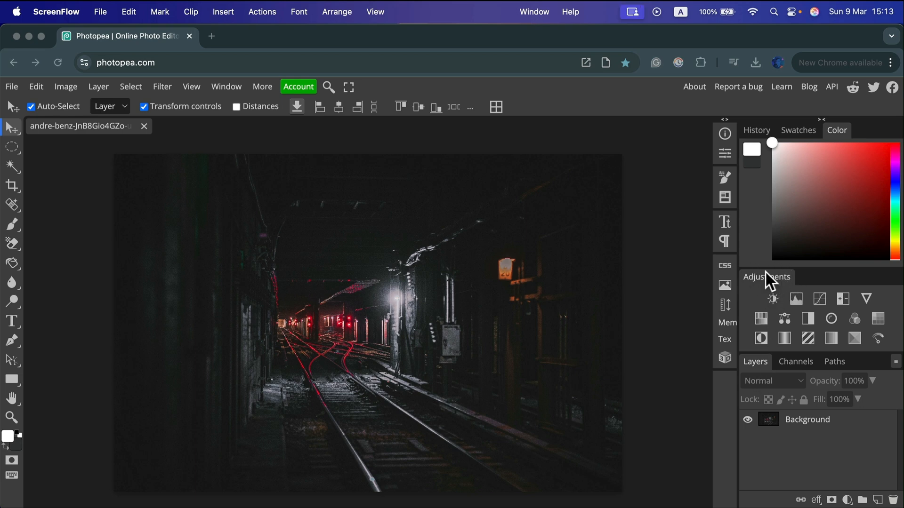
pyautogui.click(228, 90)
pyautogui.click(228, 87)
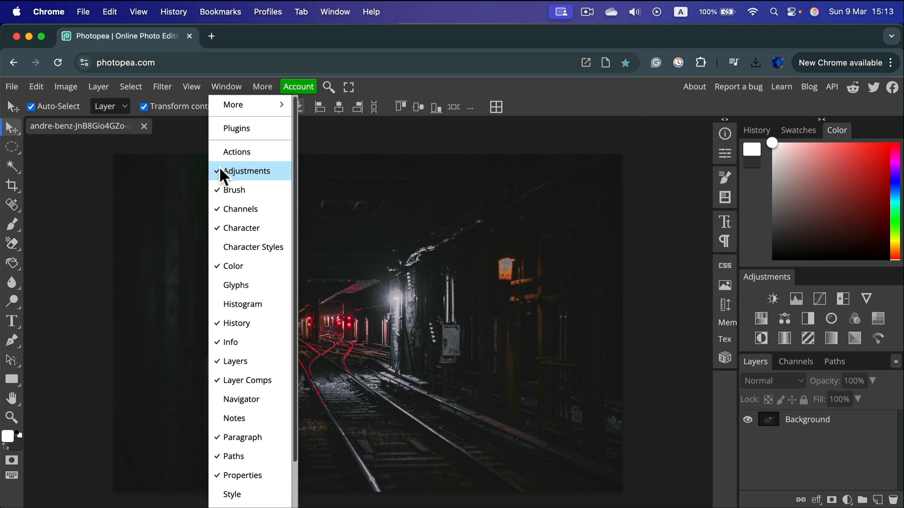
pyautogui.click(752, 219)
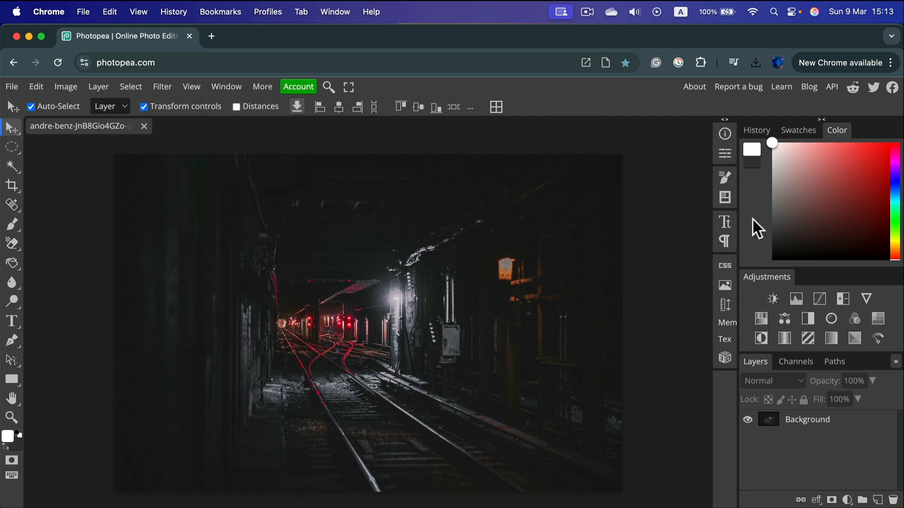
# Add a Brightness/Contrast adjustment layer above the tunnel photo and set its brightness to 25.
pyautogui.click(778, 301)
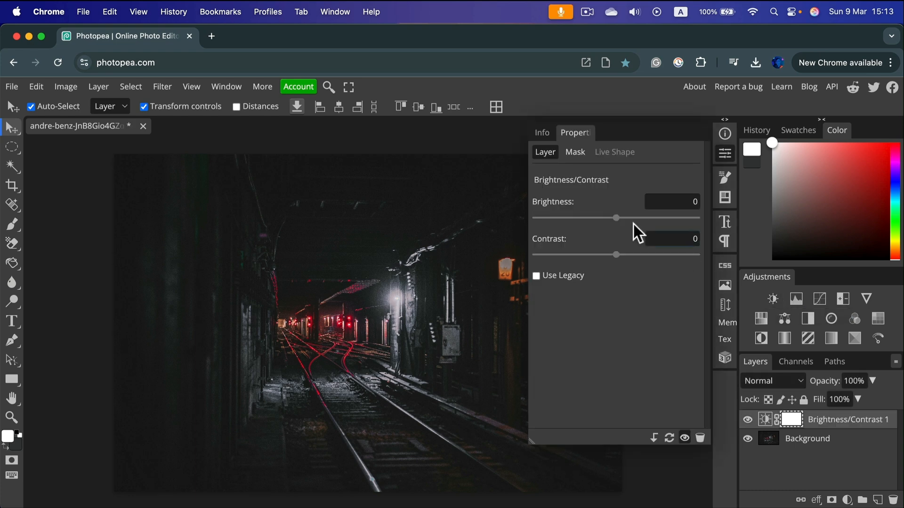
pyautogui.moveTo(619, 221); pyautogui.dragTo(649, 221)
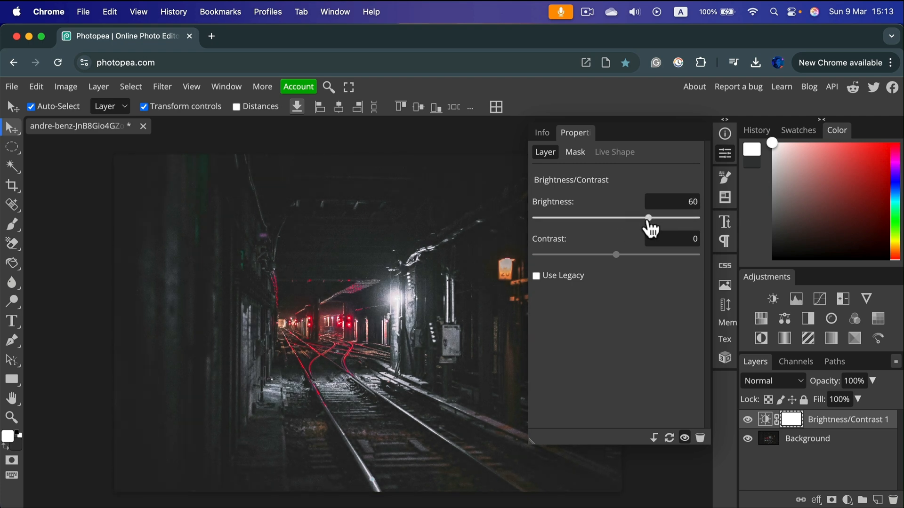
pyautogui.moveTo(620, 257)
pyautogui.mouseDown()
pyautogui.moveTo(545, 264)
pyautogui.moveTo(704, 270)
pyautogui.moveTo(617, 268)
pyautogui.mouseUp()
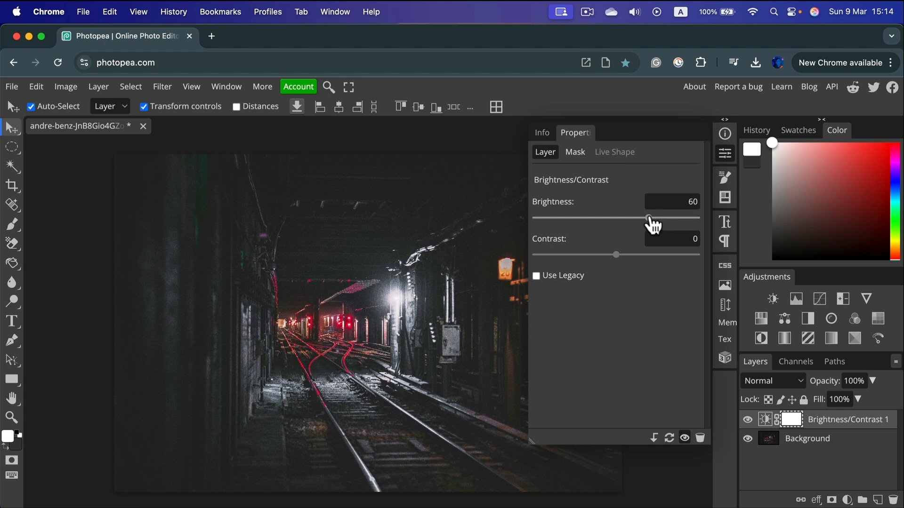
pyautogui.moveTo(649, 221); pyautogui.dragTo(632, 233)
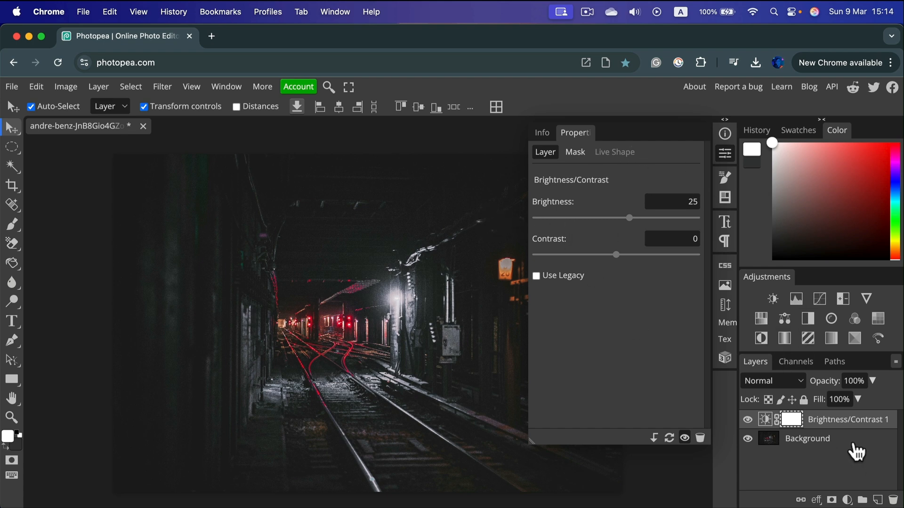
# Delete the Brightness/Contrast adjustment layer, leaving only the Background layer.
pyautogui.click(854, 445)
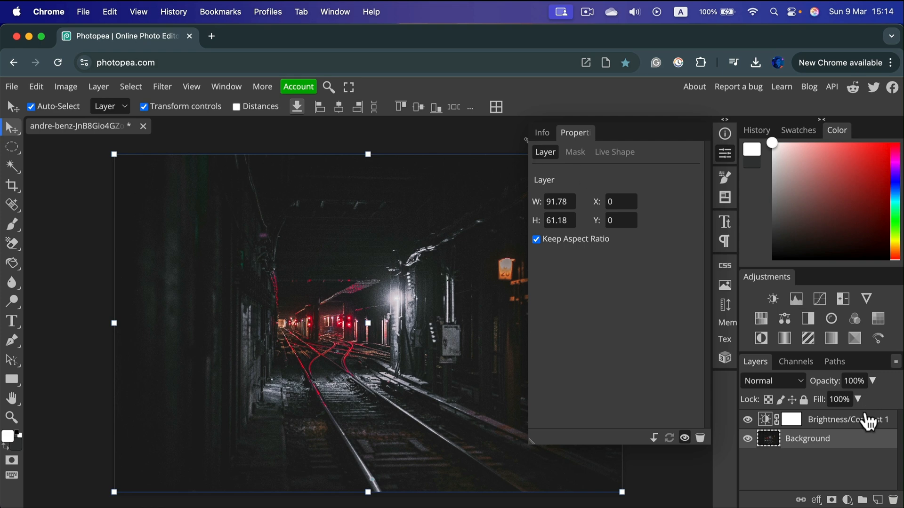
pyautogui.click(868, 421)
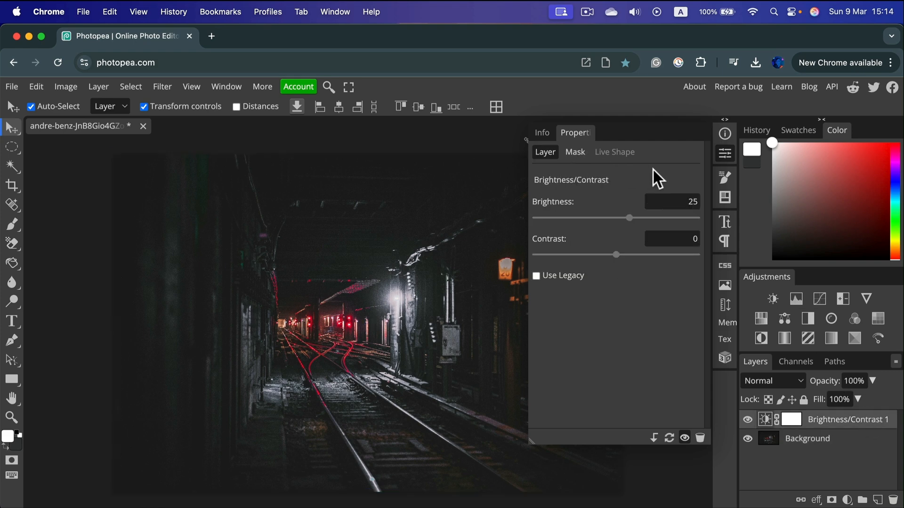
pyautogui.press('Delete')
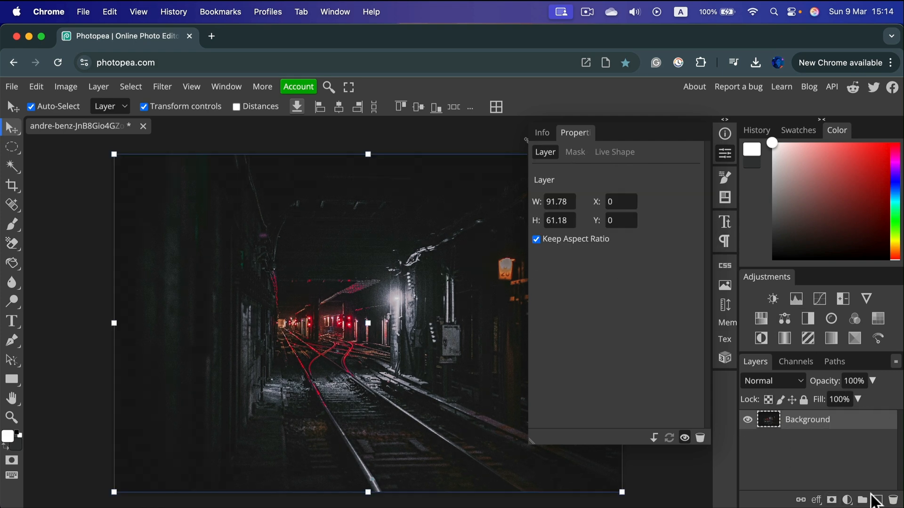
pyautogui.press('Delete')
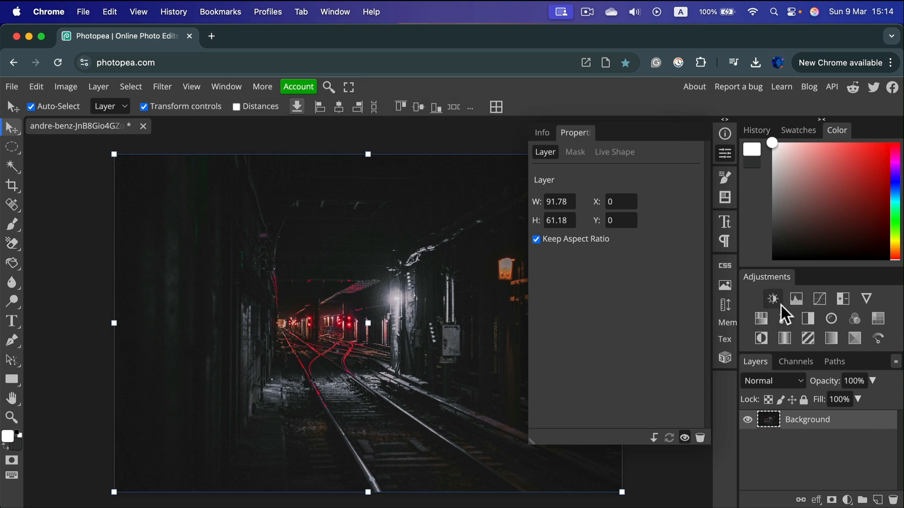
# Add a Curves adjustment layer with RGB curve points at input 64, output 76 and input 145, output 148.
pyautogui.click(819, 306)
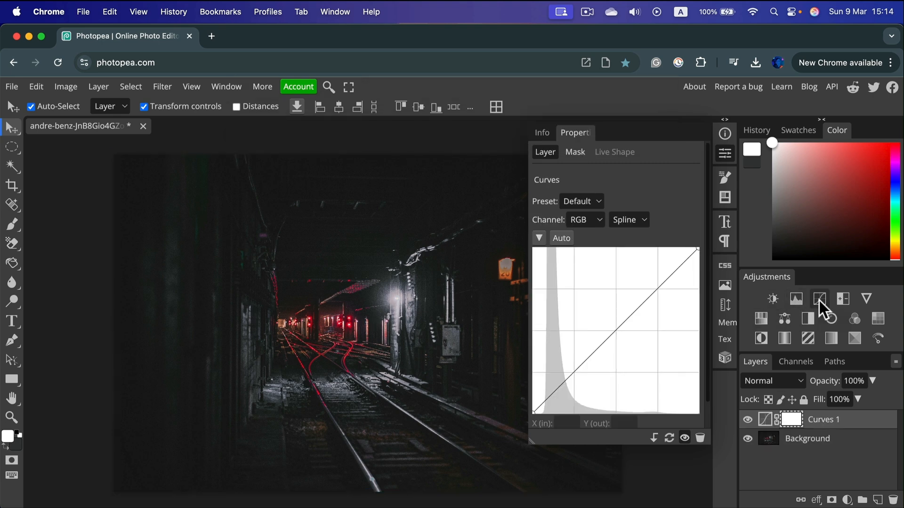
pyautogui.moveTo(584, 369)
pyautogui.mouseDown()
pyautogui.moveTo(604, 393)
pyautogui.moveTo(571, 367)
pyautogui.moveTo(568, 353)
pyautogui.moveTo(570, 363)
pyautogui.mouseUp()
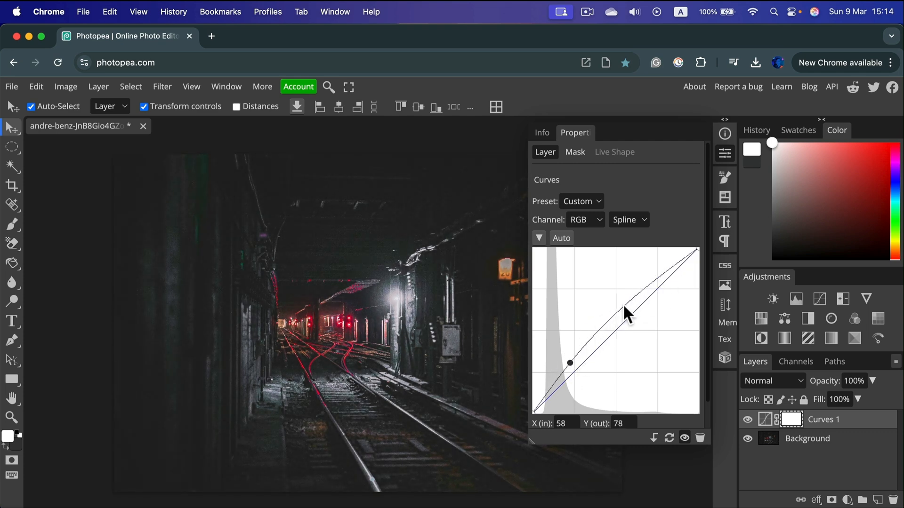
pyautogui.moveTo(626, 313)
pyautogui.mouseDown()
pyautogui.moveTo(646, 341)
pyautogui.moveTo(621, 326)
pyautogui.mouseUp()
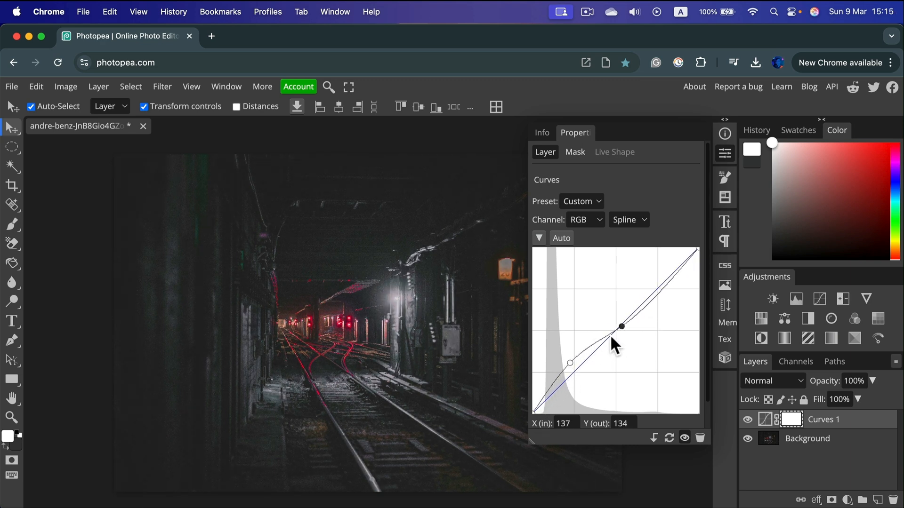
pyautogui.moveTo(622, 325); pyautogui.dragTo(626, 317)
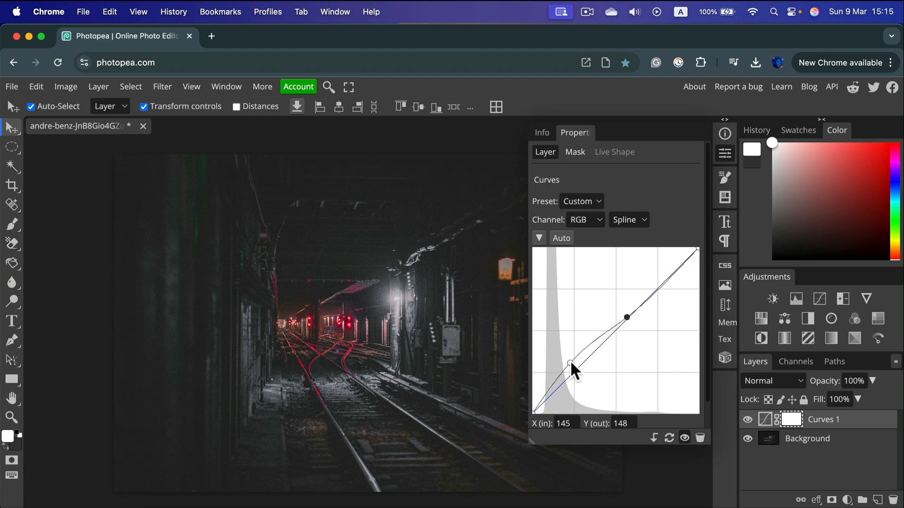
pyautogui.moveTo(571, 364); pyautogui.dragTo(574, 364)
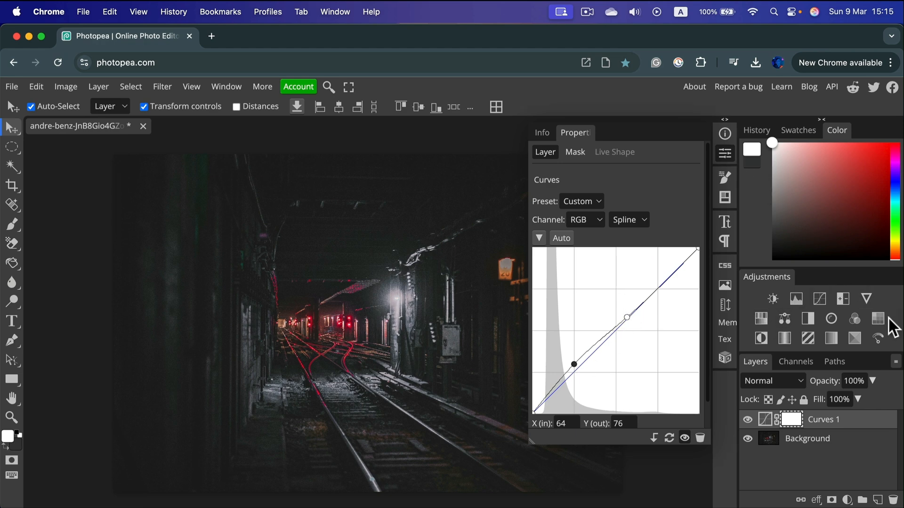
# Add a Brightness/Contrast adjustment layer above the Curves layer with brightness set to 30.
pyautogui.click(773, 300)
pyautogui.moveTo(616, 228); pyautogui.dragTo(635, 229)
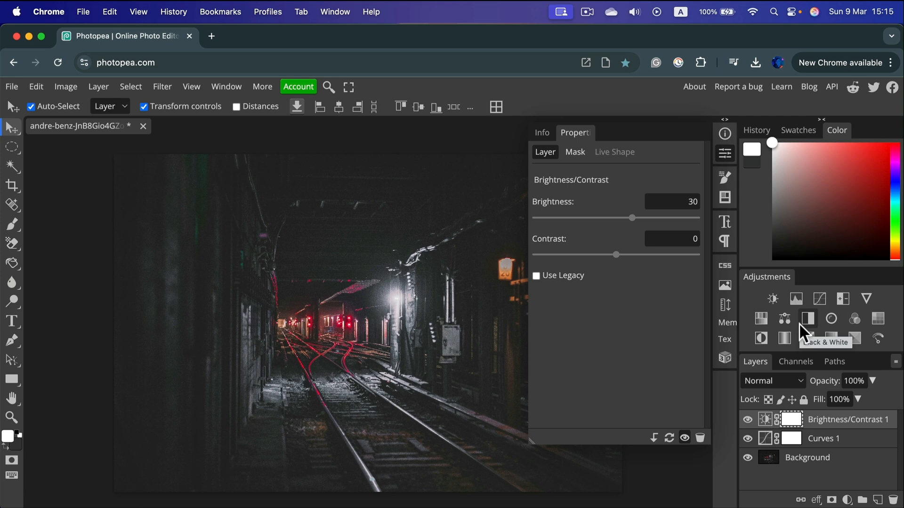
# Add an Exposure adjustment layer with exposure 0.14, offset 0.03 and gamma correction 0.87, and collapse its properties.
pyautogui.click(843, 299)
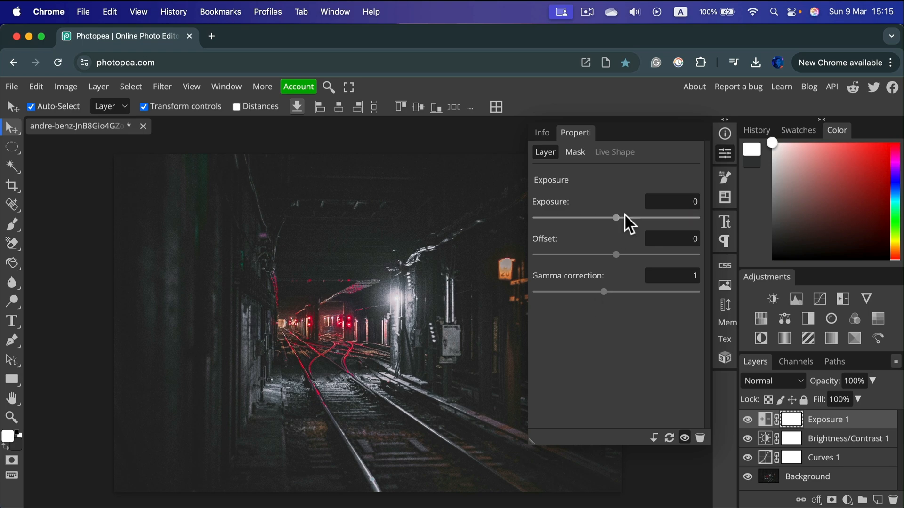
pyautogui.moveTo(619, 218)
pyautogui.mouseDown()
pyautogui.moveTo(664, 224)
pyautogui.moveTo(541, 225)
pyautogui.moveTo(632, 225)
pyautogui.moveTo(620, 225)
pyautogui.mouseUp()
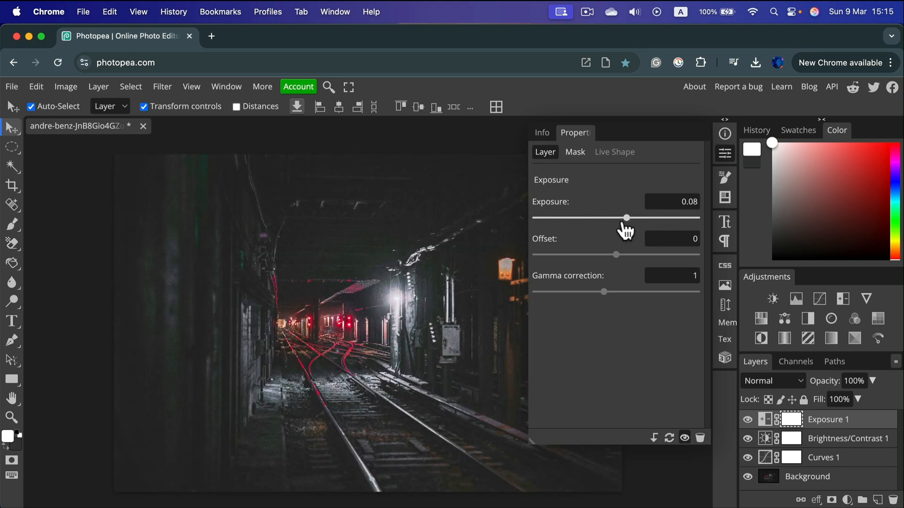
pyautogui.moveTo(616, 256); pyautogui.dragTo(665, 263)
pyautogui.moveTo(606, 271); pyautogui.dragTo(599, 295)
pyautogui.moveTo(622, 227); pyautogui.dragTo(630, 228)
pyautogui.moveTo(606, 306); pyautogui.dragTo(600, 301)
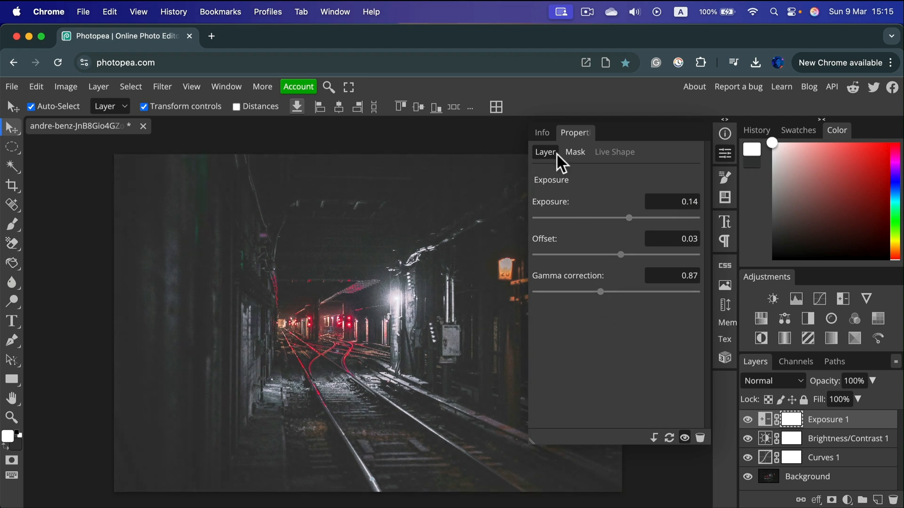
pyautogui.click(724, 153)
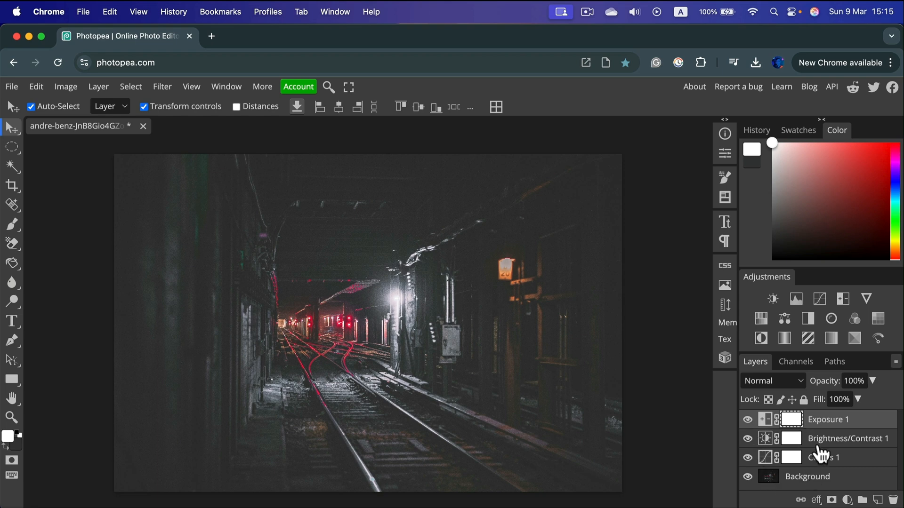
# Hide and show the Exposure and Brightness/Contrast adjustment layers to compare the photo before and after.
pyautogui.click(748, 419)
pyautogui.click(748, 438)
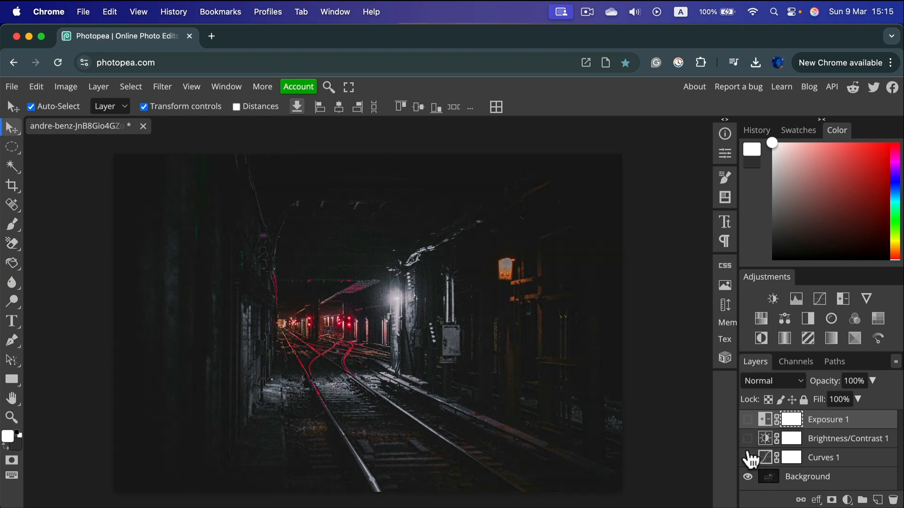
pyautogui.click(748, 439)
pyautogui.click(747, 420)
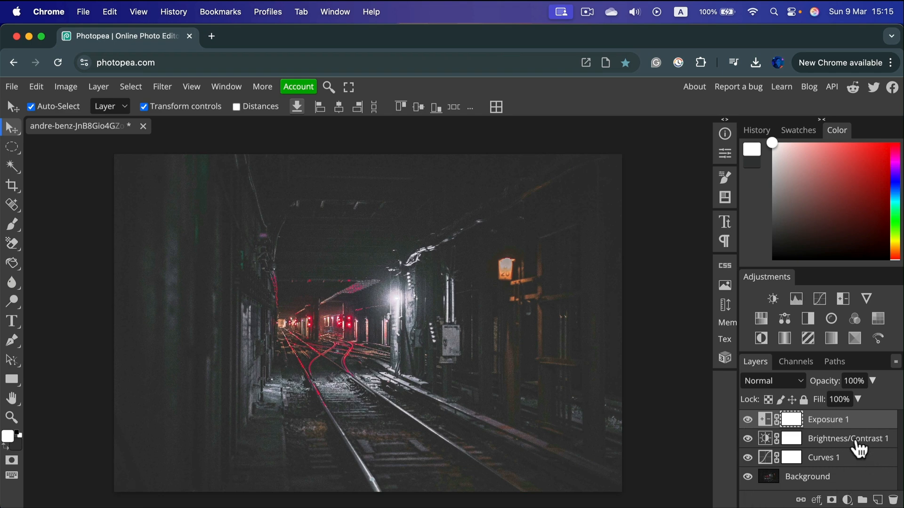
# Merge the three adjustment layers and the Background into a single layer.
pyautogui.keyDown('shift'); pyautogui.click(847, 482); pyautogui.keyUp('shift')
pyautogui.rightClick(843, 426)
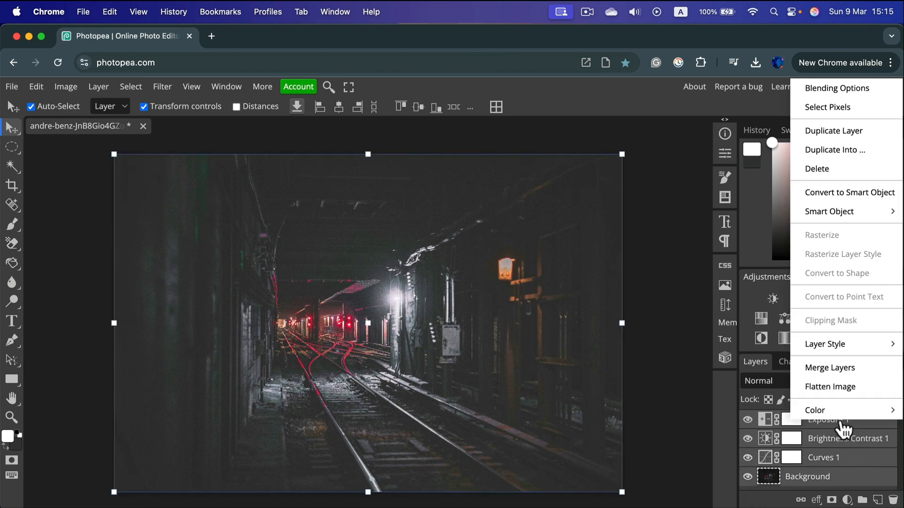
pyautogui.click(840, 366)
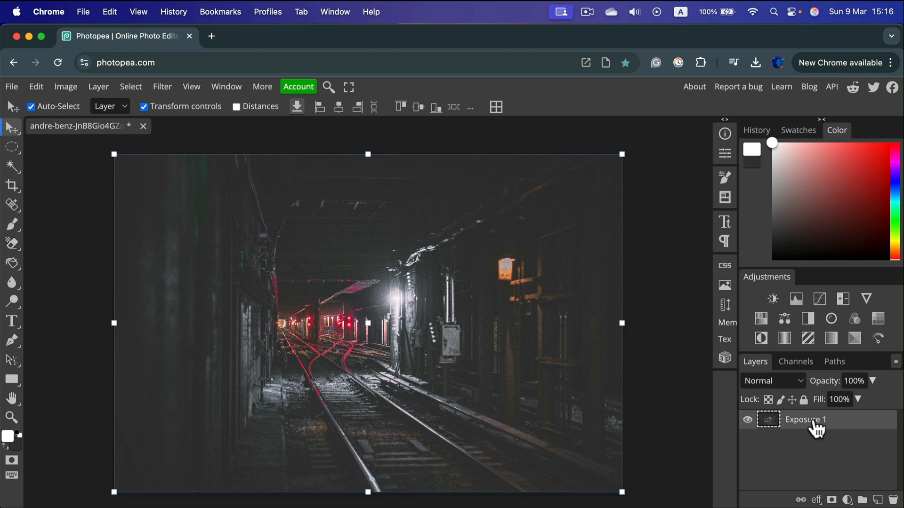
# Apply the Reduce Noise filter to the merged tunnel layer with strength 5 and protect detail 0%.
pyautogui.click(162, 86)
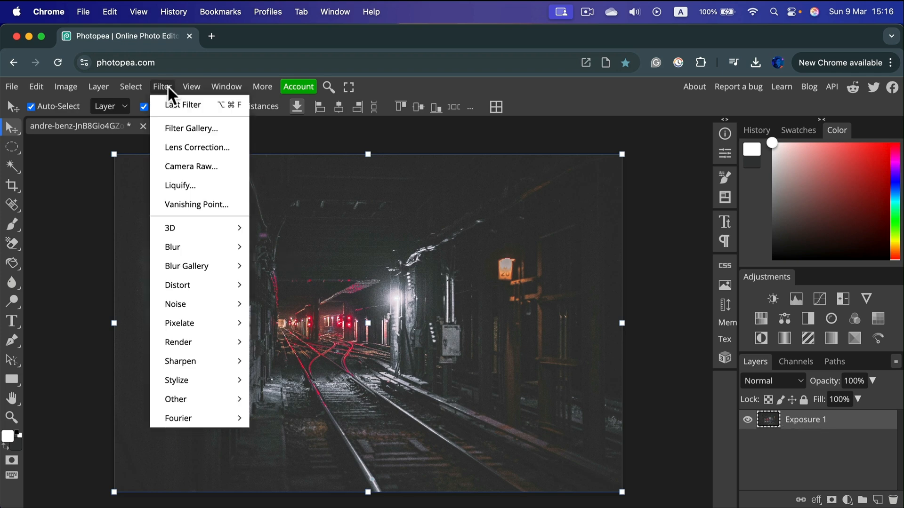
pyautogui.moveTo(222, 305)
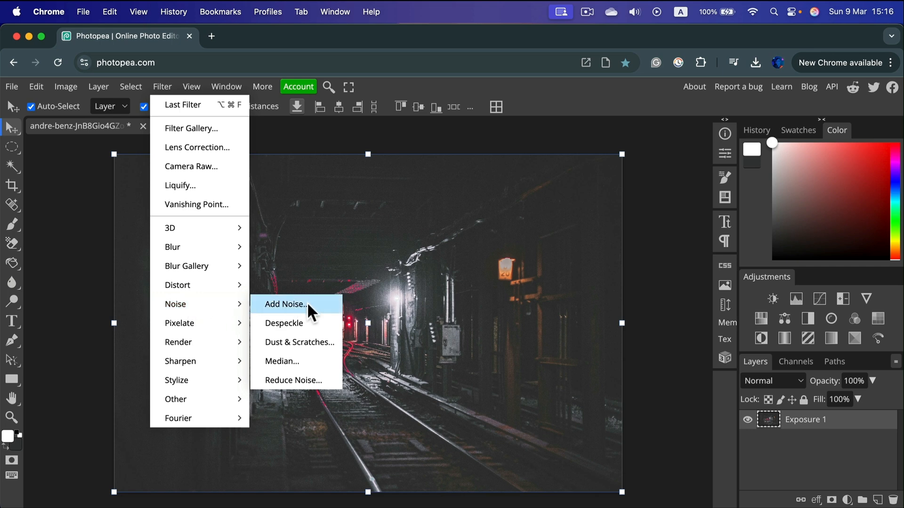
pyautogui.click(319, 379)
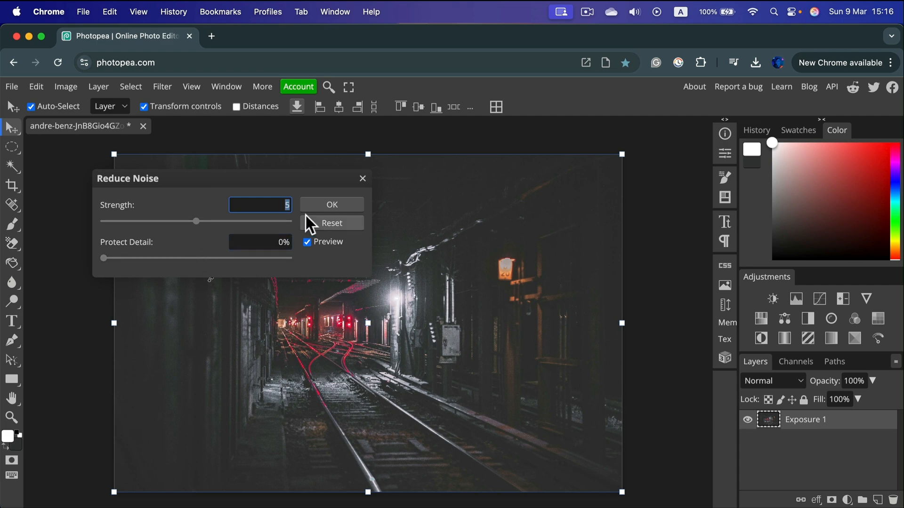
pyautogui.click(317, 203)
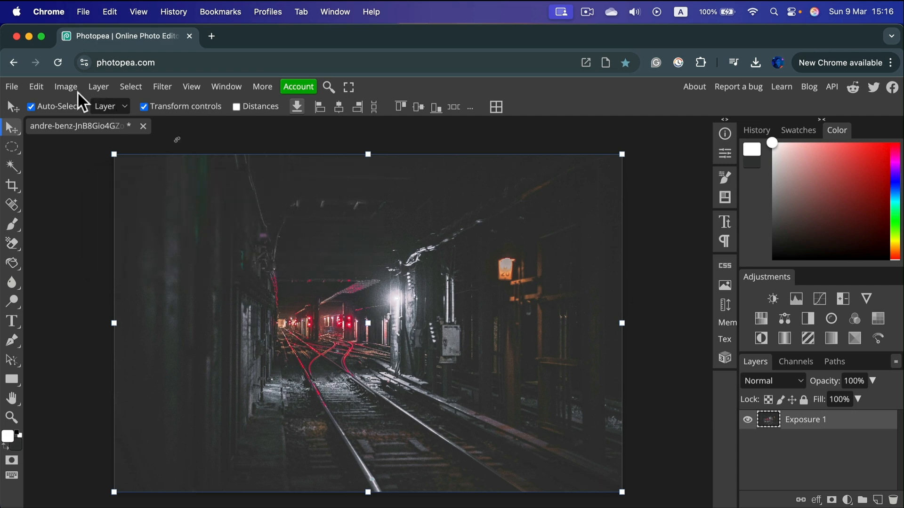
# Export the edited tunnel photo as a JPG at 6608 × 4405 px with 70% quality.
pyautogui.click(10, 89)
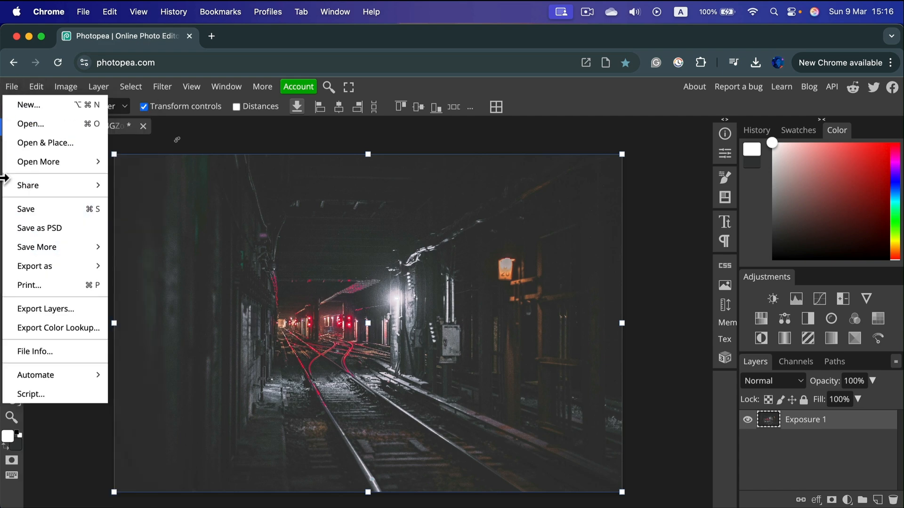
pyautogui.moveTo(41, 266)
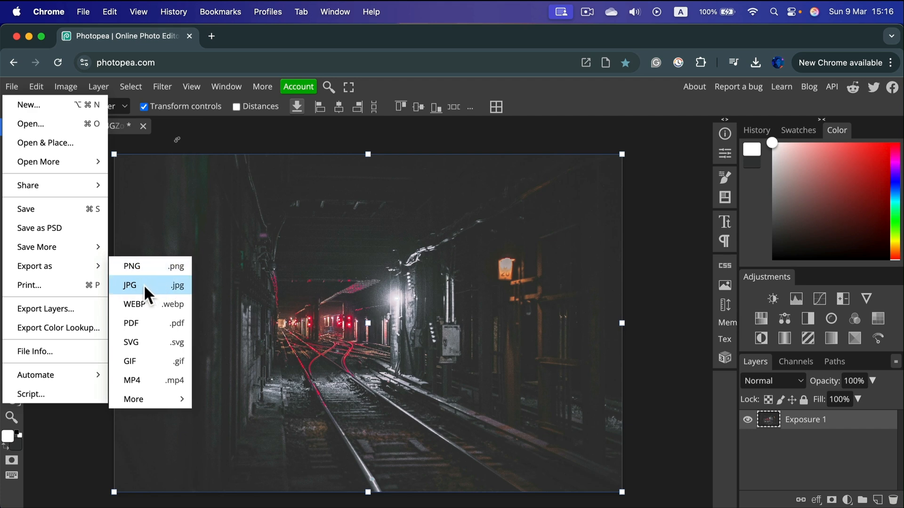
pyautogui.click(142, 284)
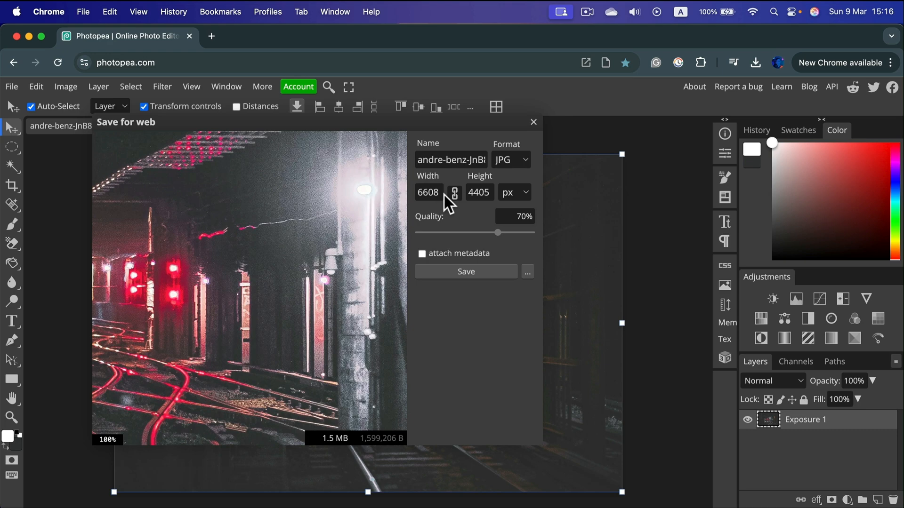
pyautogui.click(452, 272)
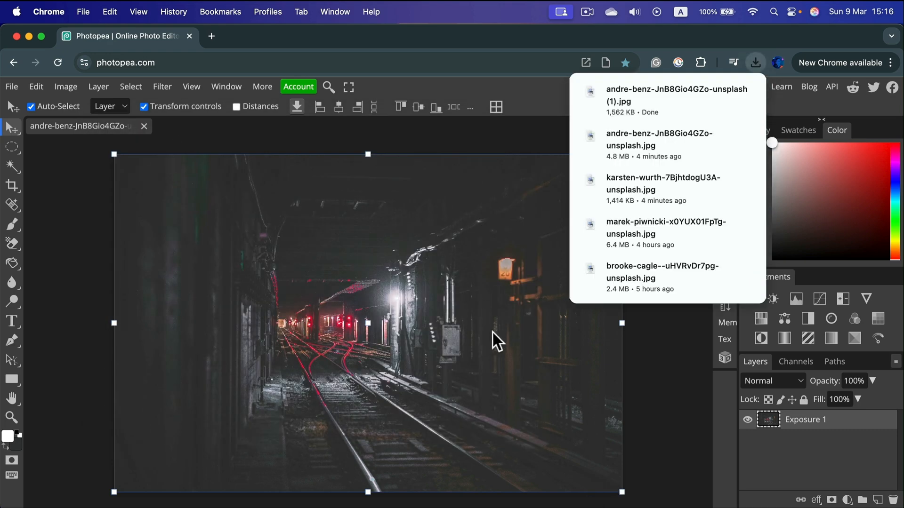
# Place the original tunnel photo above the edited layer and toggle its visibility to compare before and after.
pyautogui.moveTo(496, 400); pyautogui.dragTo(497, 400)
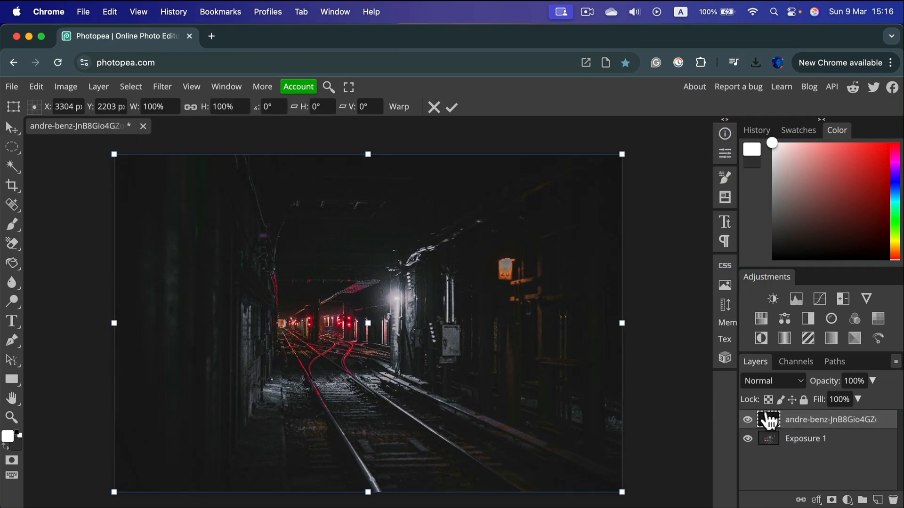
pyautogui.click(747, 421)
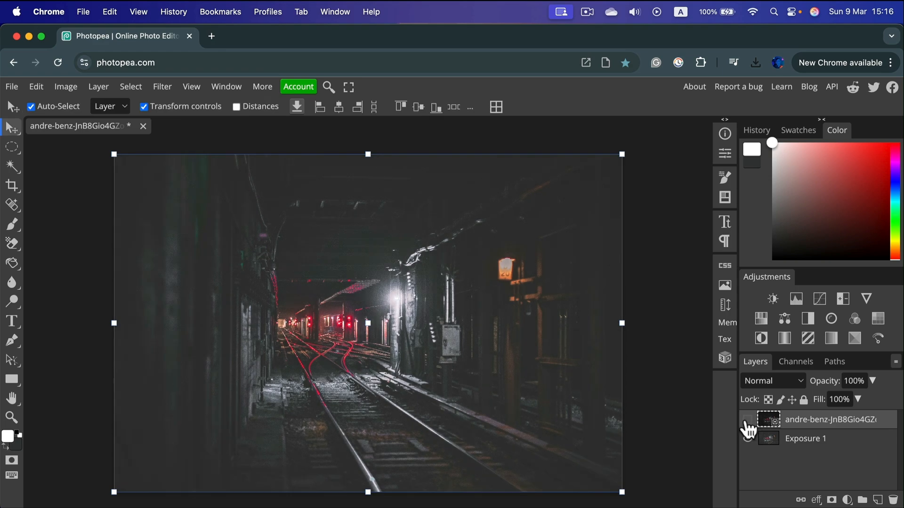
pyautogui.click(748, 421)
pyautogui.click(748, 421)
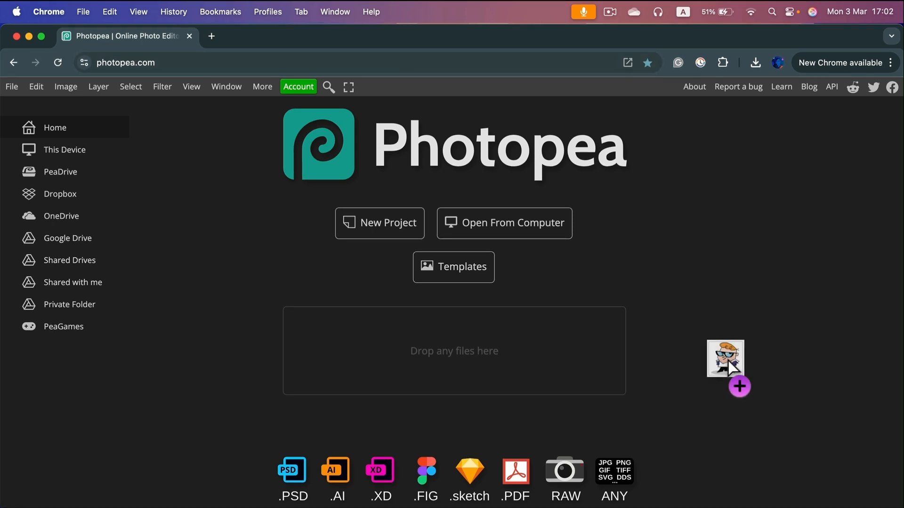
# Open the cartoon image of the boy with glasses and examine the pixelated outlines around his mouth and glasses.
pyautogui.moveTo(728, 360); pyautogui.dragTo(453, 351)
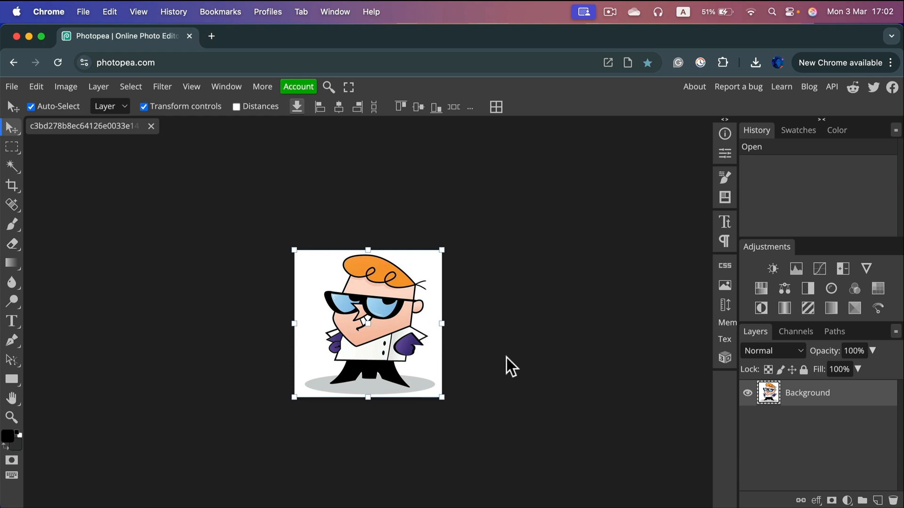
pyautogui.press('super+plus')
pyautogui.press('super+plus')
pyautogui.press('super+plus')
pyautogui.press('super+plus')
pyautogui.press('super+plus')
pyautogui.press('super+plus')
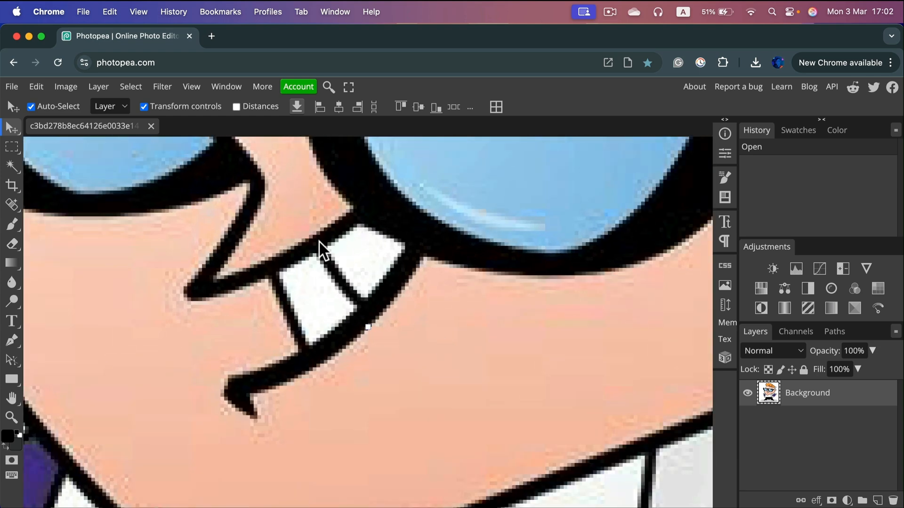
pyautogui.press('super+minus')
pyautogui.press('super+minus')
pyautogui.press('super+minus')
pyautogui.press('super+minus')
pyautogui.press('super+minus')
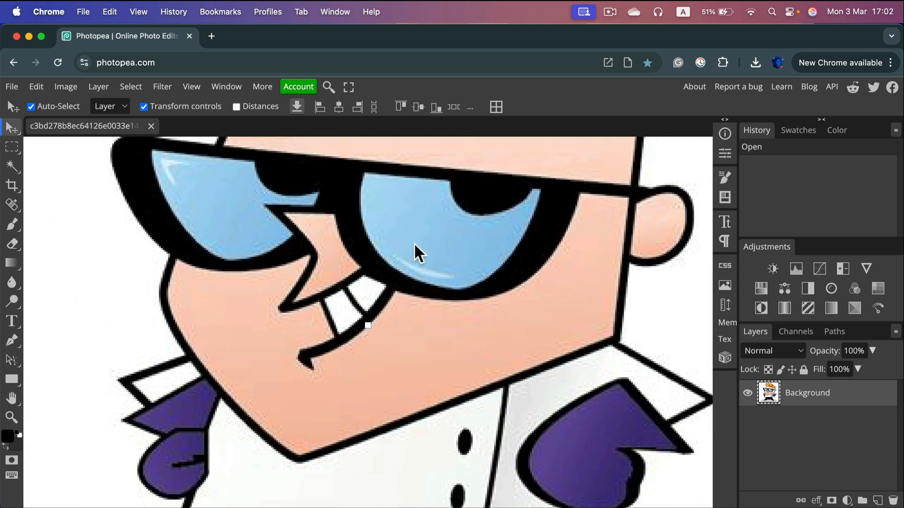
pyautogui.press('super+minus')
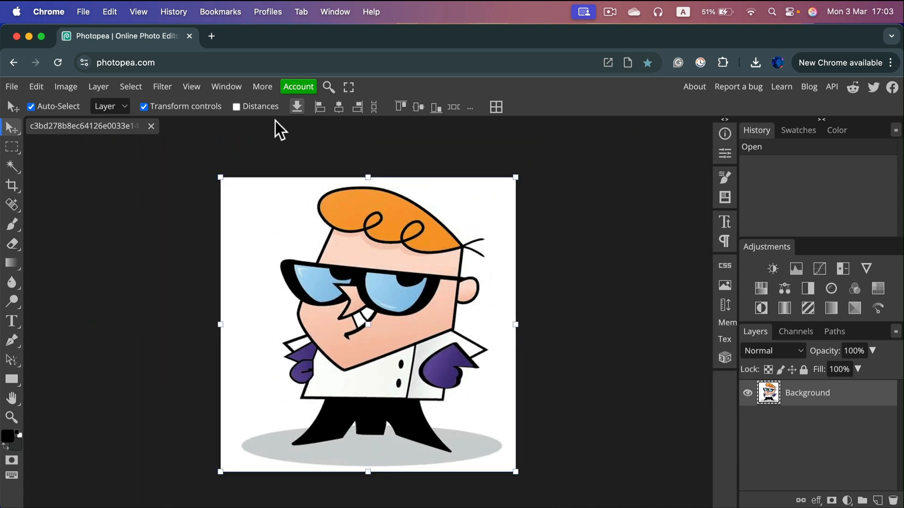
# Vectorize the cartoon bitmap in Cartoon mode with 8 colors, with Reduce noise and Merge colors enabled.
pyautogui.click(67, 84)
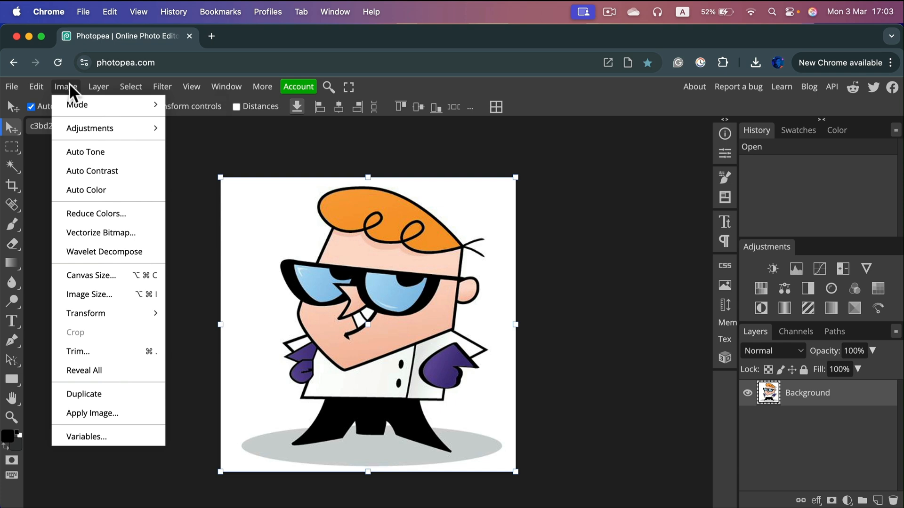
pyautogui.click(91, 233)
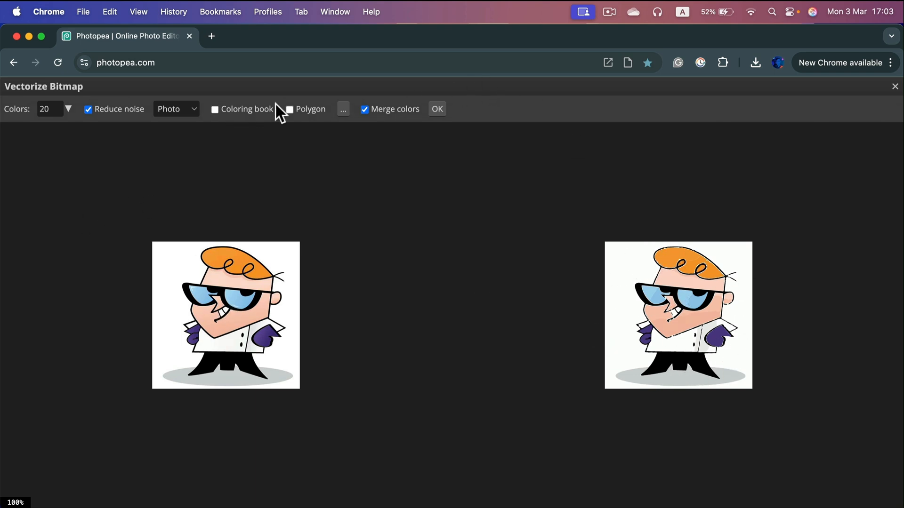
pyautogui.click(193, 109)
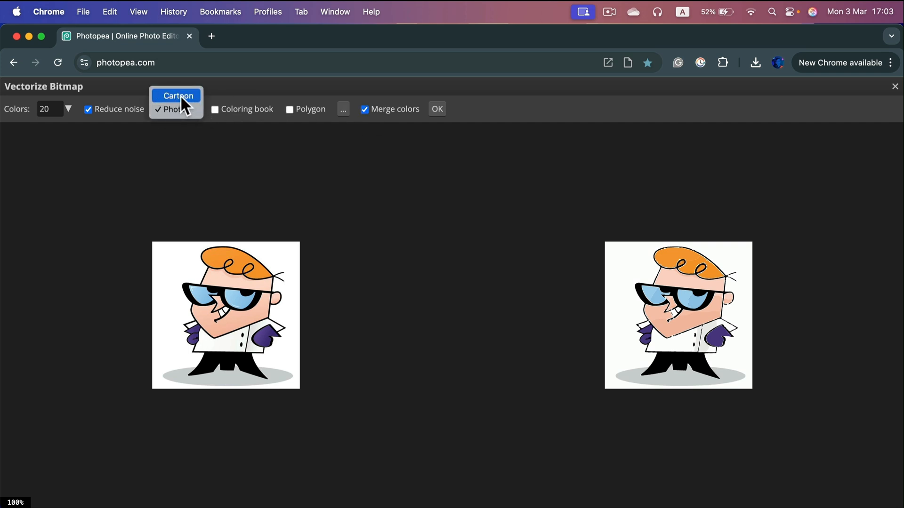
pyautogui.click(180, 95)
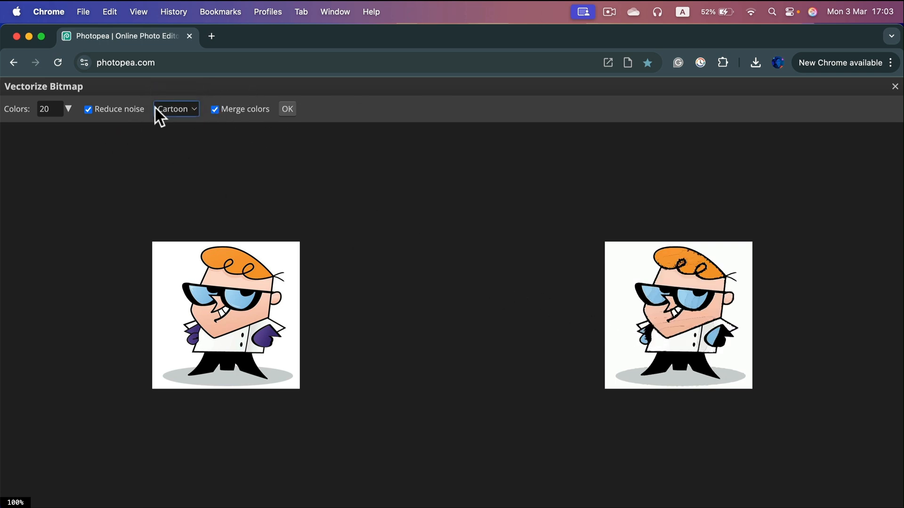
pyautogui.moveTo(150, 84); pyautogui.dragTo(173, 85)
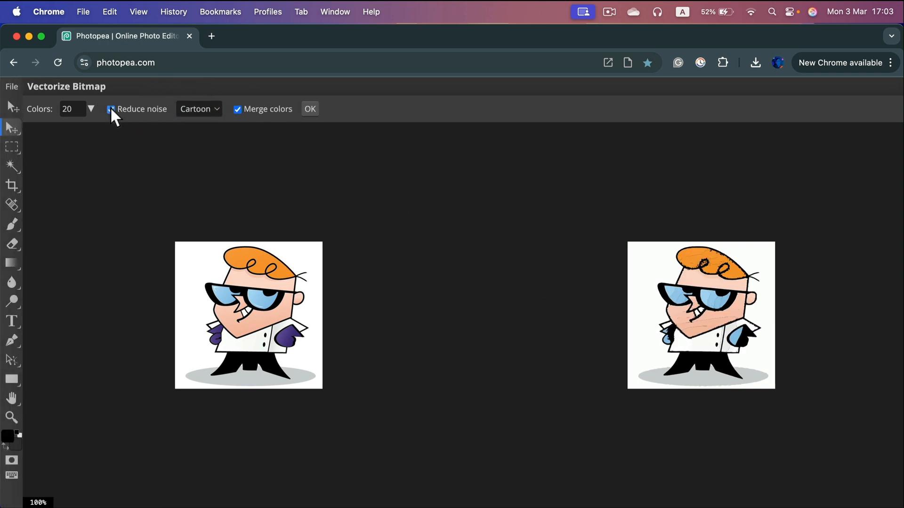
pyautogui.click(112, 110)
pyautogui.click(120, 107)
pyautogui.click(77, 110)
pyautogui.doubleClick(77, 109)
pyautogui.click(341, 180)
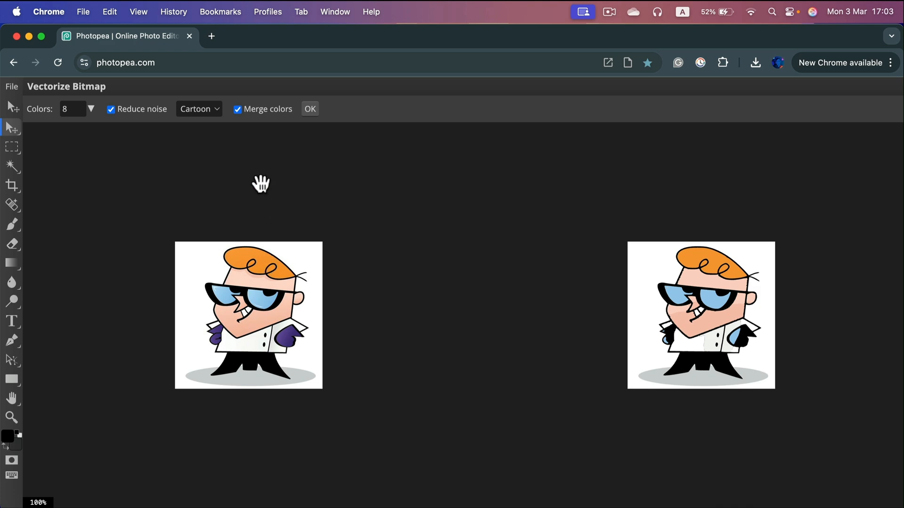
pyautogui.click(308, 109)
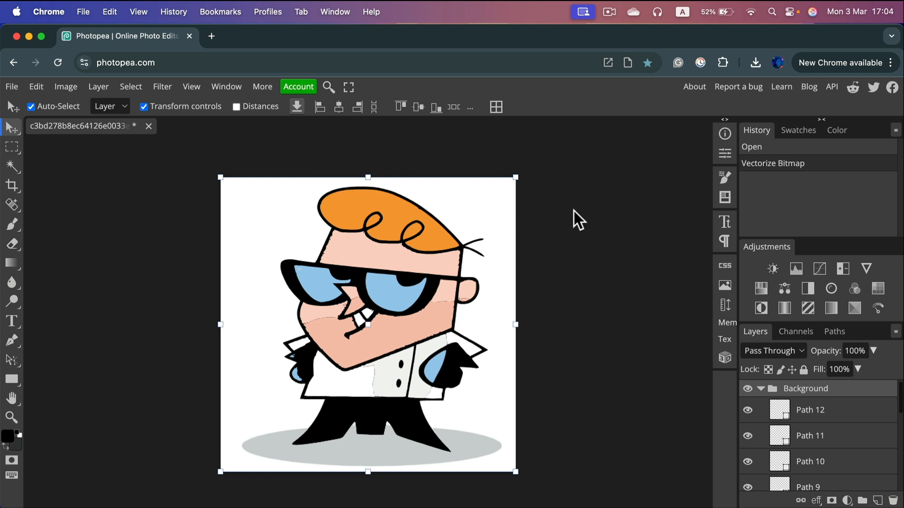
# Try moving the orange hair shape of the vectorized cartoon, and undo the move.
pyautogui.scroll(-3, 575, 230)
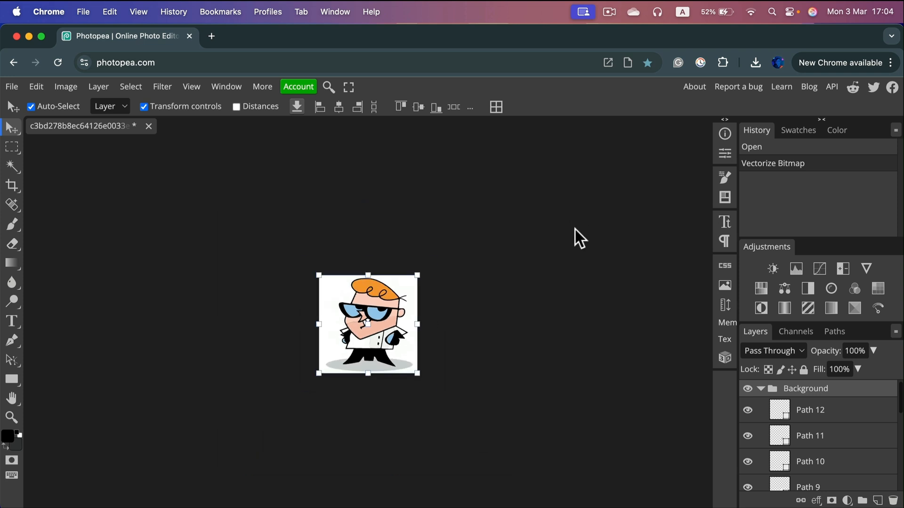
pyautogui.scroll(3, 575, 230)
pyautogui.scroll(1, 574, 229)
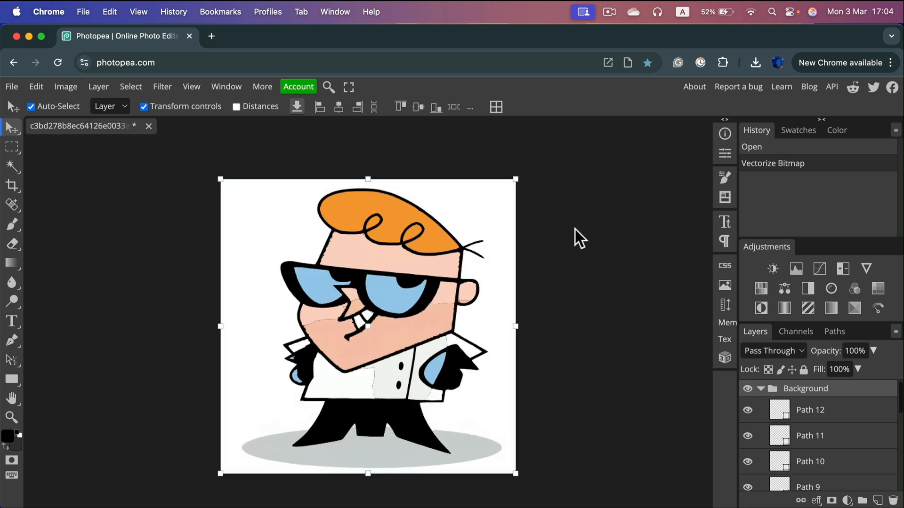
pyautogui.click(847, 414)
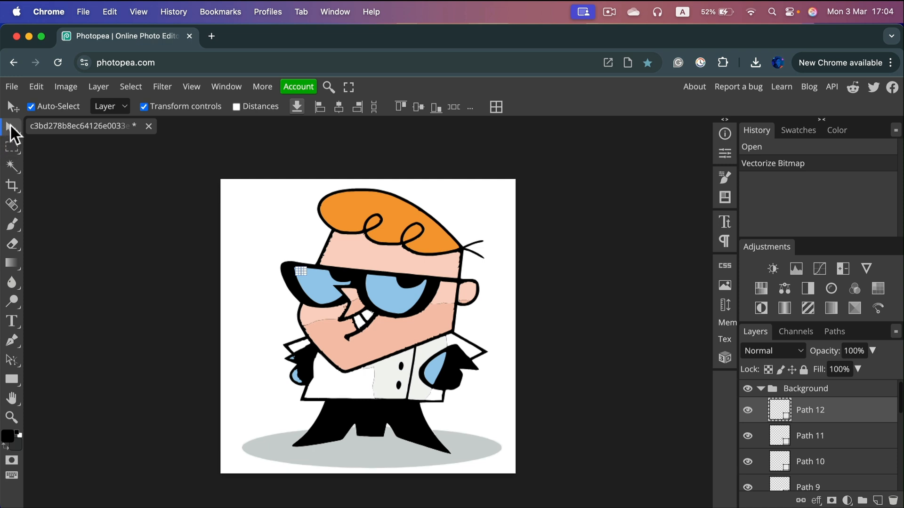
pyautogui.click(155, 215)
pyautogui.moveTo(355, 211); pyautogui.dragTo(381, 216)
pyautogui.press('super+z')
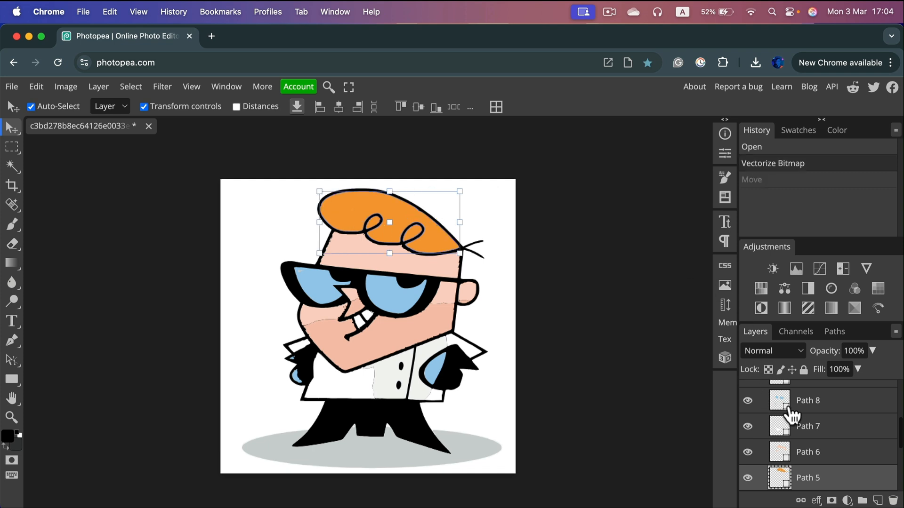
# Recolor the cartoon boy's orange hair shape to bright green, hex 71f737.
pyautogui.doubleClick(781, 477)
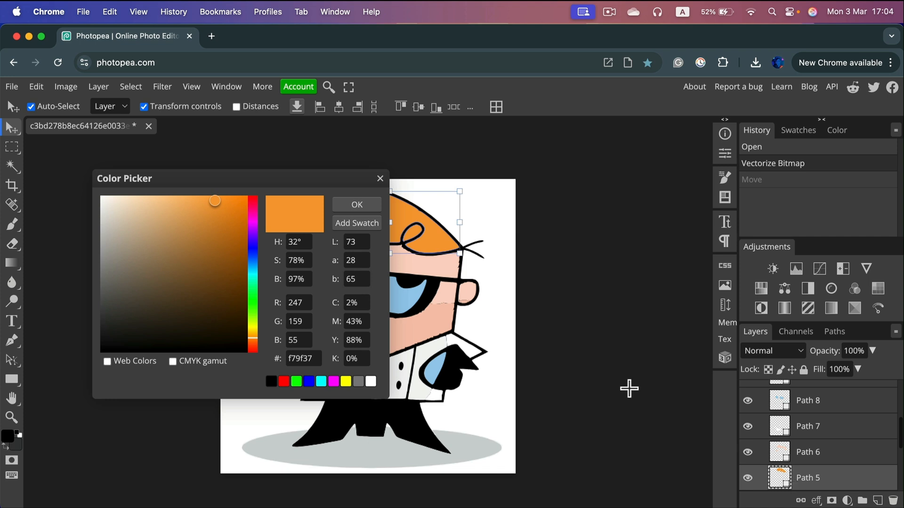
pyautogui.moveTo(307, 177); pyautogui.dragTo(202, 152)
pyautogui.click(148, 282)
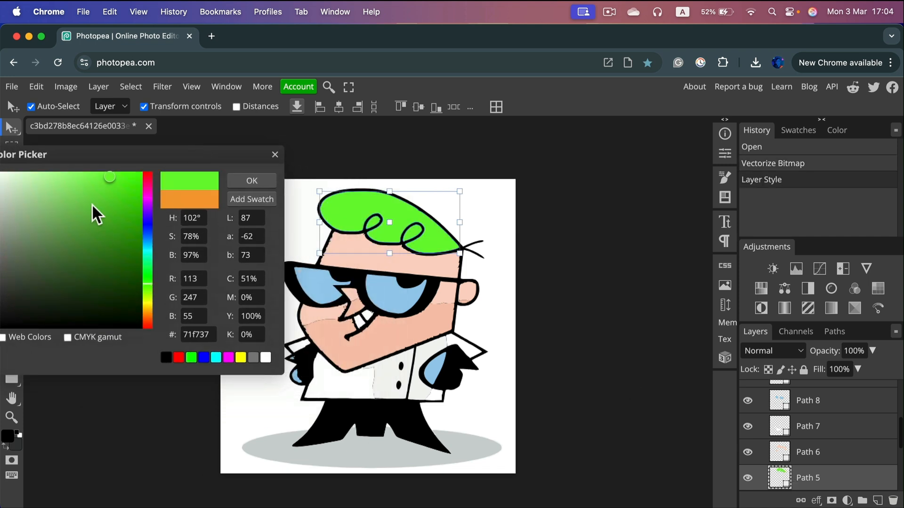
pyautogui.click(269, 181)
# Try moving the blue lens shapes and the white coat shape out of place, undoing each move.
pyautogui.click(440, 361)
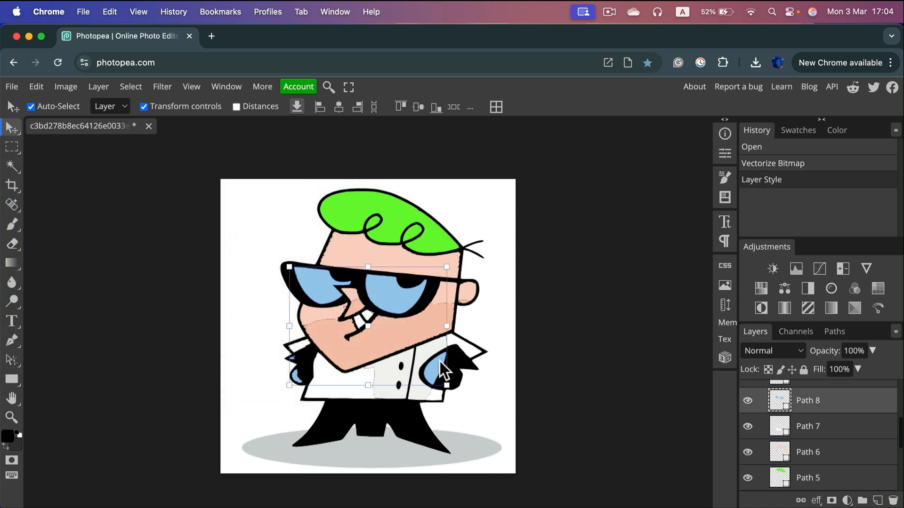
pyautogui.hotkey('ctrl', 't')
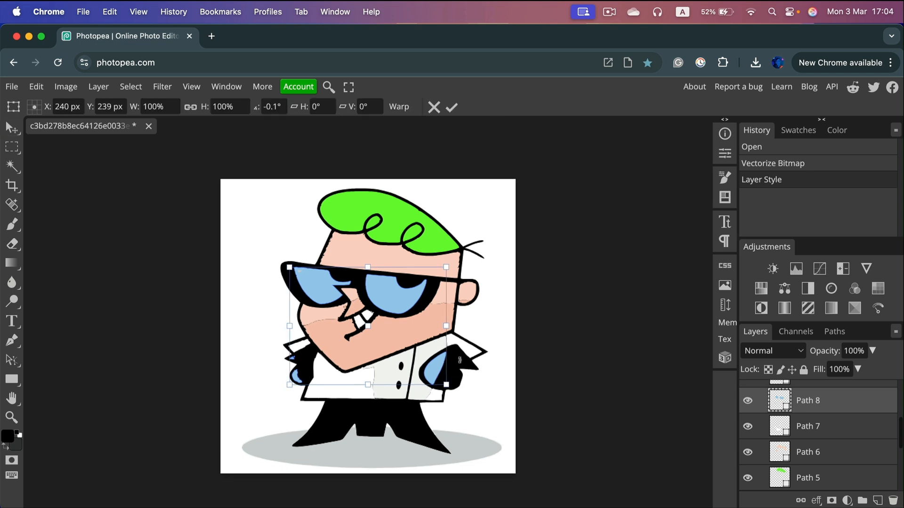
pyautogui.press('Return')
pyautogui.moveTo(434, 367); pyautogui.dragTo(482, 328)
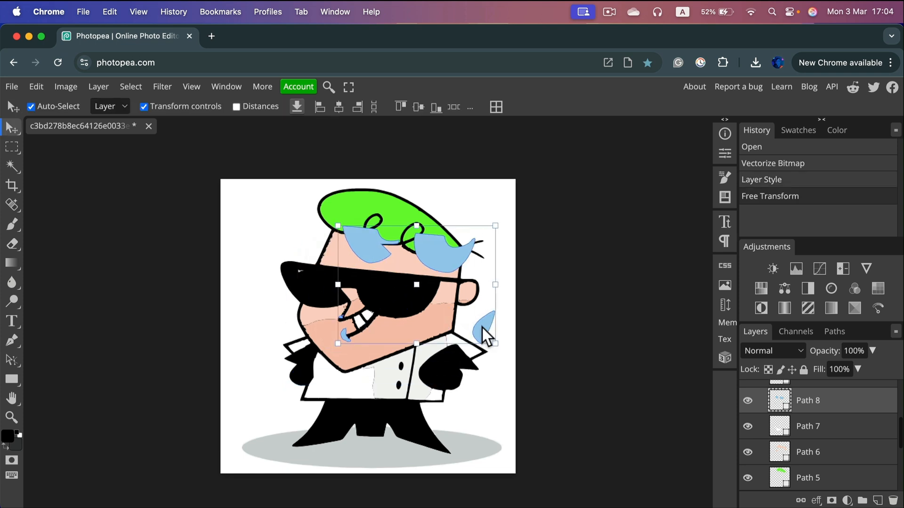
pyautogui.hotkey('ctrl', 'z')
pyautogui.click(637, 269)
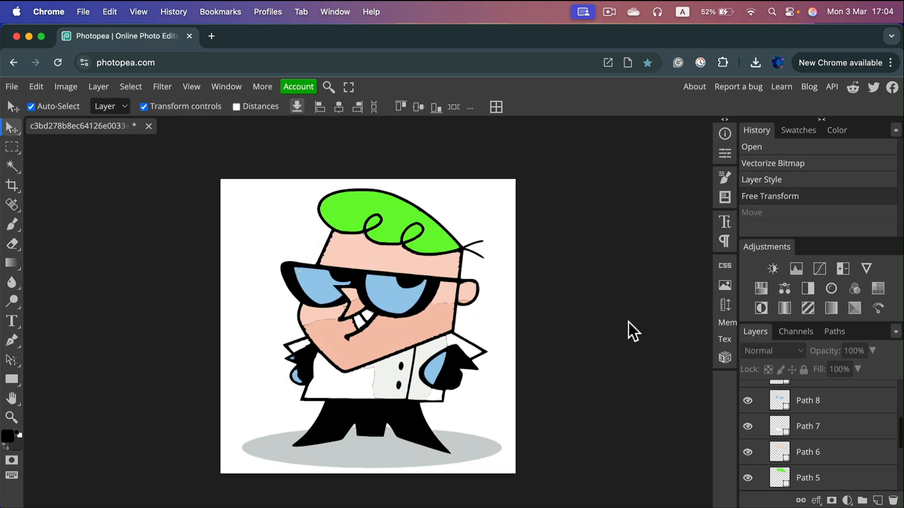
pyautogui.moveTo(368, 380); pyautogui.dragTo(461, 316)
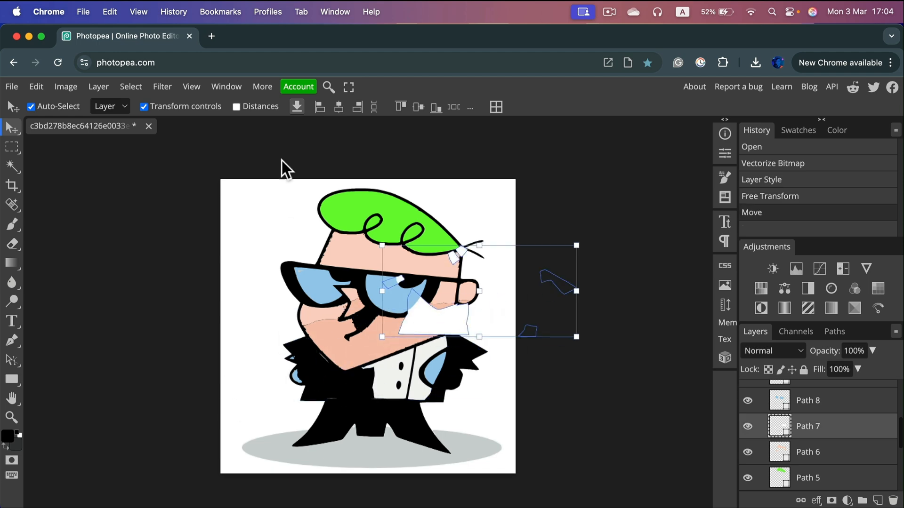
pyautogui.hotkey('ctrl', 'z')
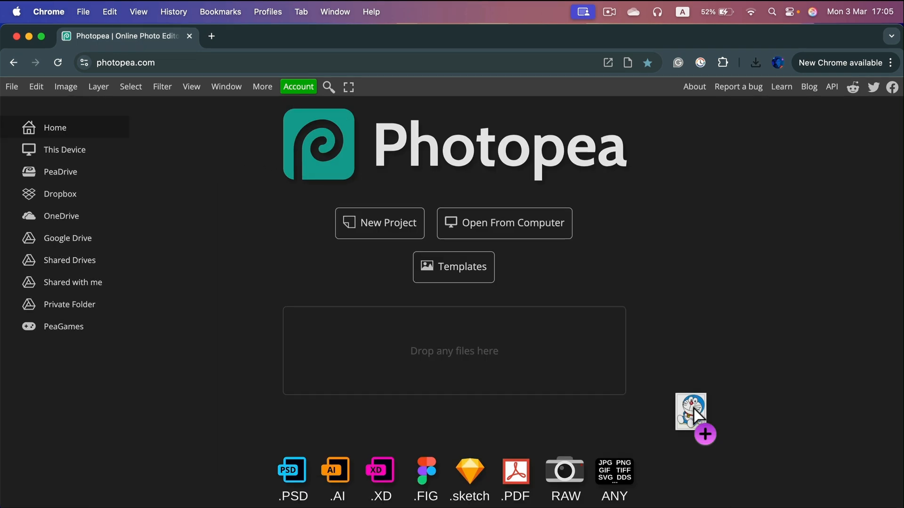
# Open the image Doraemon_character.png from the computer.
pyautogui.moveTo(693, 408); pyautogui.dragTo(453, 344)
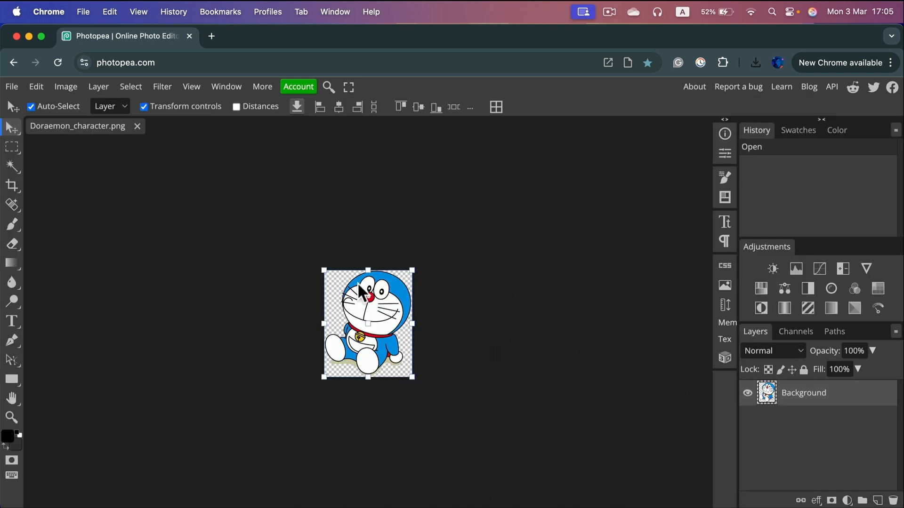
# Vectorize the Doraemon bitmap using 20 colors, the Cartoon preset and merged colors.
pyautogui.click(65, 84)
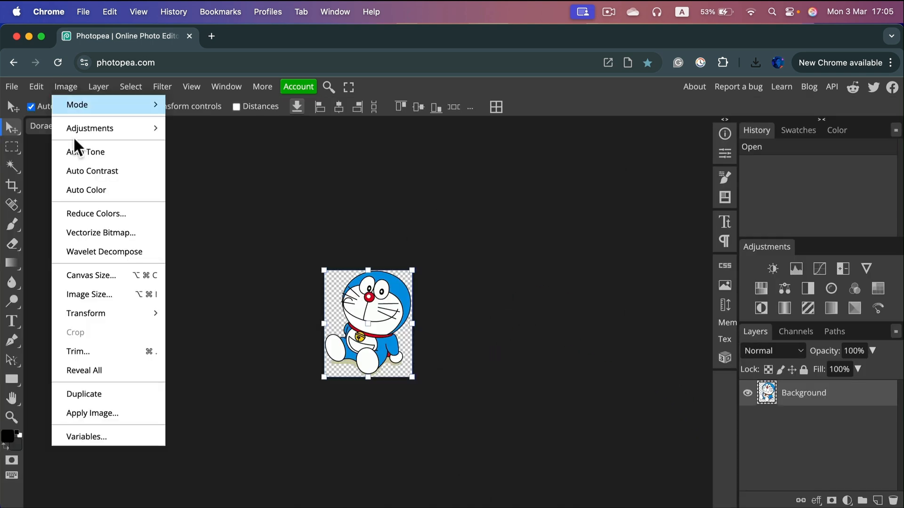
pyautogui.click(78, 235)
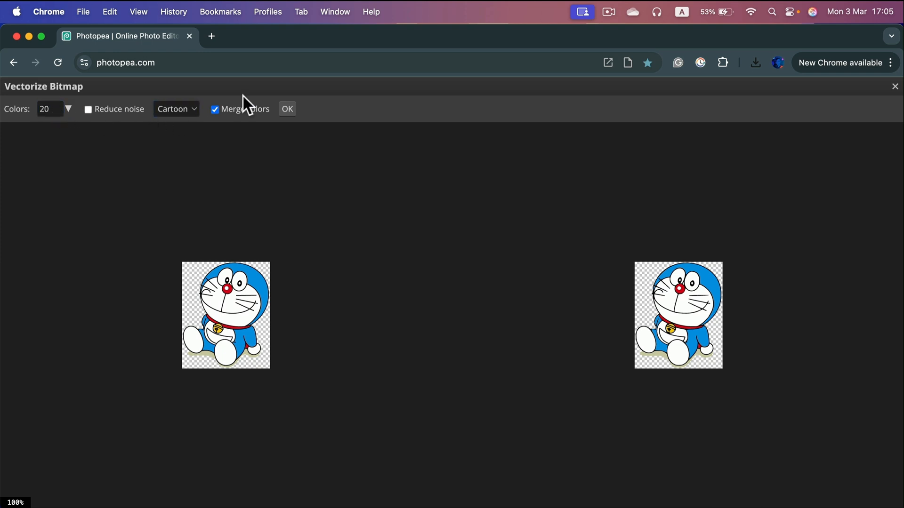
pyautogui.click(288, 110)
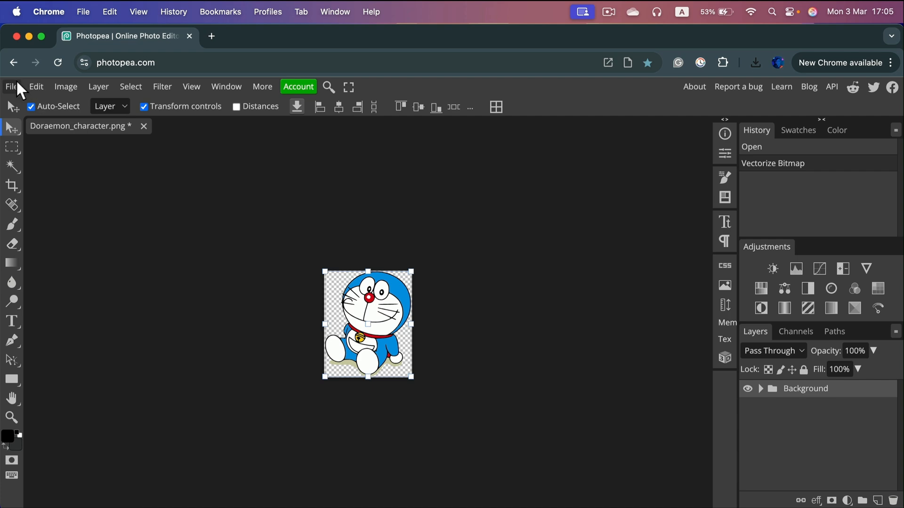
# Export the vectorized Doraemon as an SVG at 286 by 348 px with raster graphics excluded.
pyautogui.click(18, 84)
pyautogui.moveTo(33, 268)
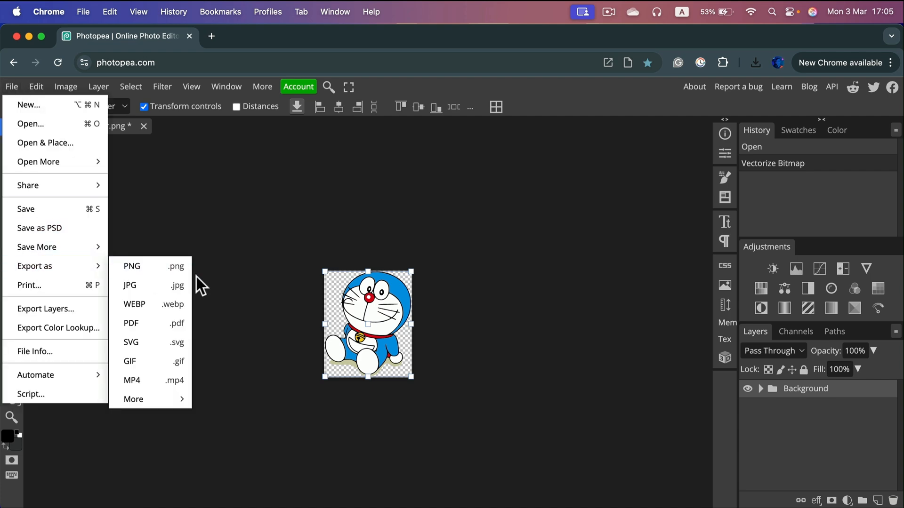
pyautogui.click(178, 342)
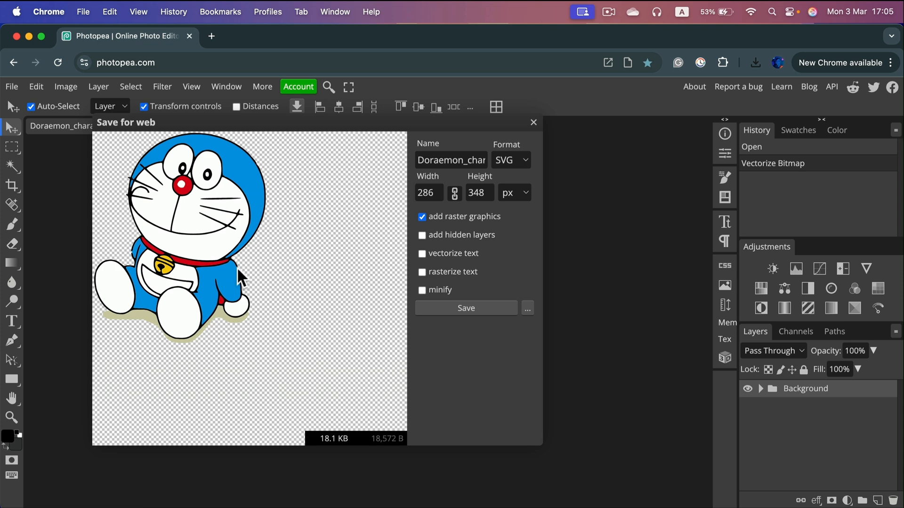
pyautogui.click(421, 217)
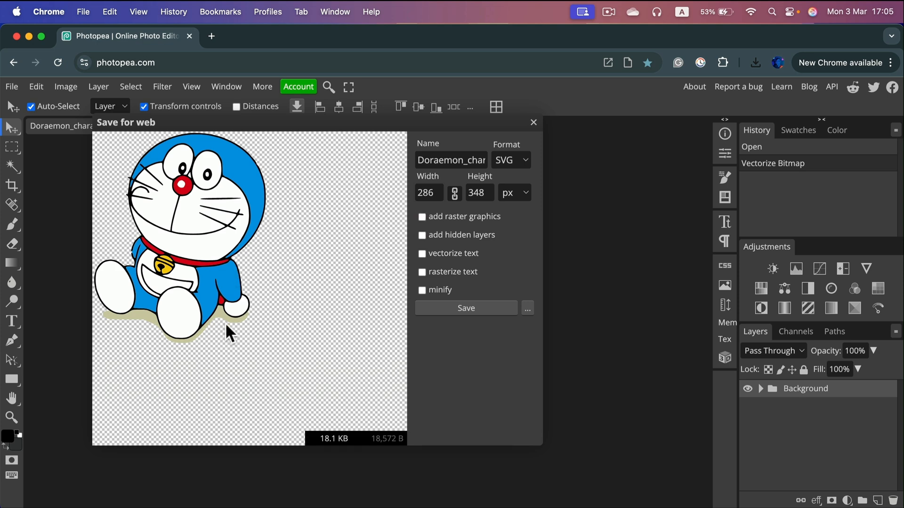
pyautogui.click(486, 310)
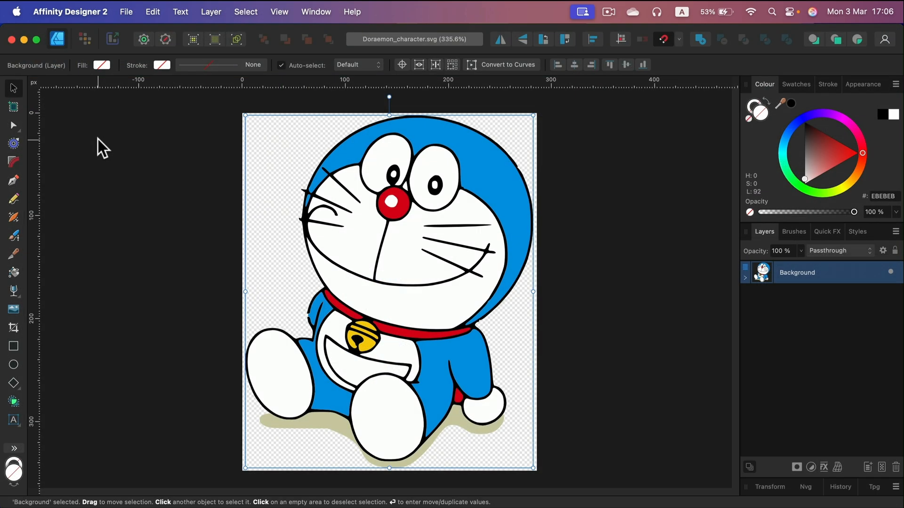
# In Affinity Designer, expand the Background group of Doraemon_character.svg and examine its vector paths and edge sharpness up close.
pyautogui.click(744, 280)
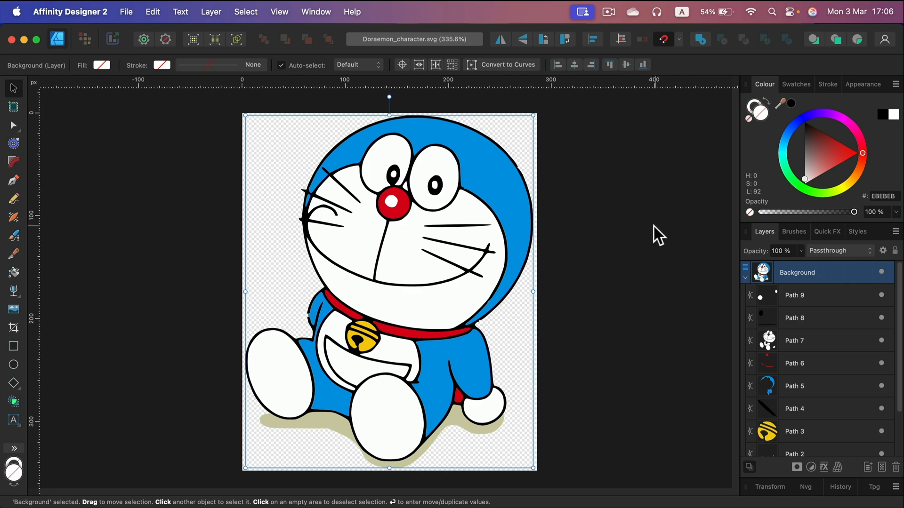
pyautogui.press('super+equal')
pyautogui.press('super+equal')
pyautogui.press('super+equal')
pyautogui.press('super+equal')
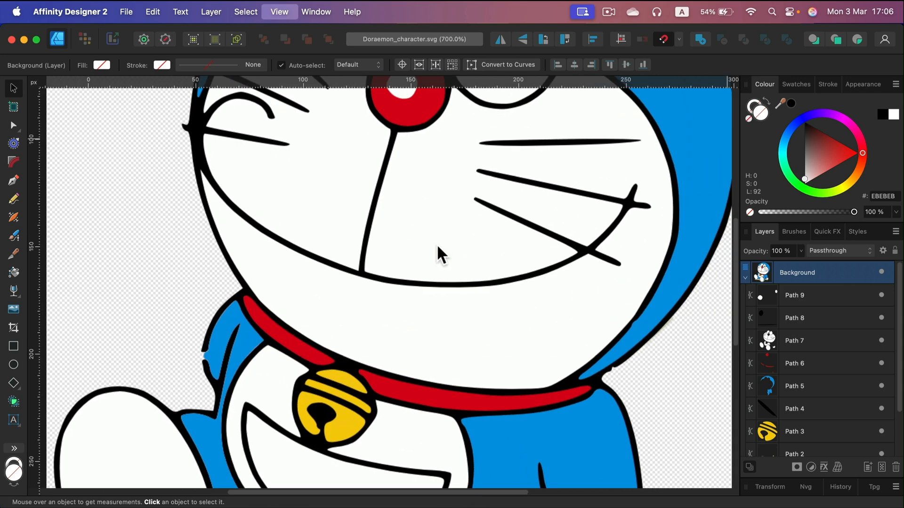
pyautogui.press('super+equal')
pyautogui.press('super+equal')
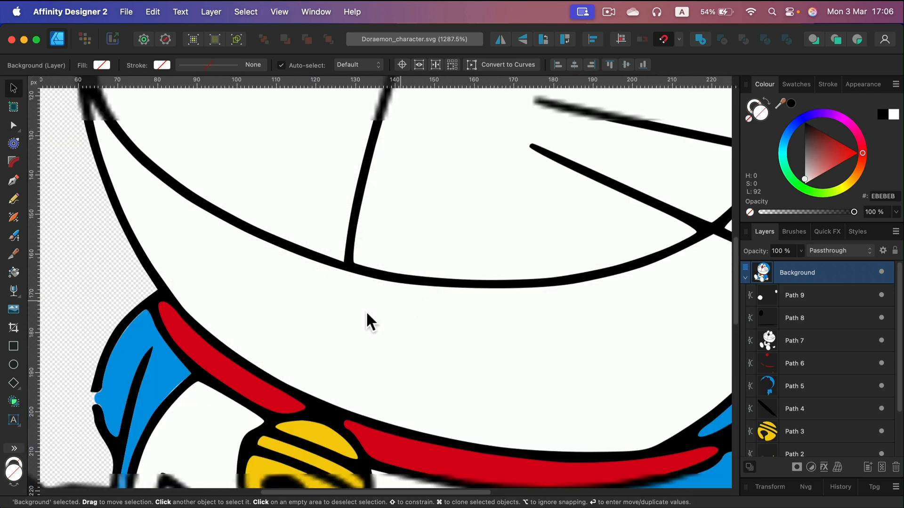
pyautogui.scroll(-15, 296, 369)
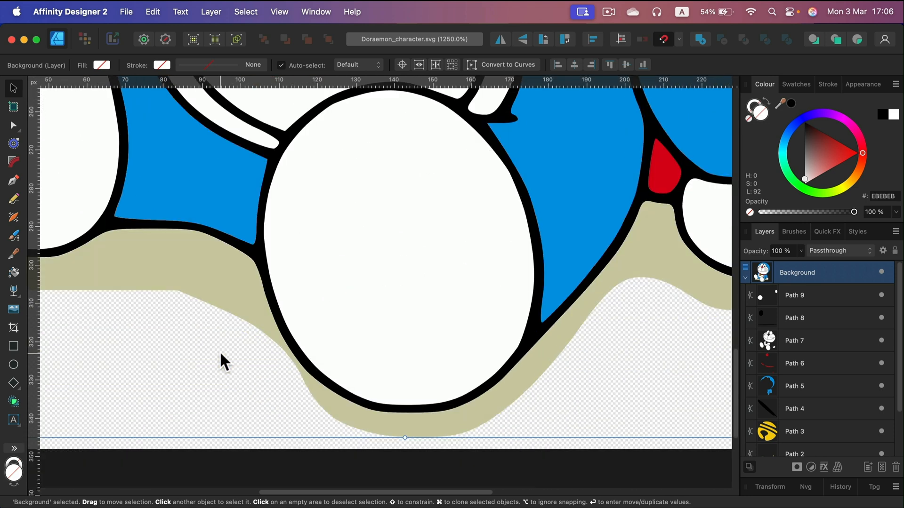
pyautogui.press('super+0')
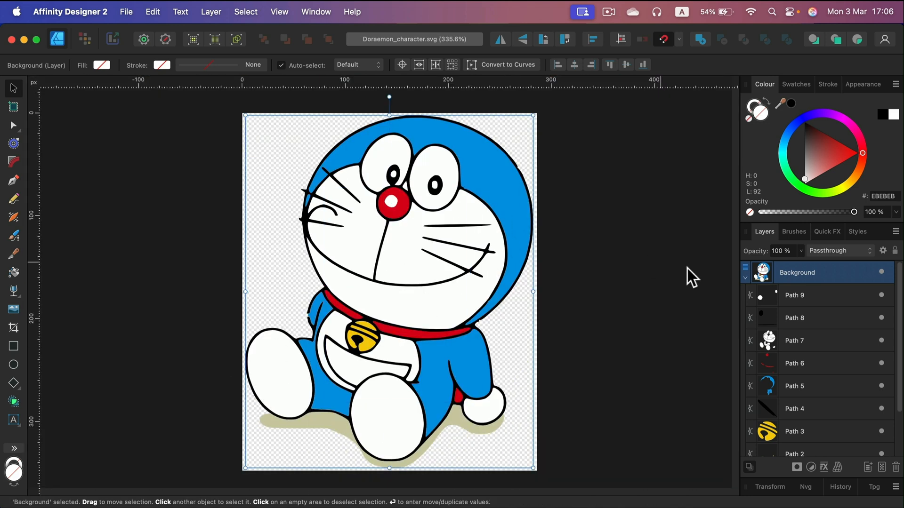
# Select the blue body path, and pick a new fill hue for the red nose and collar path.
pyautogui.click(832, 387)
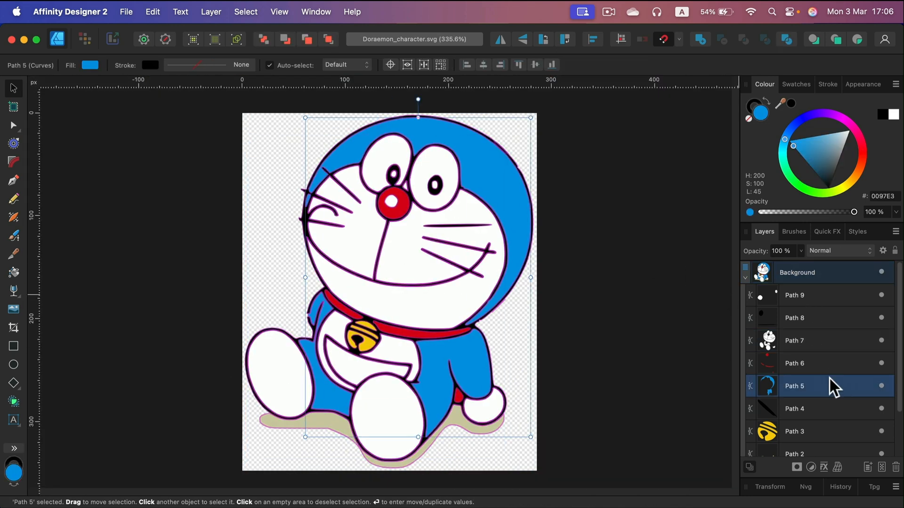
pyautogui.click(829, 368)
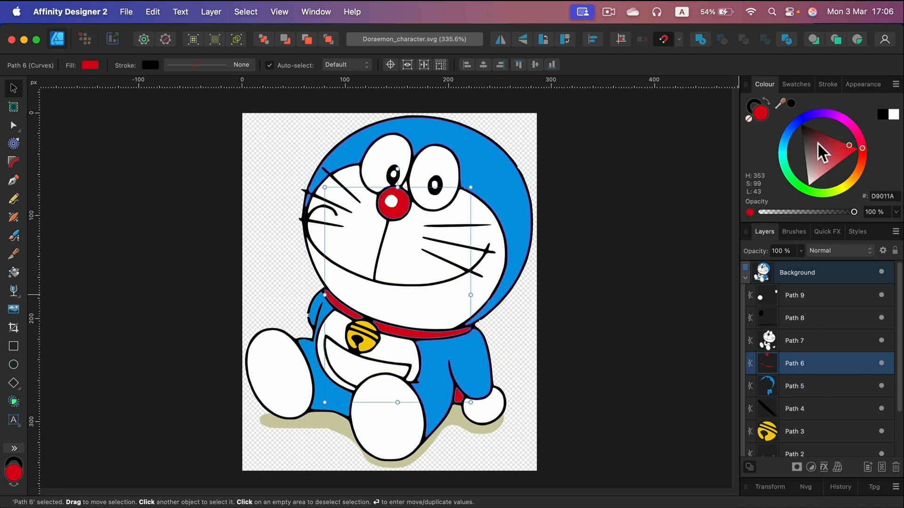
pyautogui.click(850, 185)
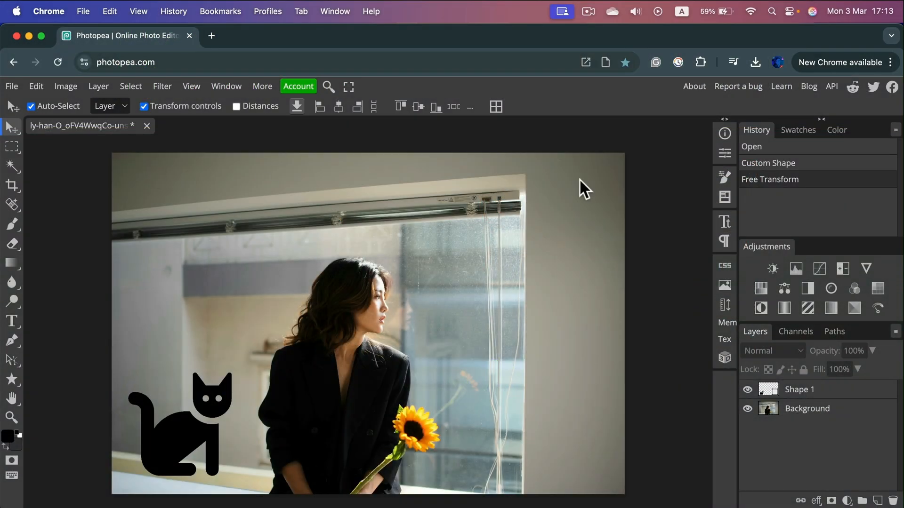
# In Photopea, try flipping the whole image with the cat shape horizontally and vertically, and undo both flips.
pyautogui.click(67, 88)
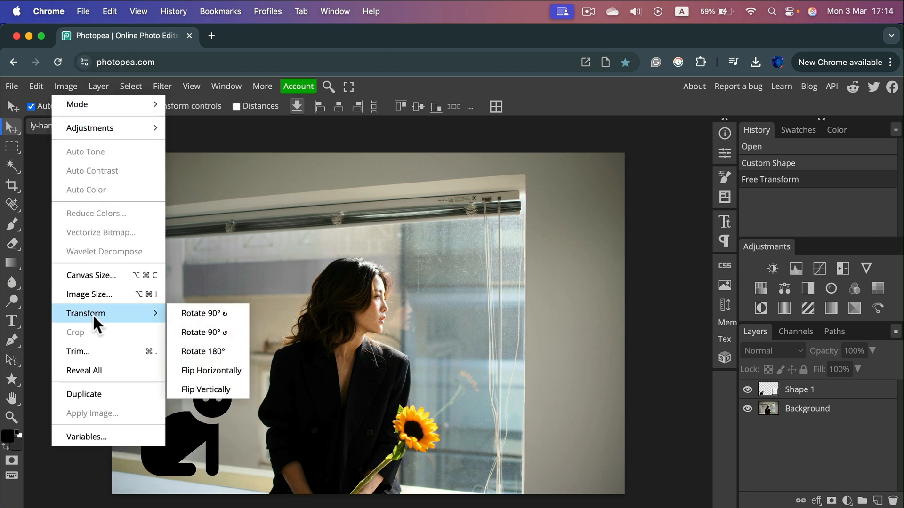
pyautogui.click(206, 375)
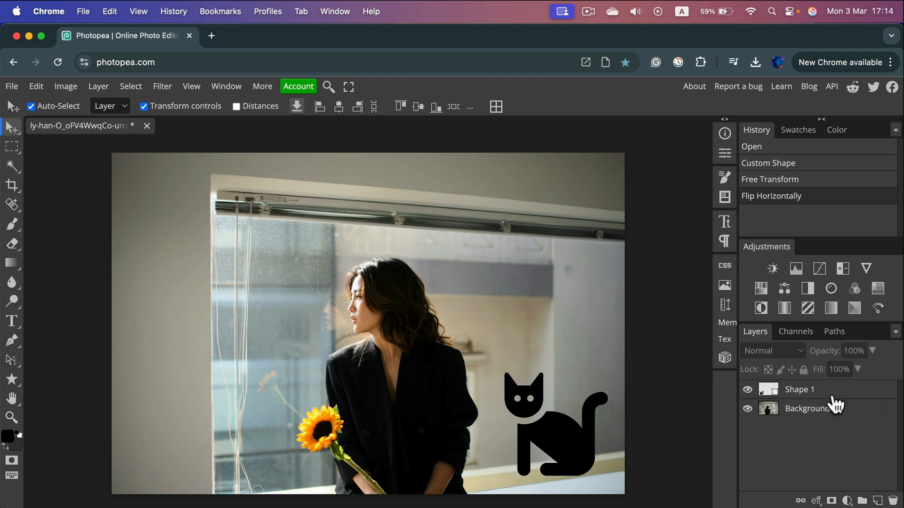
pyautogui.click(75, 87)
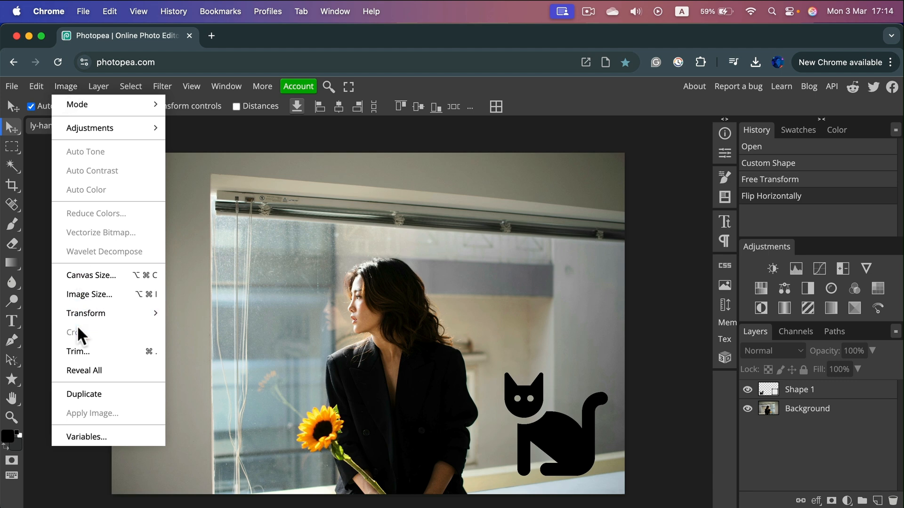
pyautogui.moveTo(87, 315)
pyautogui.click(227, 393)
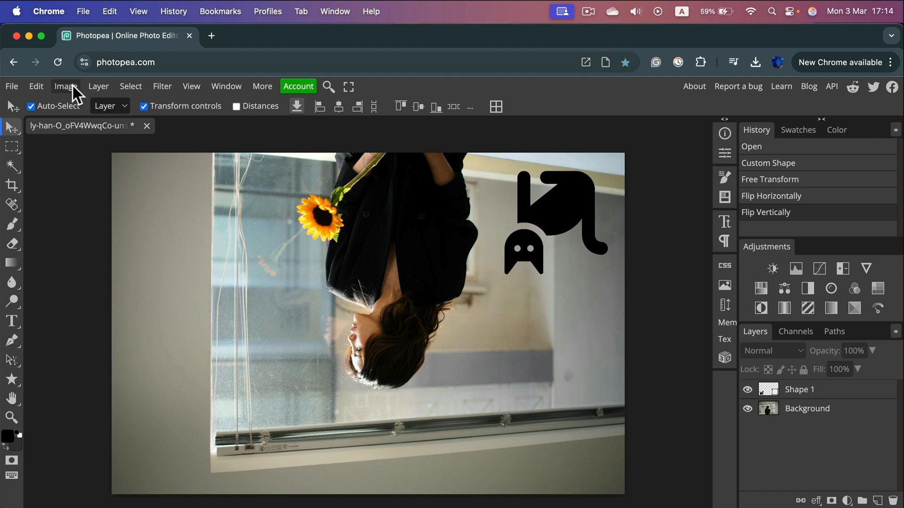
pyautogui.press('super+z')
pyautogui.press('super+z')
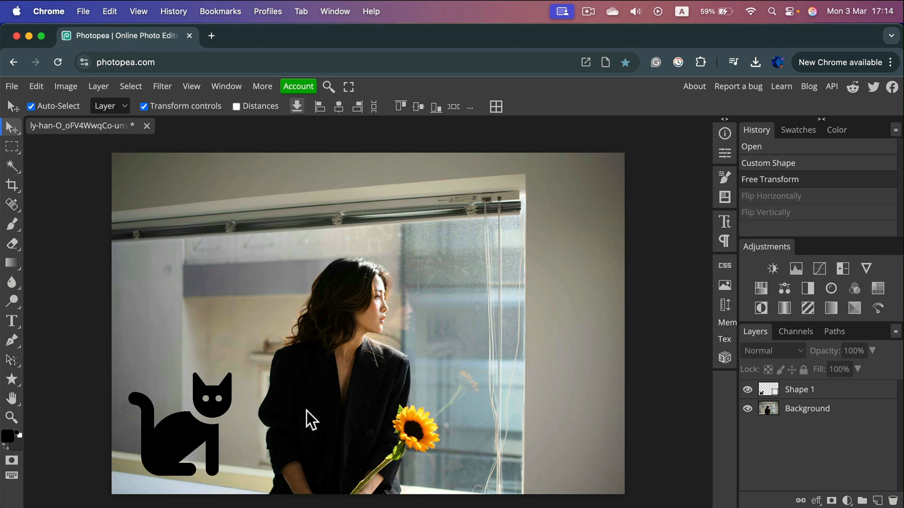
# Flip only the cat shape layer horizontally and vertically, leaving the photo out of the transform.
pyautogui.click(839, 395)
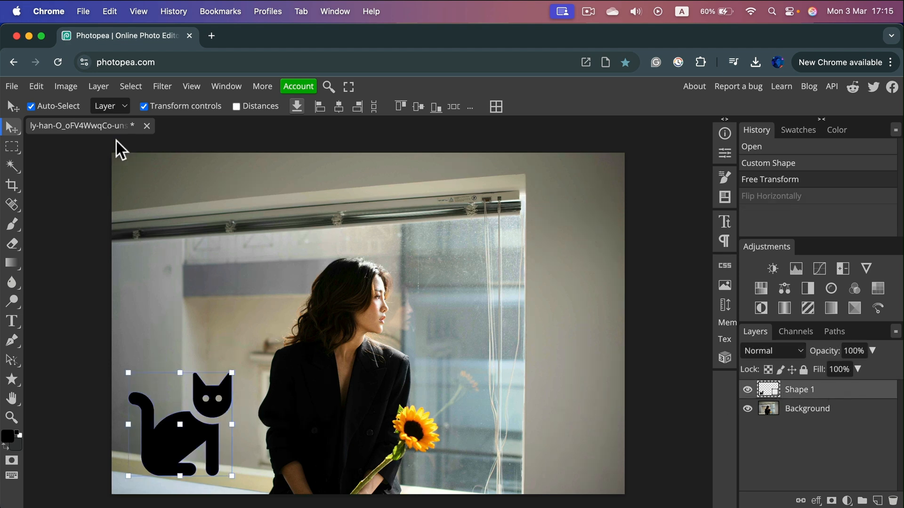
pyautogui.click(69, 87)
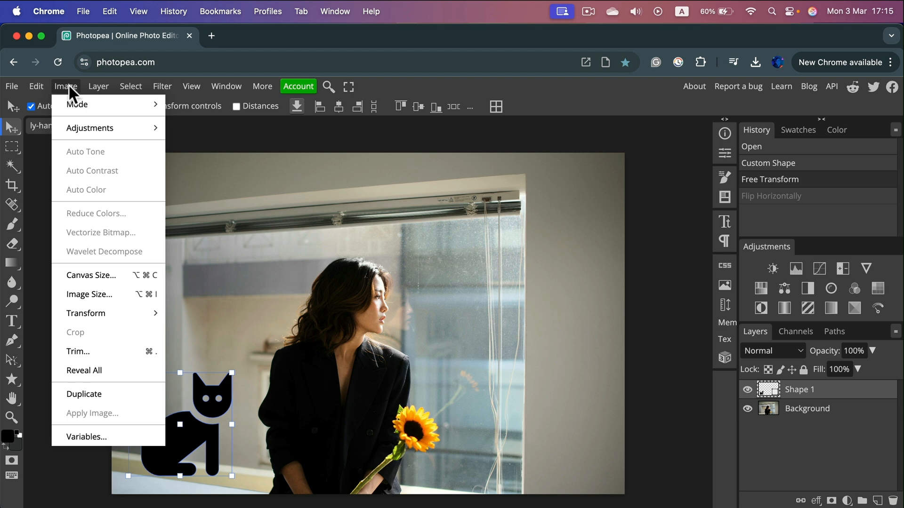
pyautogui.moveTo(40, 78)
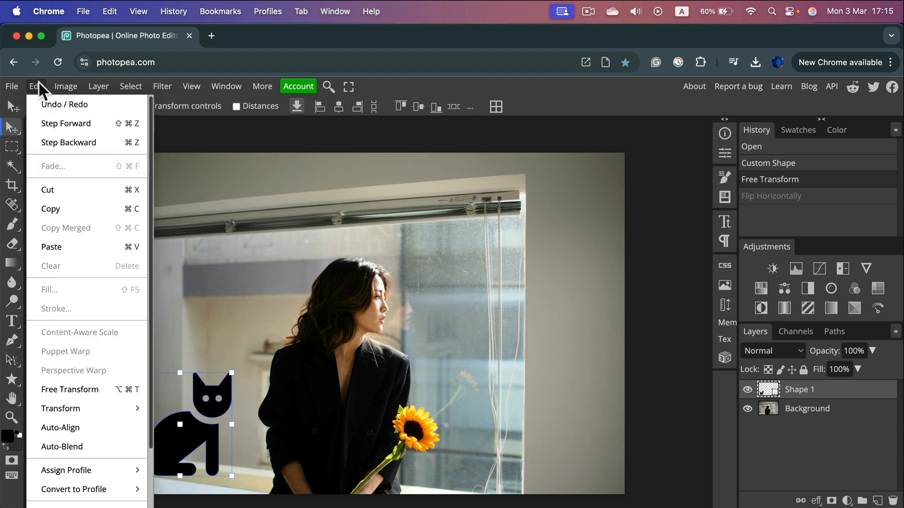
pyautogui.moveTo(85, 414)
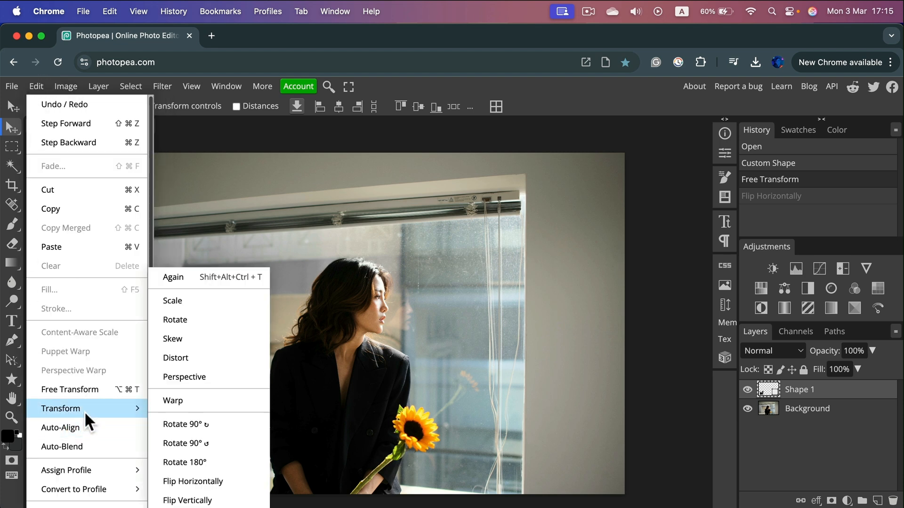
pyautogui.click(210, 481)
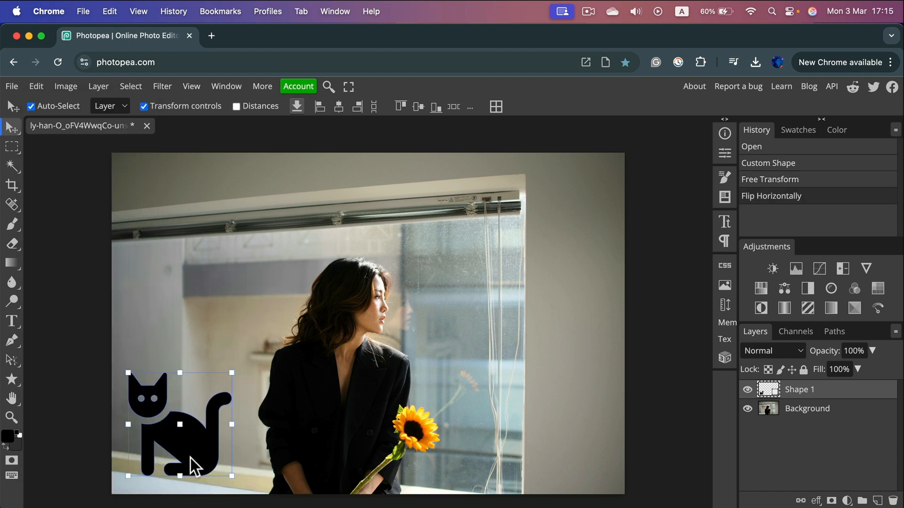
pyautogui.click(41, 86)
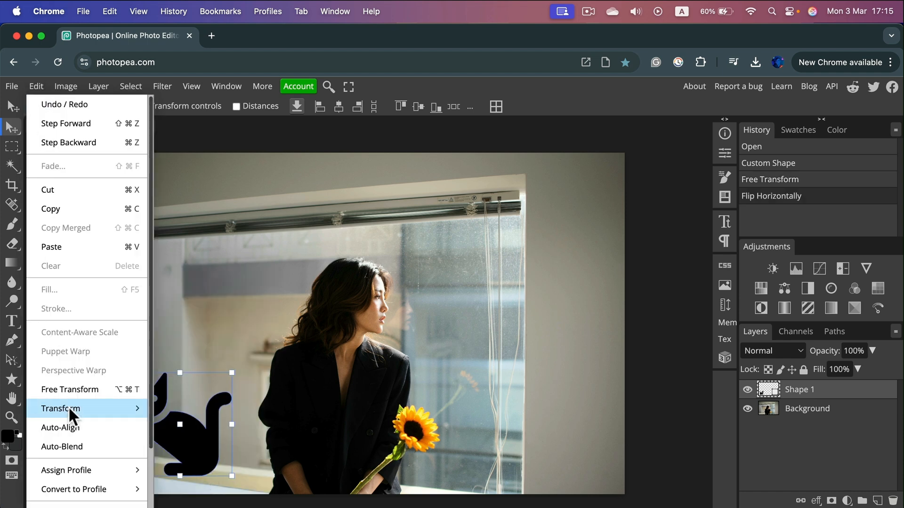
pyautogui.moveTo(70, 406)
pyautogui.click(216, 500)
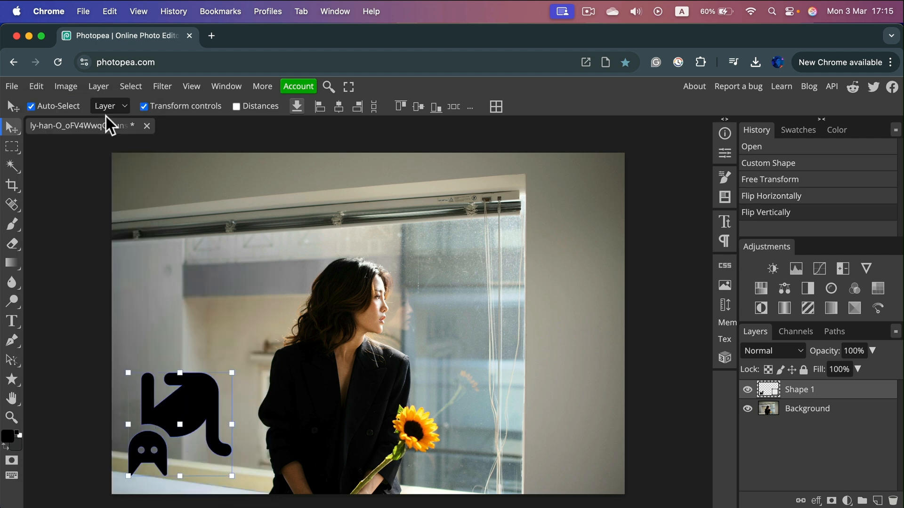
# Flip the whole image, both photo and cat shape, horizontally.
pyautogui.click(64, 86)
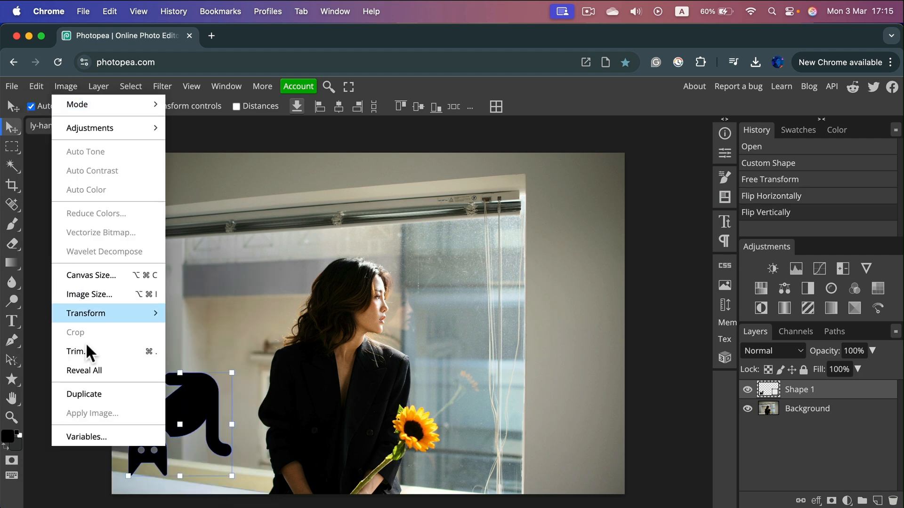
pyautogui.moveTo(109, 313)
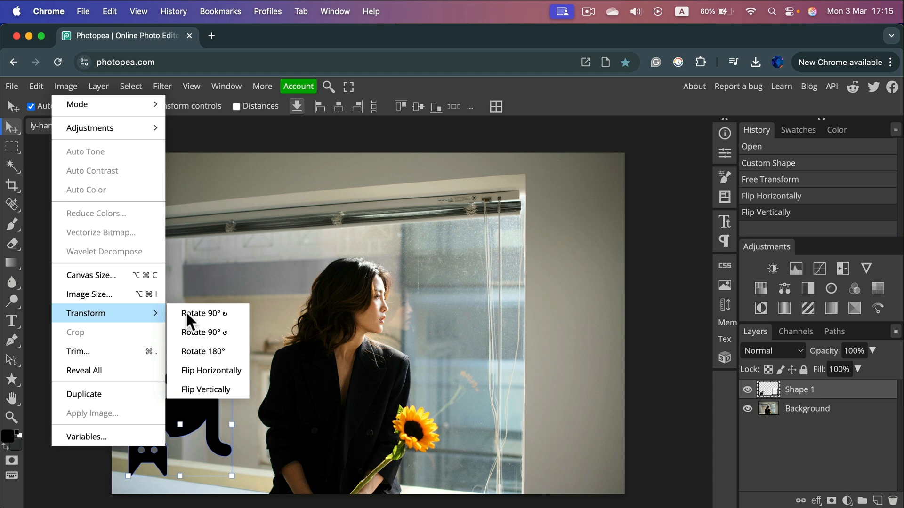
pyautogui.click(218, 370)
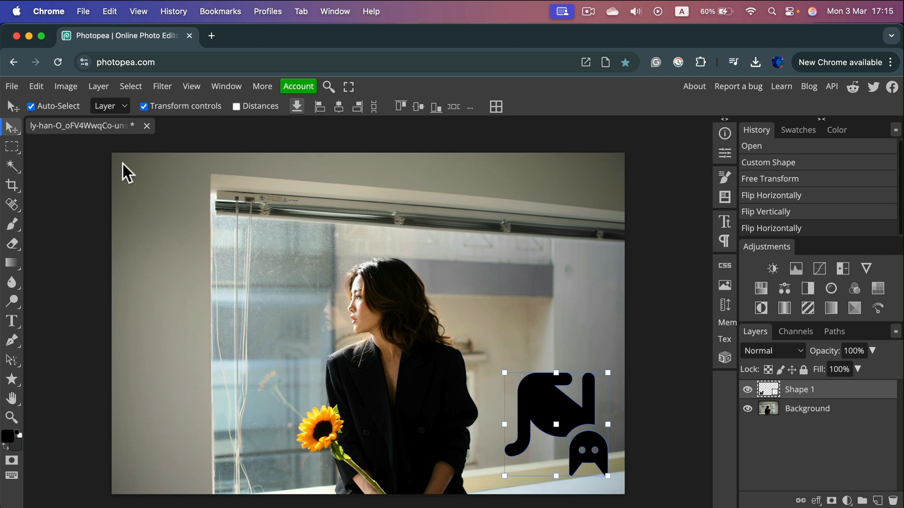
pyautogui.click(73, 86)
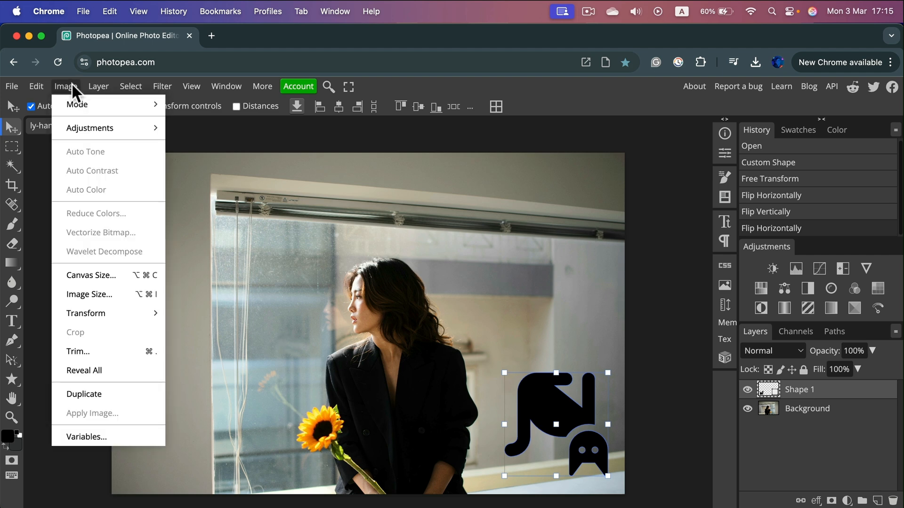
pyautogui.moveTo(113, 315)
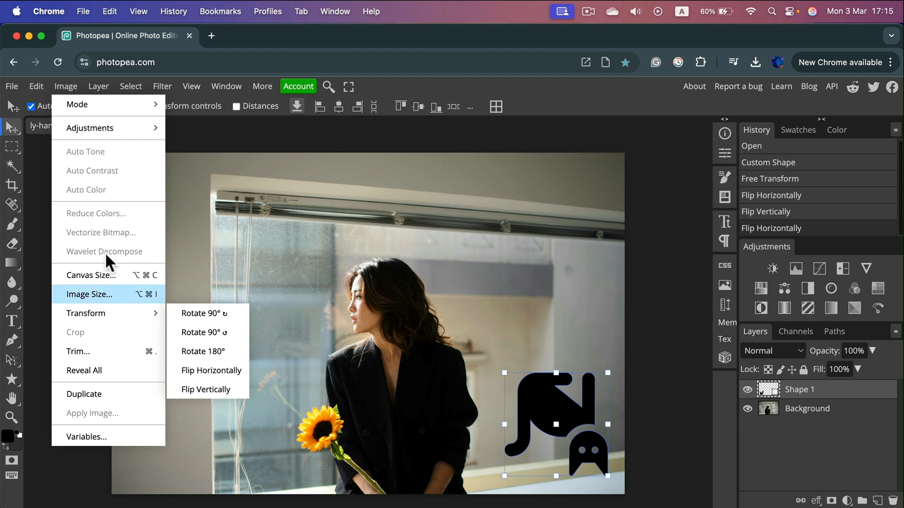
pyautogui.moveTo(37, 86)
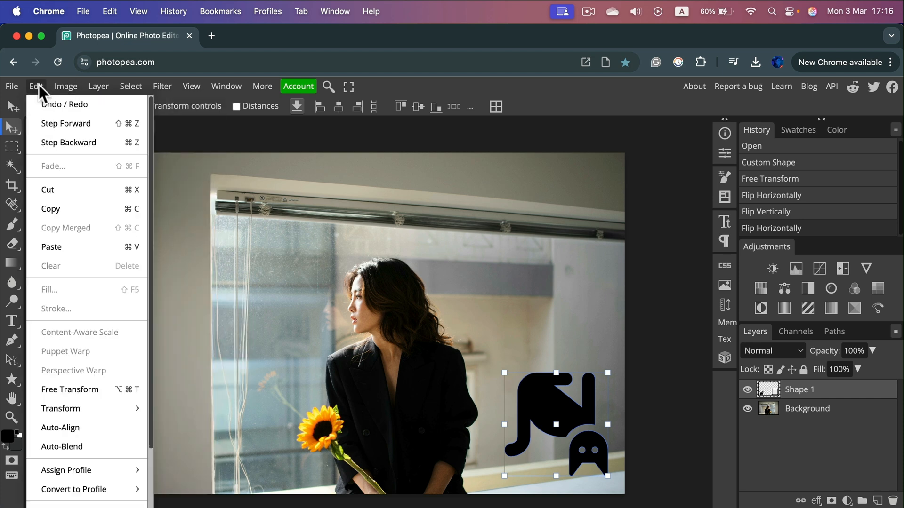
pyautogui.moveTo(48, 404)
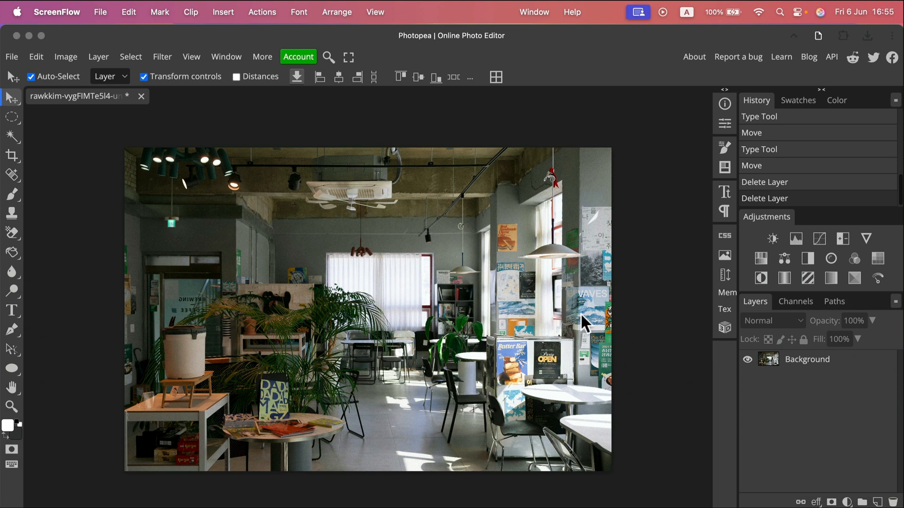
# Open the green-screen portrait photo of the orange-haired woman as a separate document beside the café photo.
pyautogui.moveTo(580, 312); pyautogui.dragTo(561, 92)
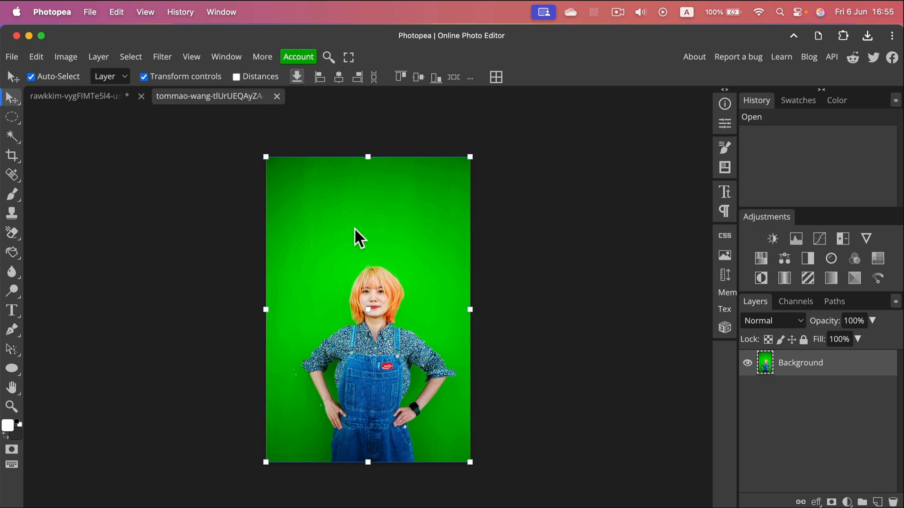
# Bring the green-screen portrait into the café document as a smart object layer and place it above the Background layer.
pyautogui.moveTo(272, 97); pyautogui.dragTo(370, 271)
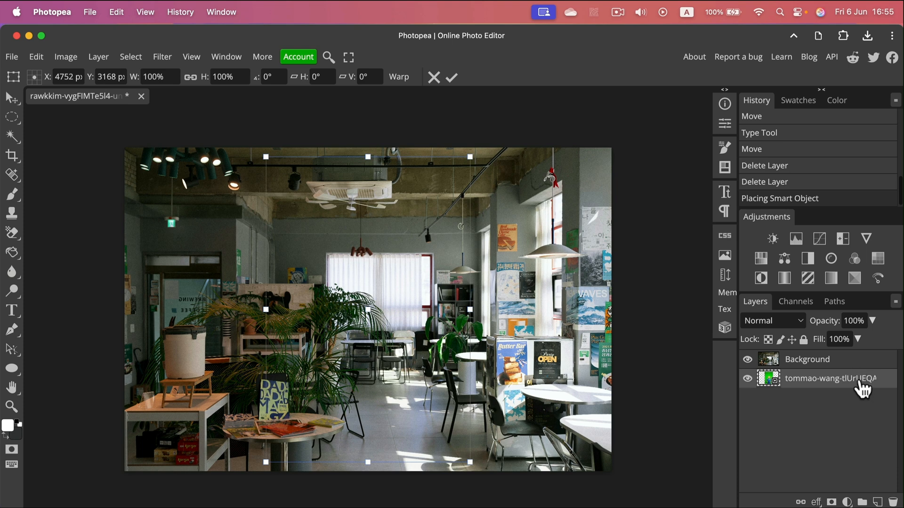
pyautogui.click(454, 76)
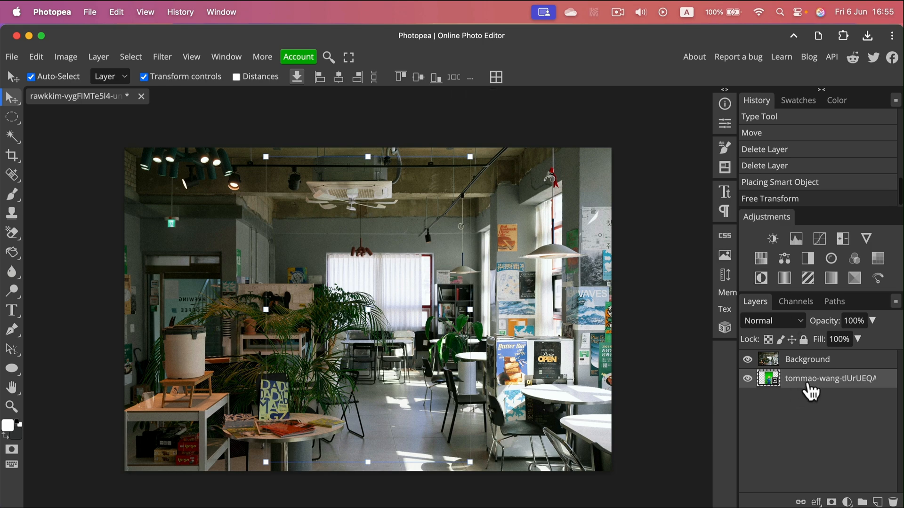
pyautogui.moveTo(807, 384); pyautogui.dragTo(816, 355)
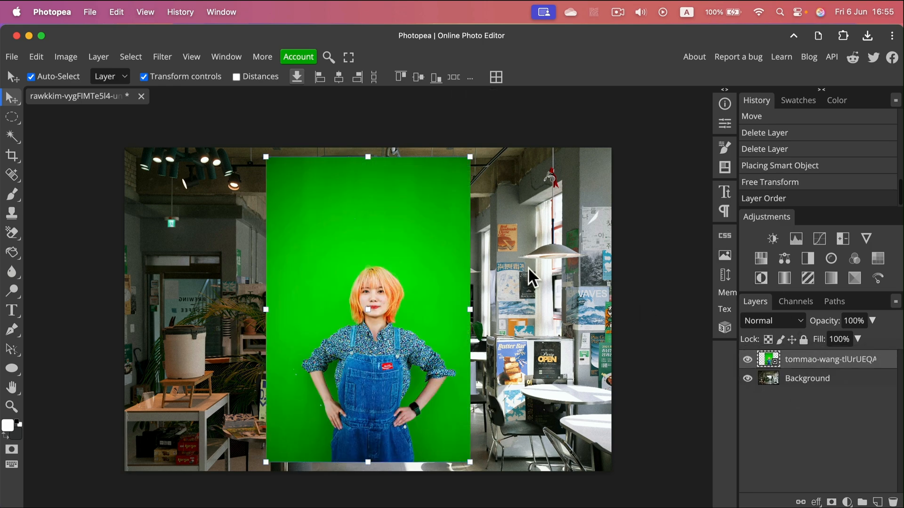
# Enlarge the green-screen portrait to about 140%, position it near the middle of the café photo, and rasterize its layer.
pyautogui.moveTo(414, 264); pyautogui.dragTo(340, 235)
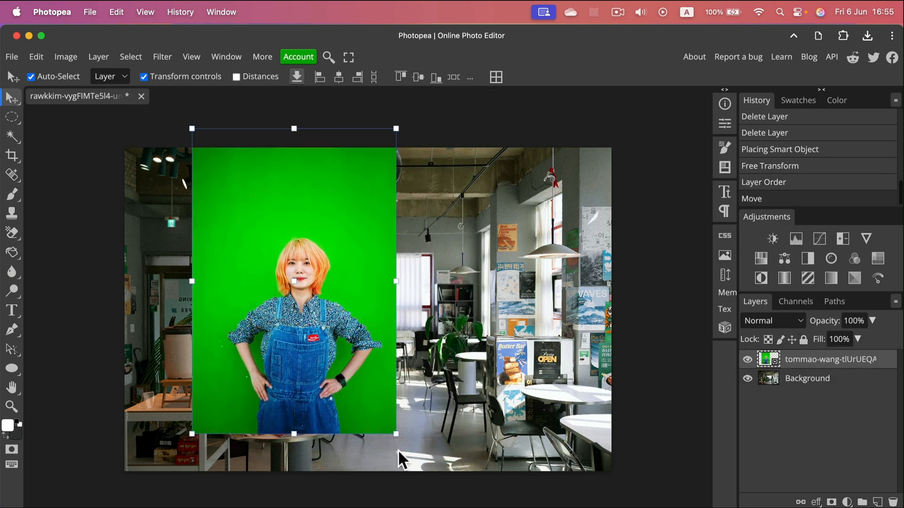
pyautogui.moveTo(396, 434); pyautogui.dragTo(572, 499)
pyautogui.moveTo(424, 428); pyautogui.dragTo(468, 373)
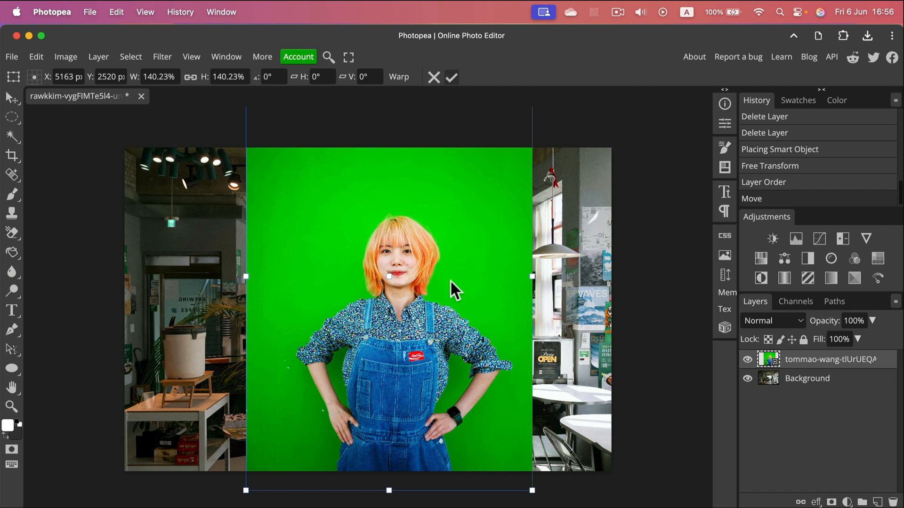
pyautogui.press('Return')
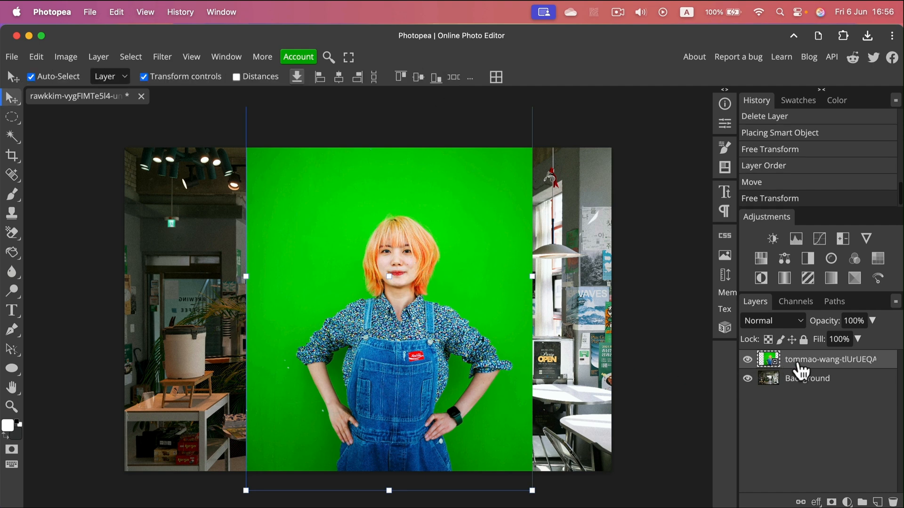
pyautogui.rightClick(798, 363)
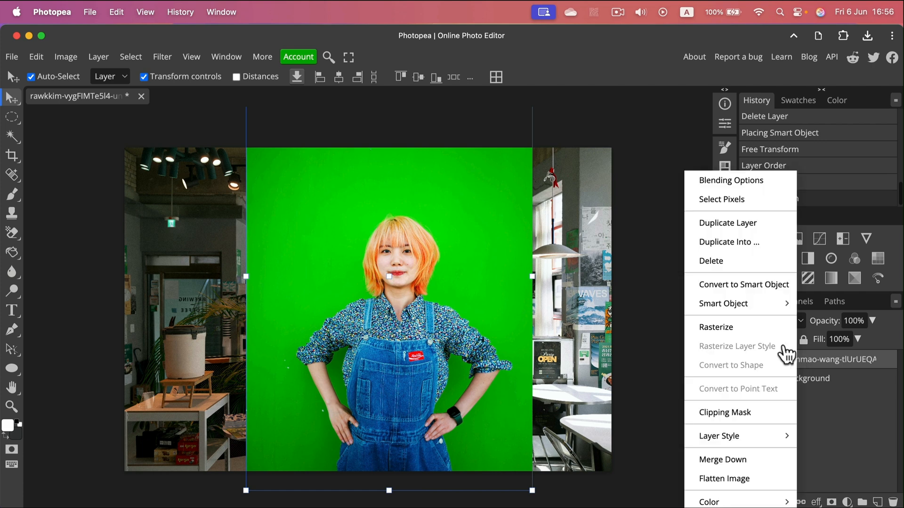
pyautogui.click(747, 327)
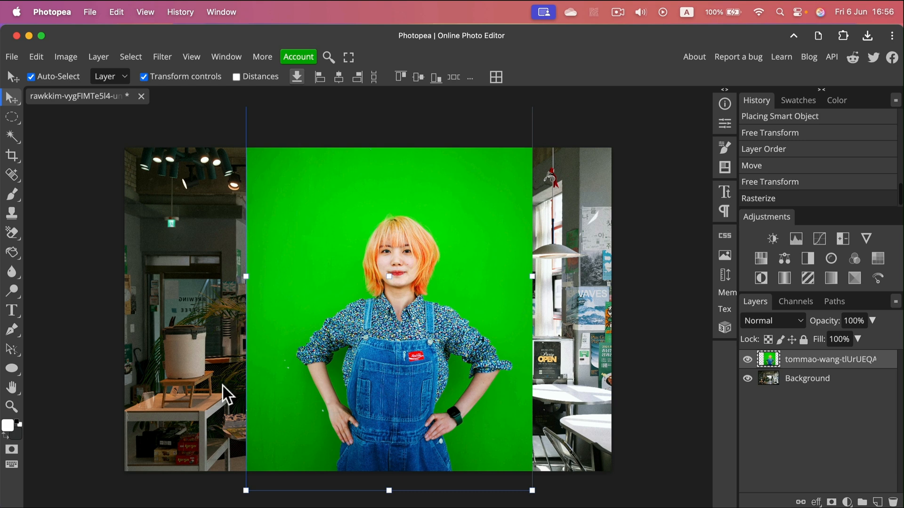
# Try placing the green-screen portrait into the café document with Open & Place, shift it beside the first copy, and cancel the placement.
pyautogui.click(11, 57)
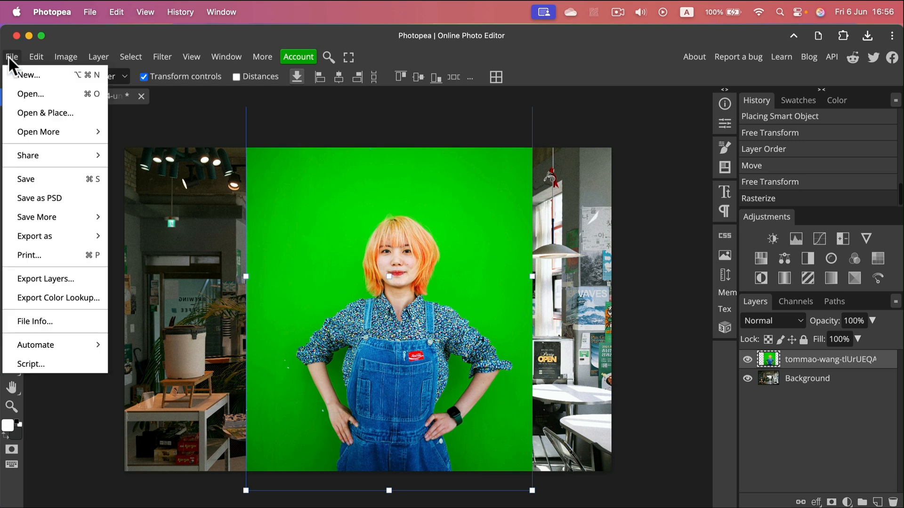
pyautogui.click(31, 113)
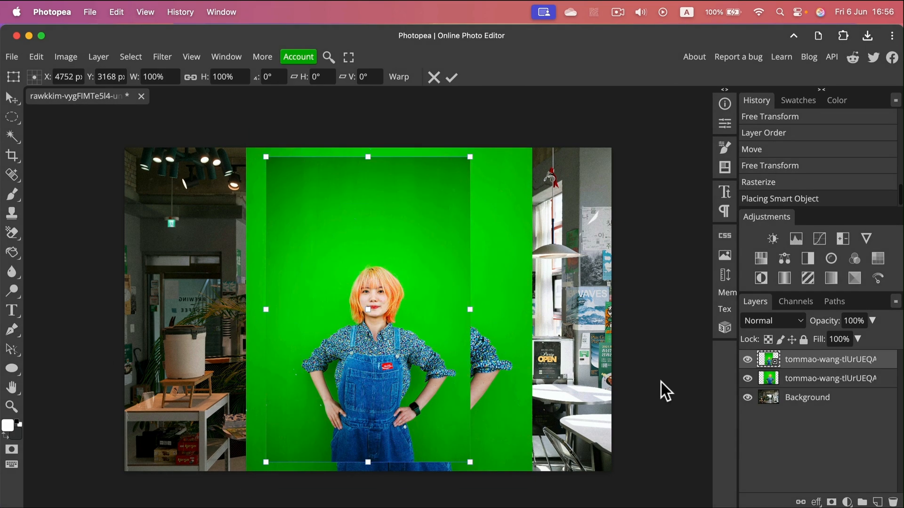
pyautogui.moveTo(401, 309); pyautogui.dragTo(295, 259)
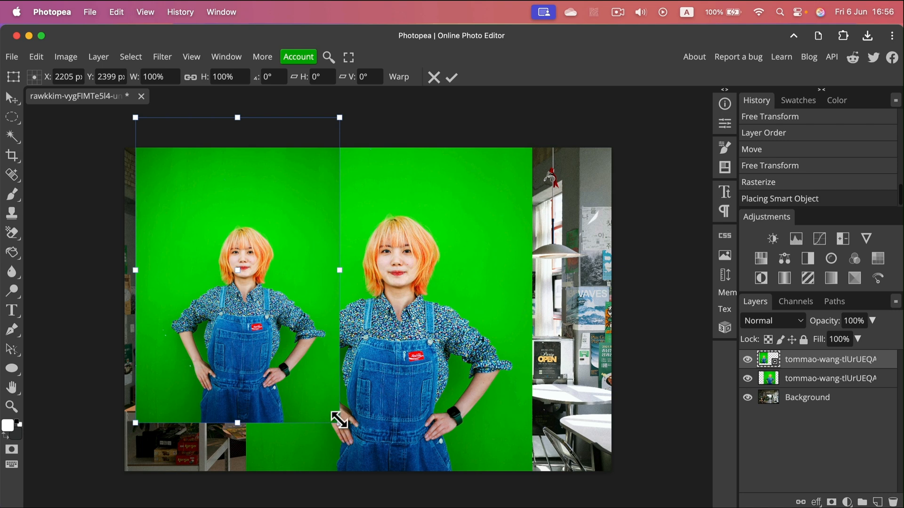
pyautogui.click(433, 77)
pyautogui.click(12, 56)
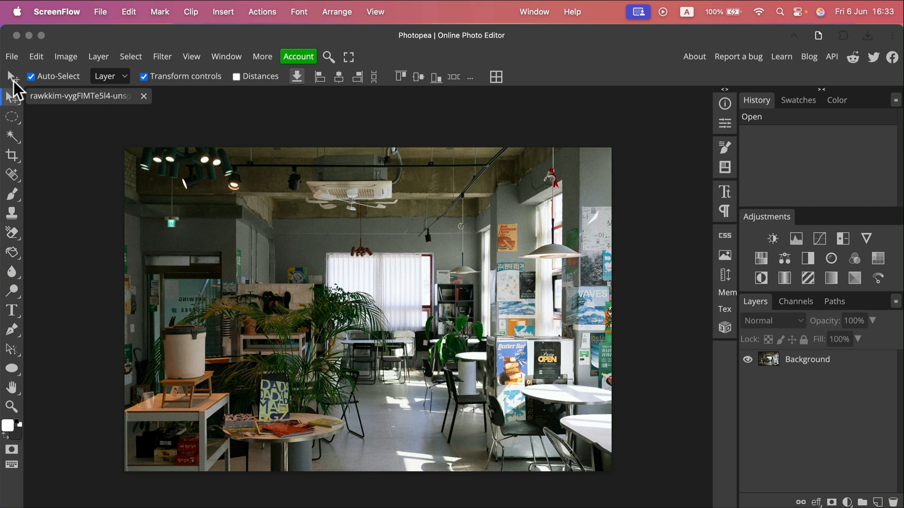
# Add a text layer reading "dsfdsfsdfsdf" on the wall above the café window.
pyautogui.click(8, 311)
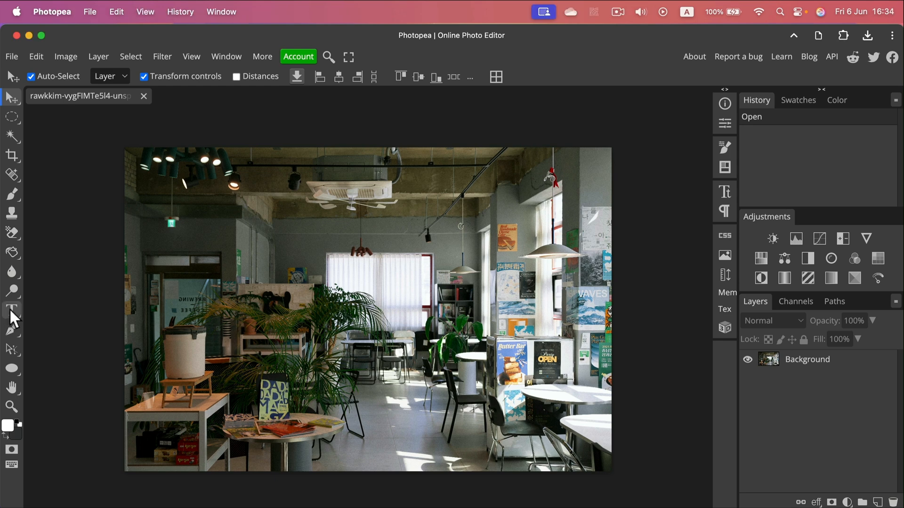
pyautogui.click(11, 312)
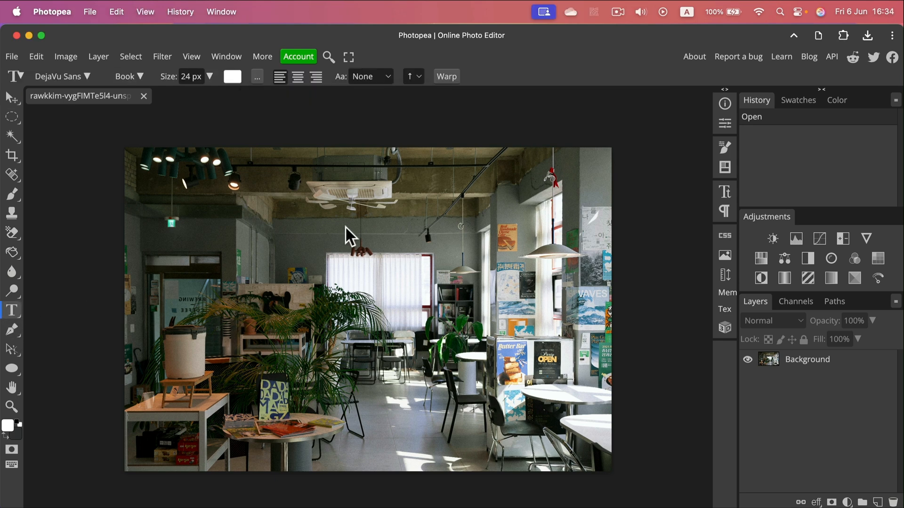
pyautogui.click(301, 249)
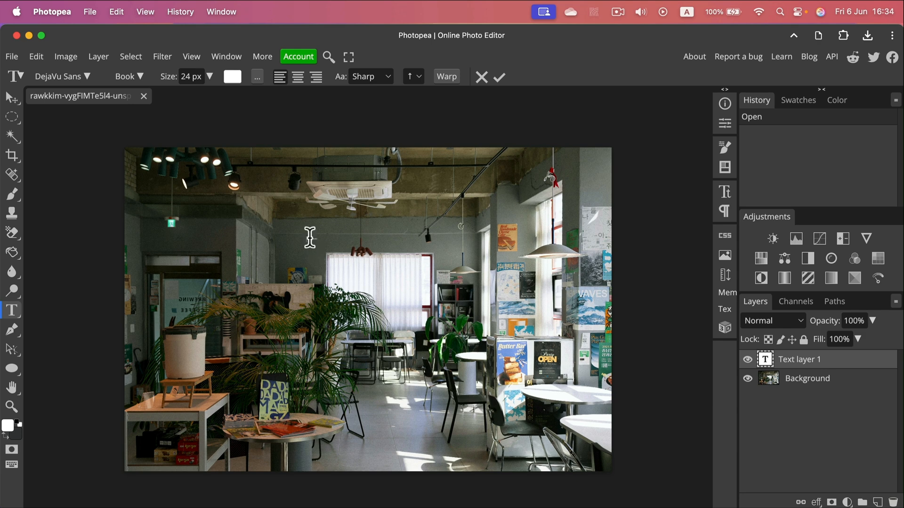
# Set the selected text's size to 500 px.
pyautogui.click(210, 76)
pyautogui.moveTo(191, 94); pyautogui.dragTo(222, 95)
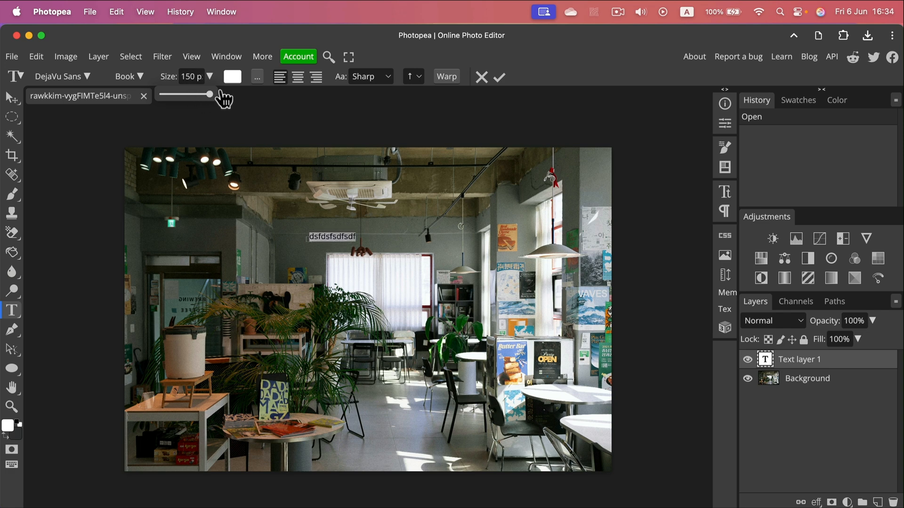
pyautogui.click(187, 76)
pyautogui.doubleClick(190, 76)
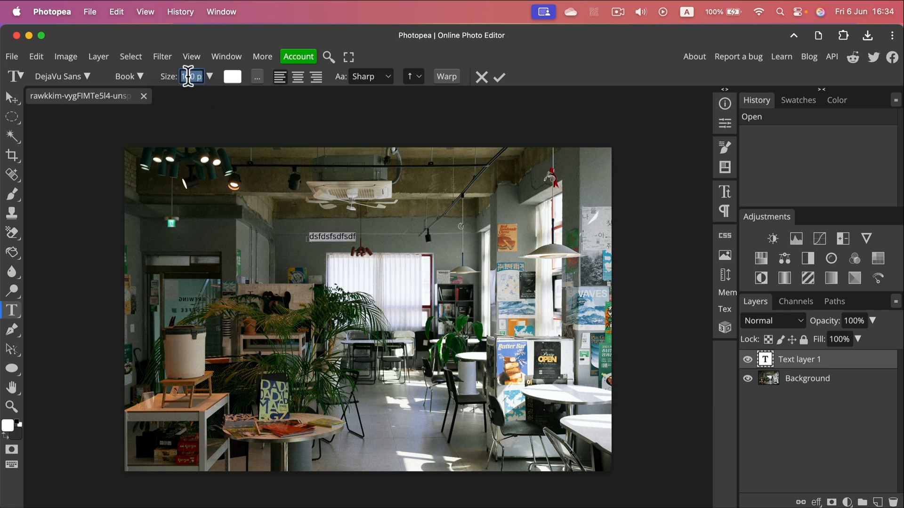
pyautogui.write('500')
pyautogui.press('Return')
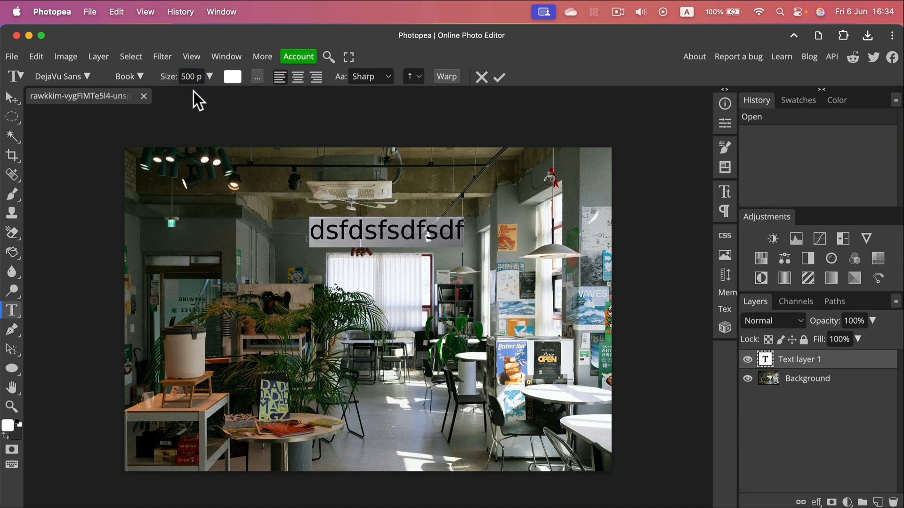
pyautogui.click(191, 77)
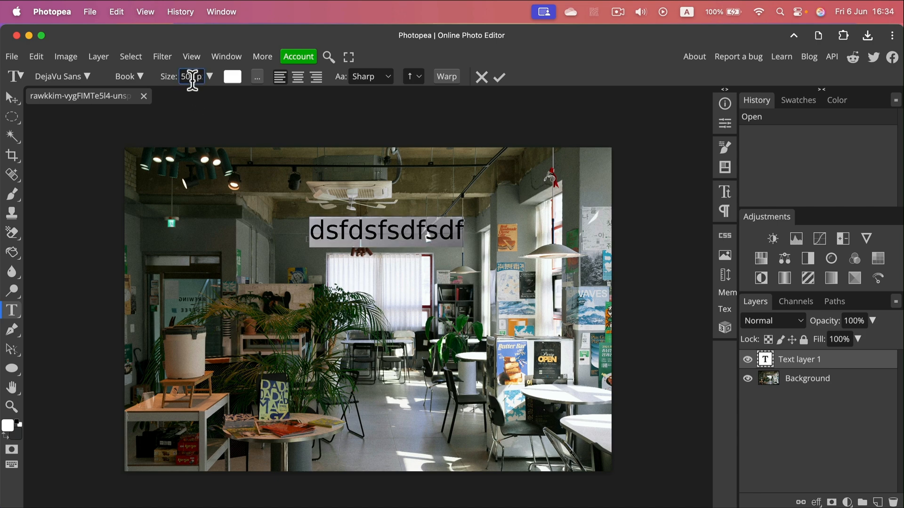
# Change the font of the selected text to Dhurjati.
pyautogui.click(86, 74)
pyautogui.scroll(-5, 89, 280)
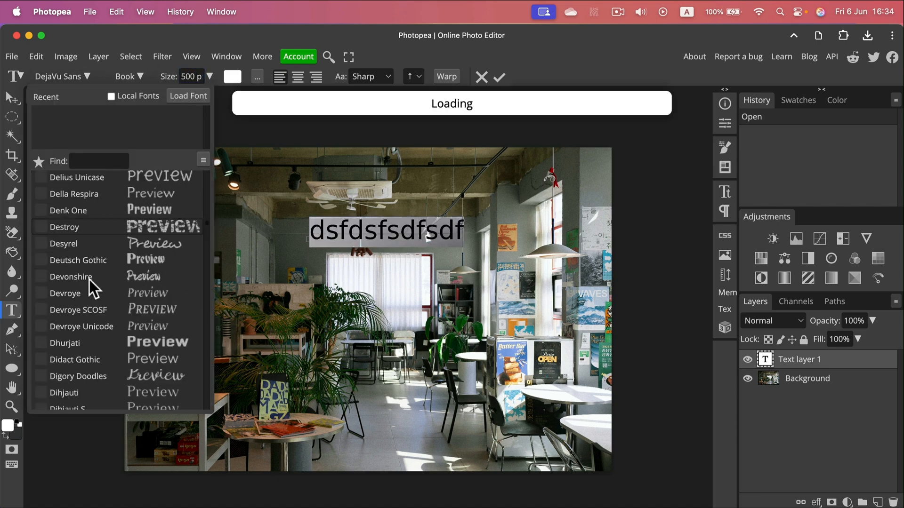
pyautogui.click(129, 315)
pyautogui.click(129, 315)
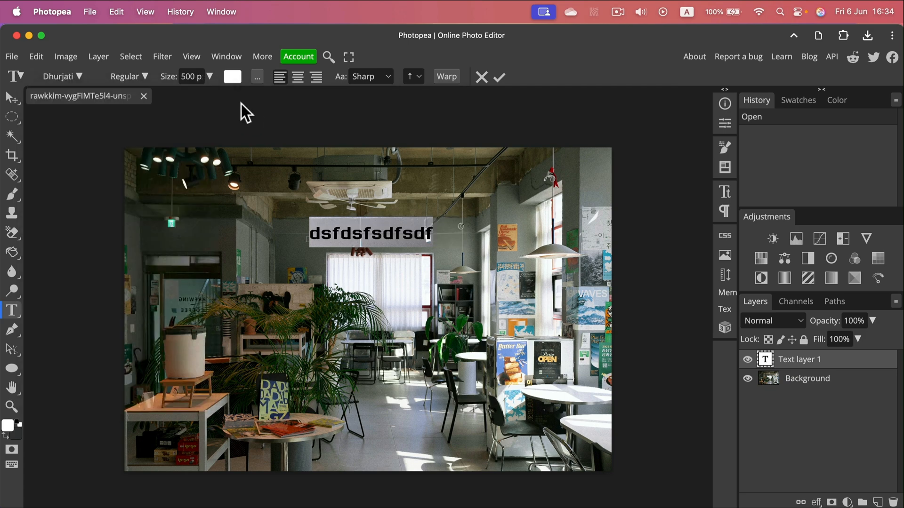
# Recolor the text bright green and commit the text edit.
pyautogui.click(232, 76)
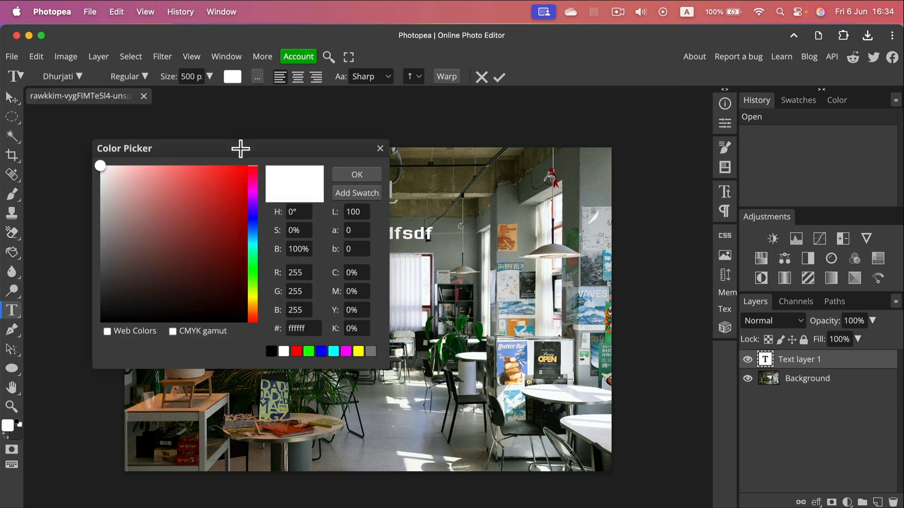
pyautogui.click(251, 279)
pyautogui.moveTo(219, 177); pyautogui.dragTo(211, 165)
pyautogui.click(370, 175)
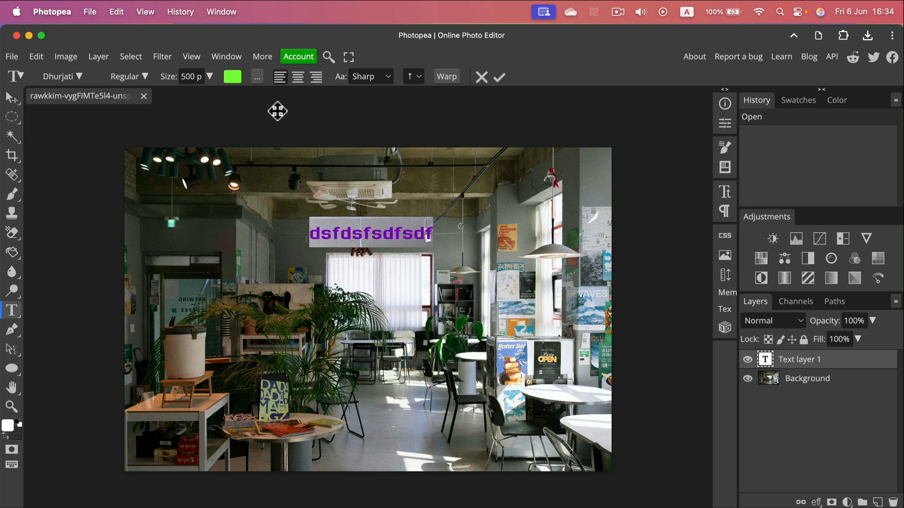
pyautogui.click(499, 77)
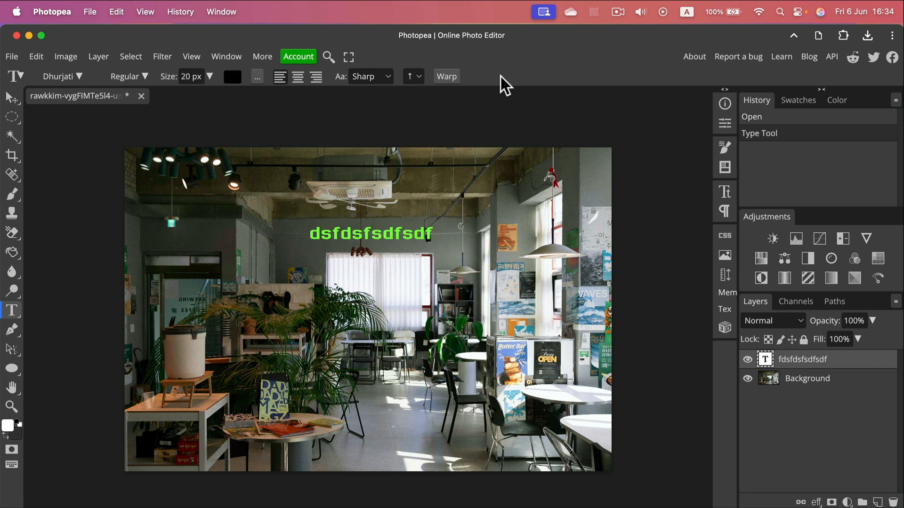
# Scale the green text up to about 299% and move it across the middle of the café photo.
pyautogui.click(10, 99)
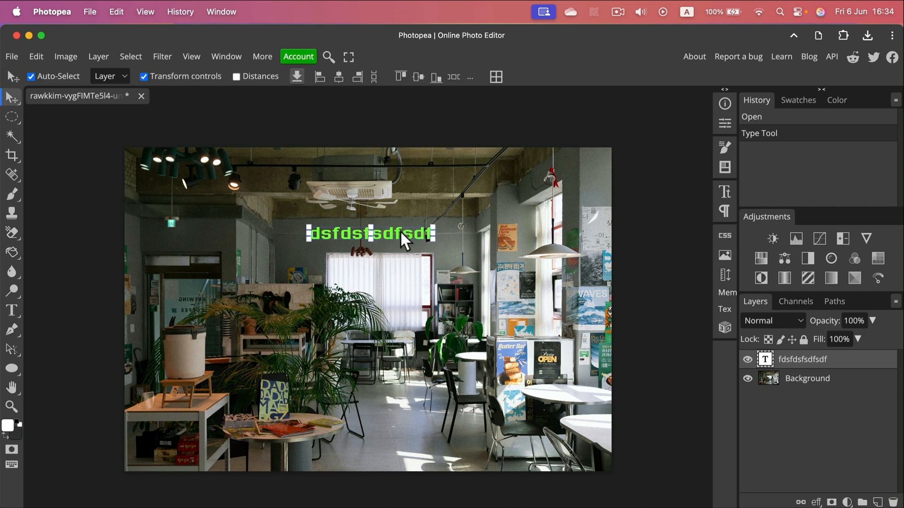
pyautogui.moveTo(401, 232); pyautogui.dragTo(610, 325)
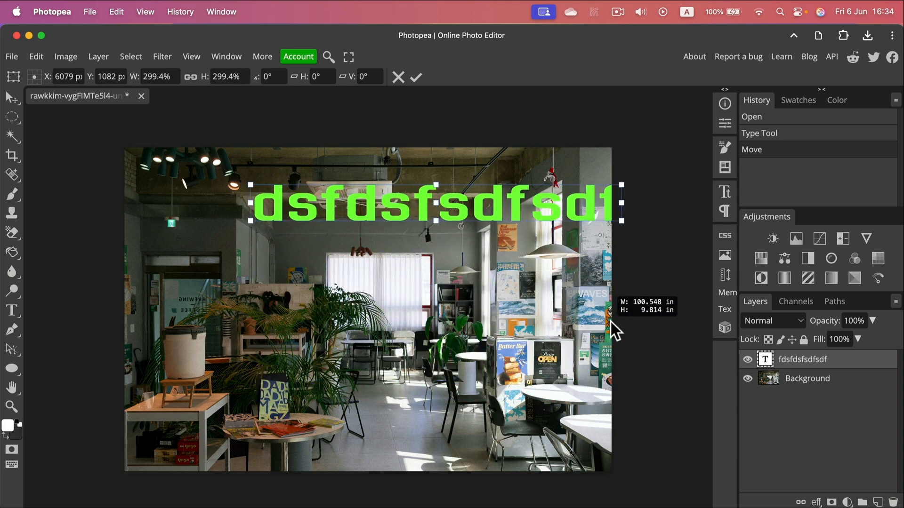
pyautogui.moveTo(507, 205); pyautogui.dragTo(450, 289)
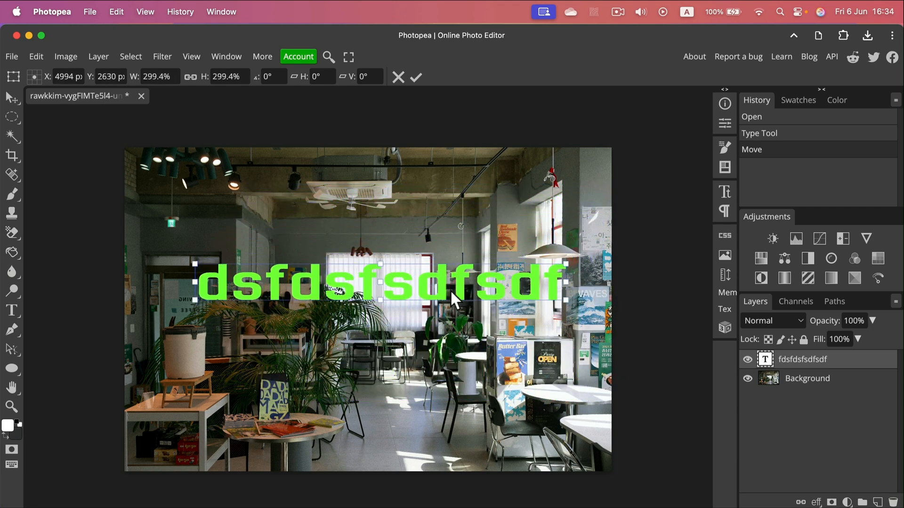
pyautogui.click(416, 76)
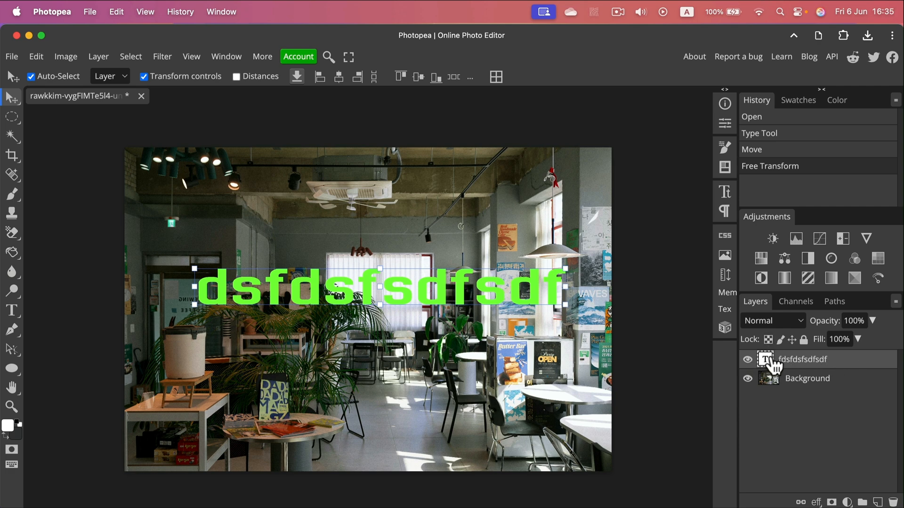
# Apply a drop shadow to the text layer with 33% opacity, a -49° angle and a 62 px distance.
pyautogui.click(816, 502)
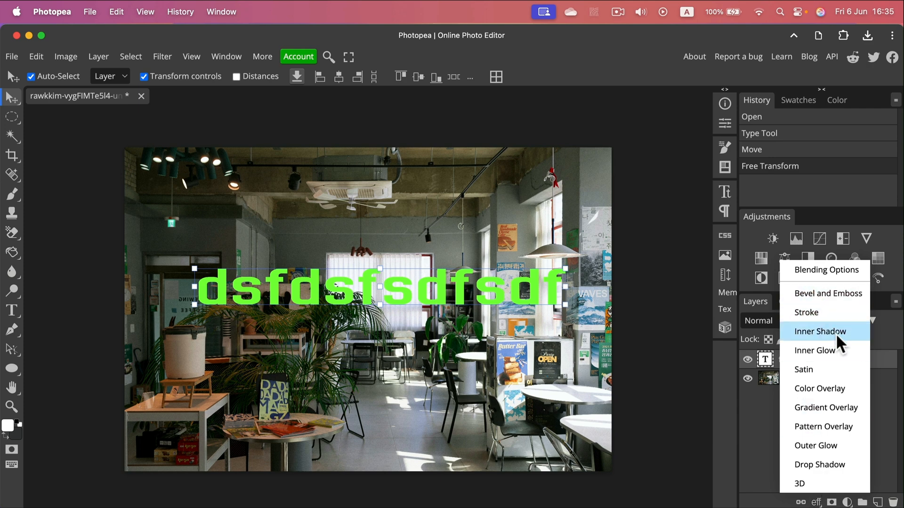
pyautogui.click(825, 462)
pyautogui.moveTo(314, 151); pyautogui.dragTo(188, 76)
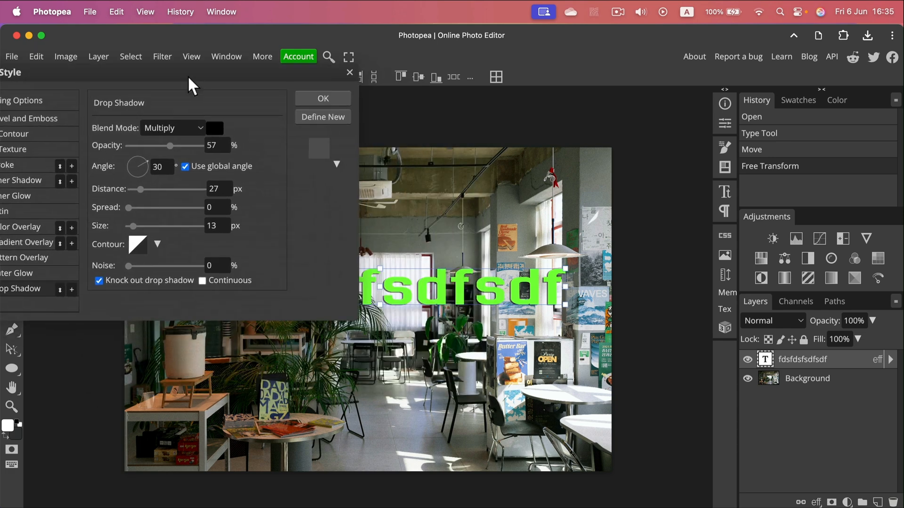
pyautogui.moveTo(153, 182)
pyautogui.mouseDown()
pyautogui.moveTo(167, 200)
pyautogui.moveTo(155, 194)
pyautogui.mouseUp()
pyautogui.moveTo(170, 147); pyautogui.dragTo(151, 147)
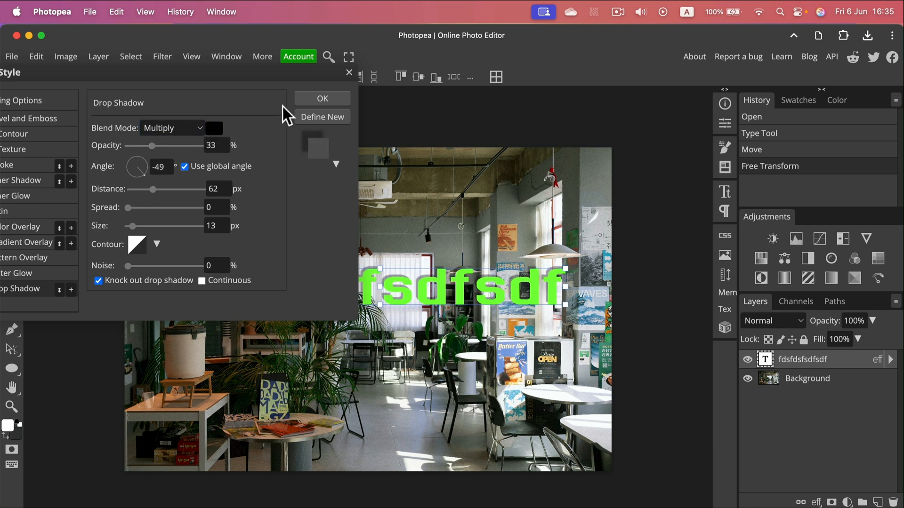
pyautogui.click(339, 107)
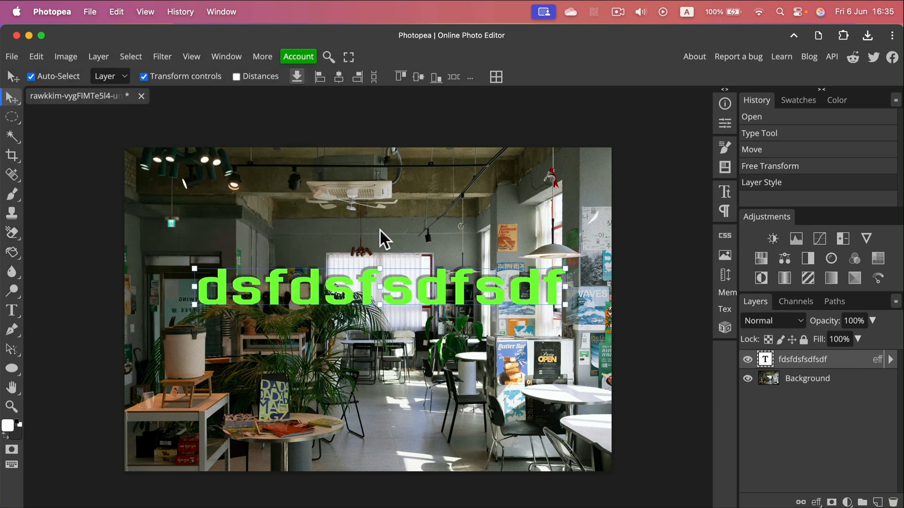
# Replace the wording of the green text with "Hello".
pyautogui.doubleClick(368, 280)
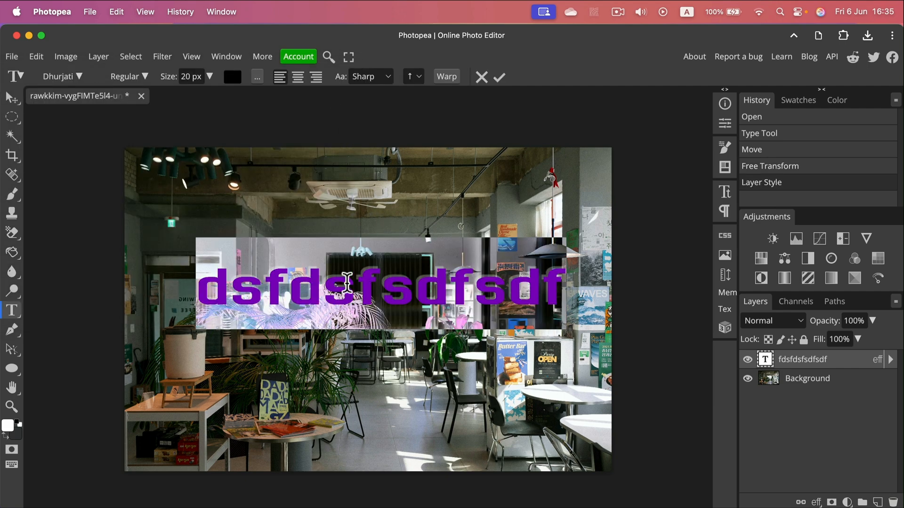
pyautogui.write('He')
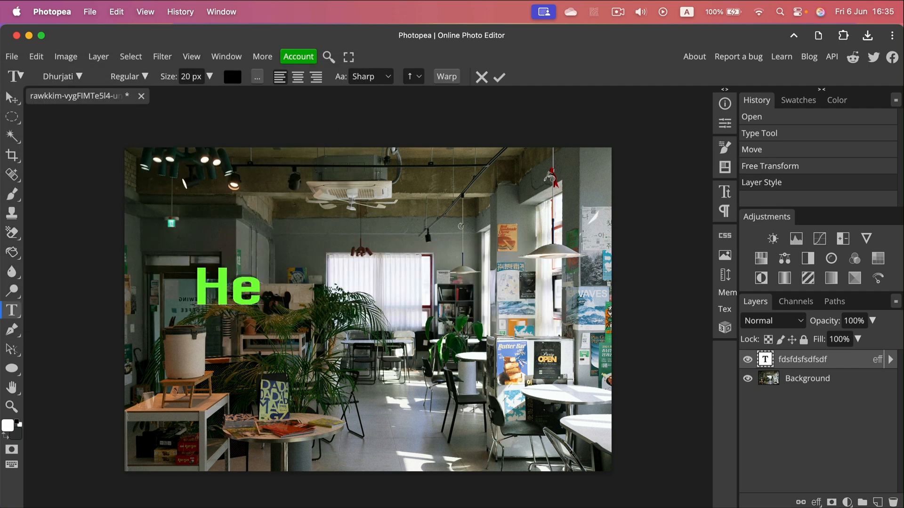
pyautogui.write('llo')
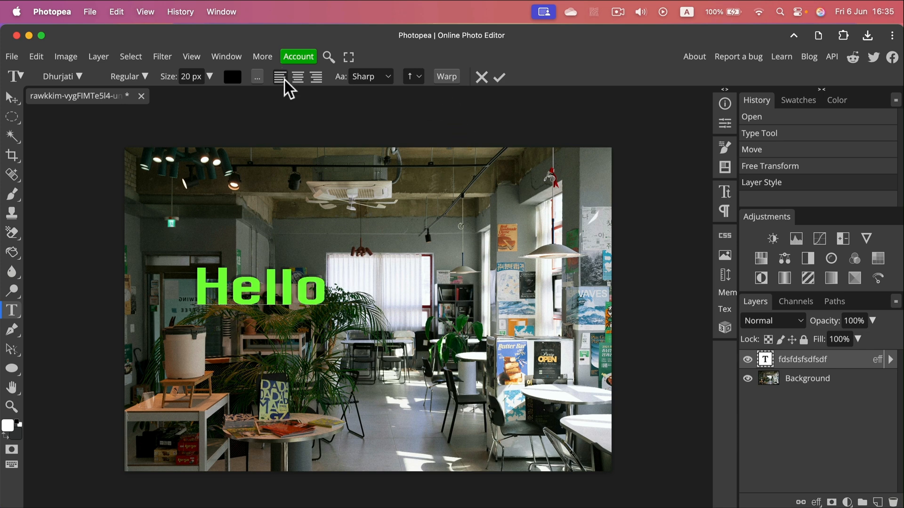
# Center-align the Hello text, commit the edit, and move it to the upper middle of the café photo.
pyautogui.click(298, 77)
pyautogui.click(312, 77)
pyautogui.click(297, 77)
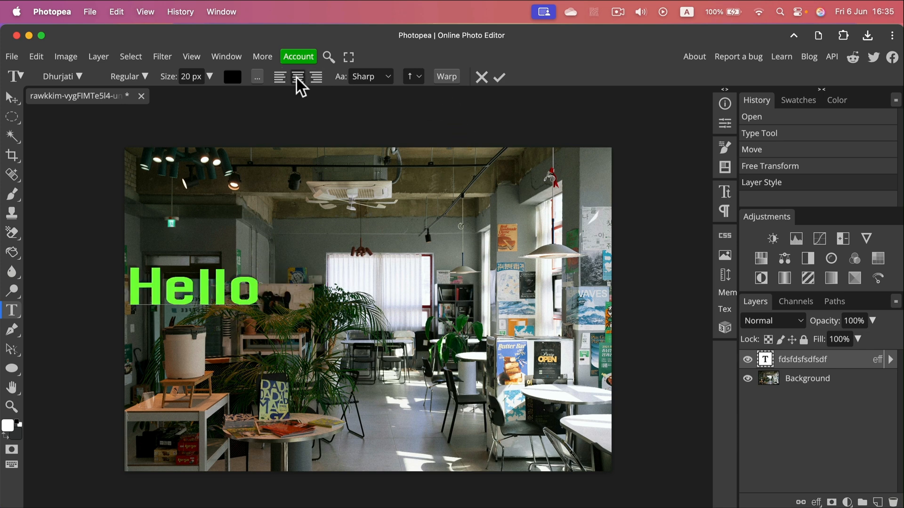
pyautogui.click(498, 77)
pyautogui.moveTo(200, 288); pyautogui.dragTo(381, 210)
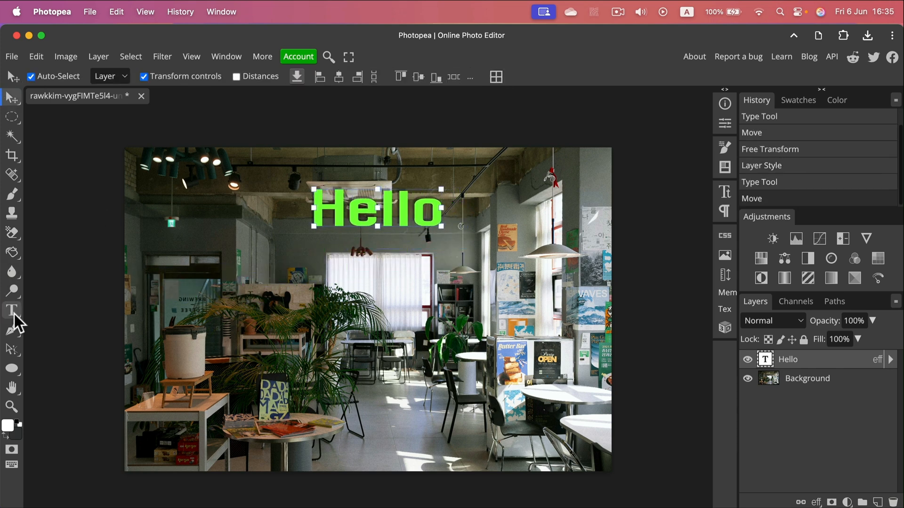
# Add a vertical green text layer reading "krumark" down the café photo with the Vertical Type Tool.
pyautogui.rightClick(14, 314)
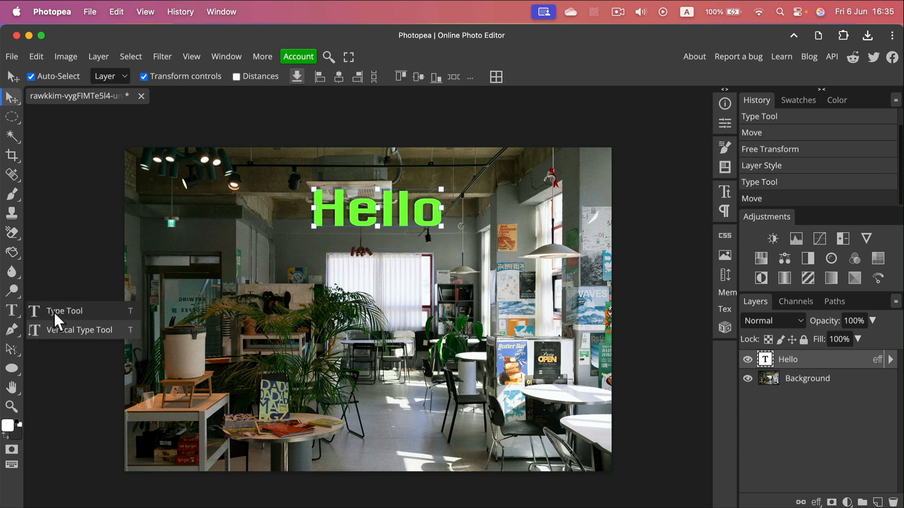
pyautogui.click(74, 331)
pyautogui.click(208, 220)
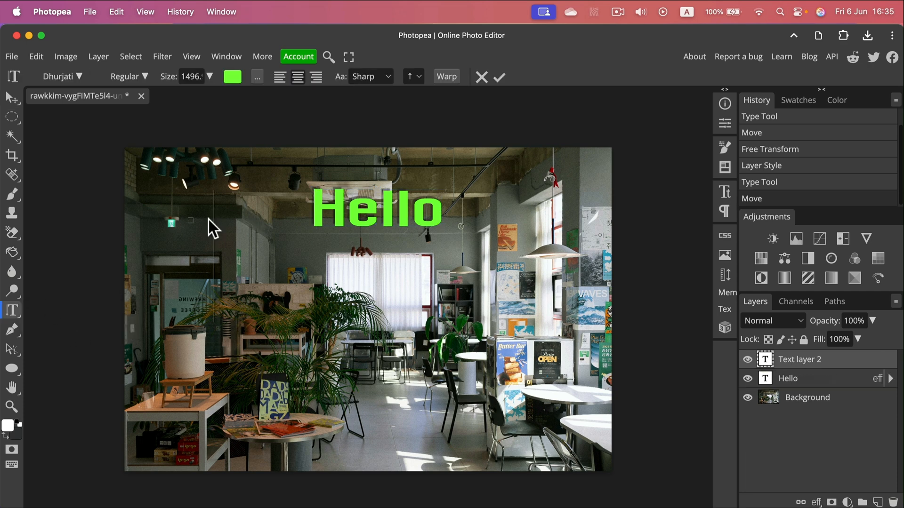
pyautogui.write('mark')
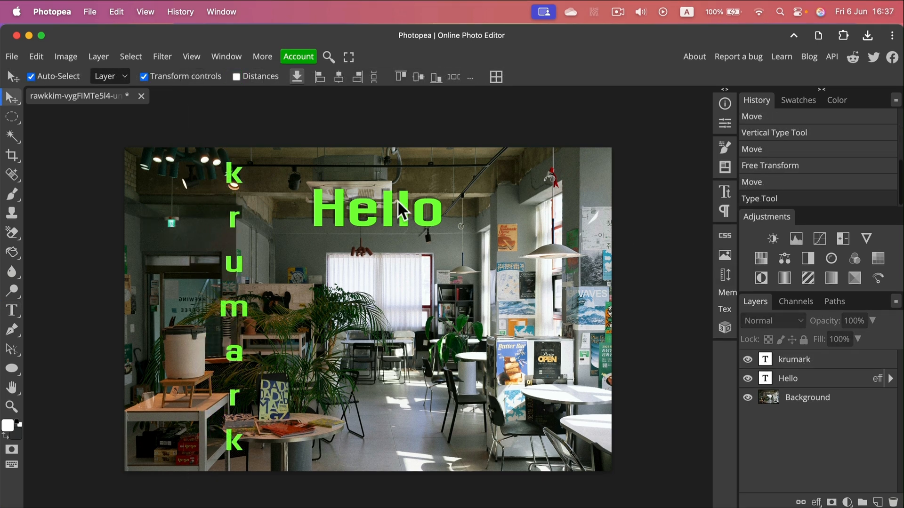
# Set the Hello text's vertical scale to 81% and horizontal scale to 112%, then move it down over the window.
pyautogui.moveTo(386, 207); pyautogui.dragTo(385, 205)
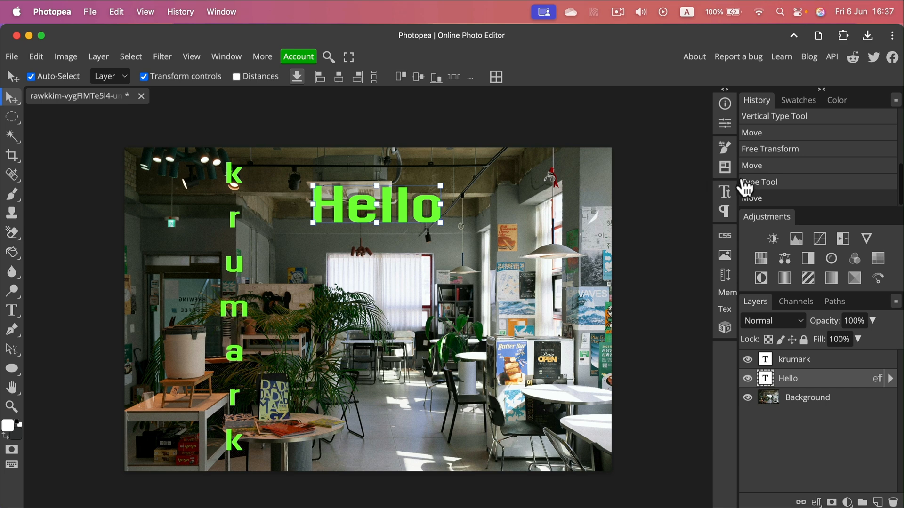
pyautogui.click(724, 211)
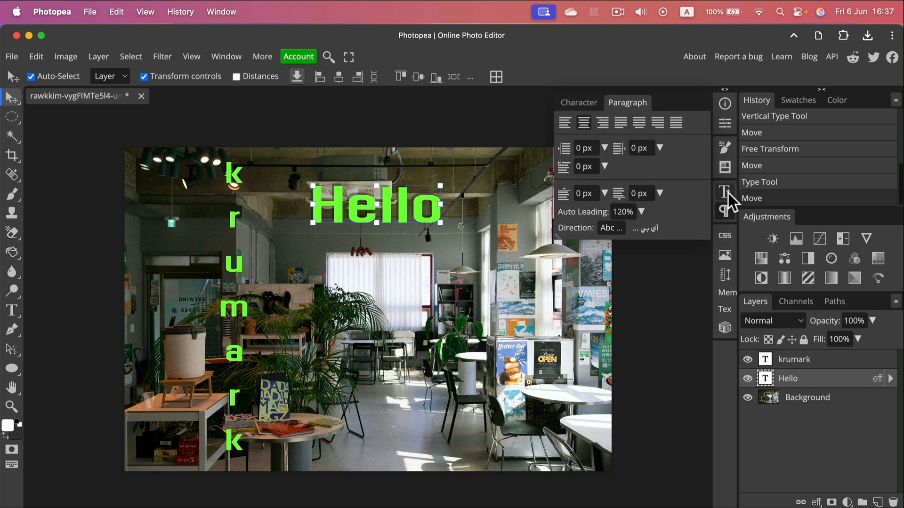
pyautogui.click(727, 193)
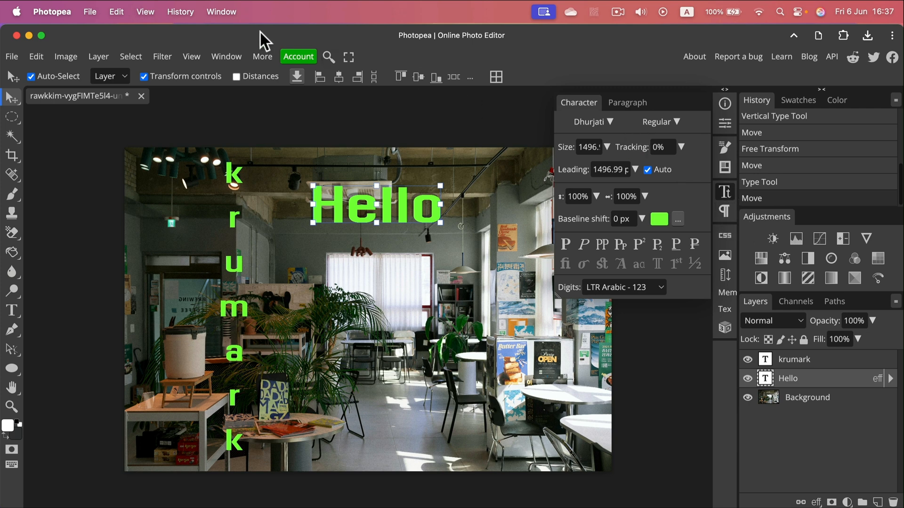
pyautogui.click(232, 54)
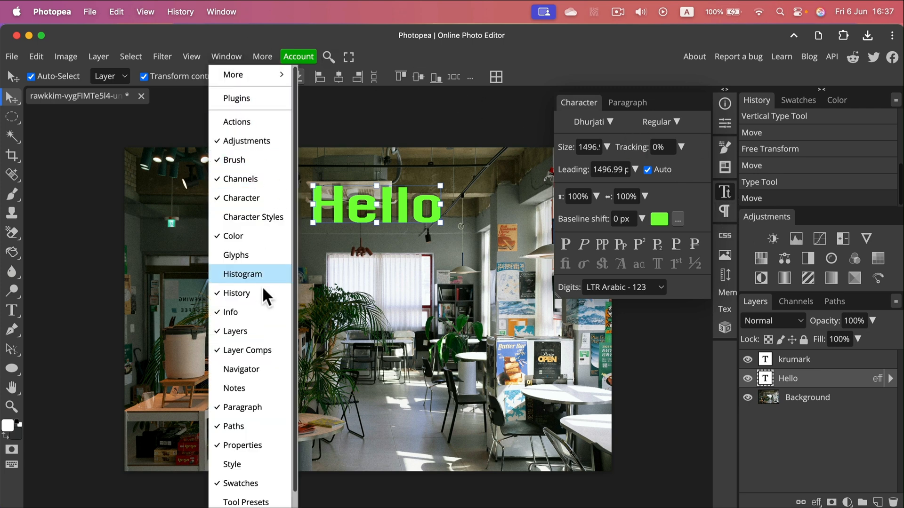
pyautogui.click(699, 171)
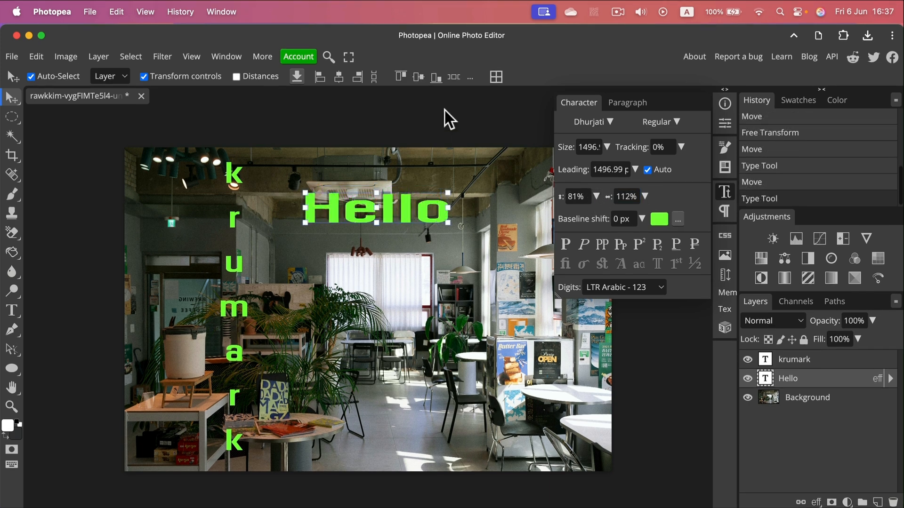
pyautogui.moveTo(388, 207); pyautogui.dragTo(394, 259)
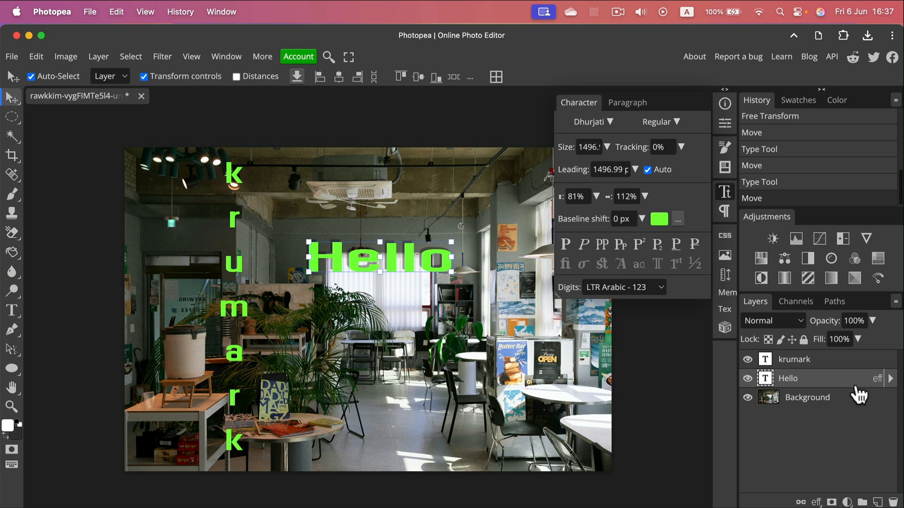
# Delete the Hello and krumark text layers.
pyautogui.click(894, 503)
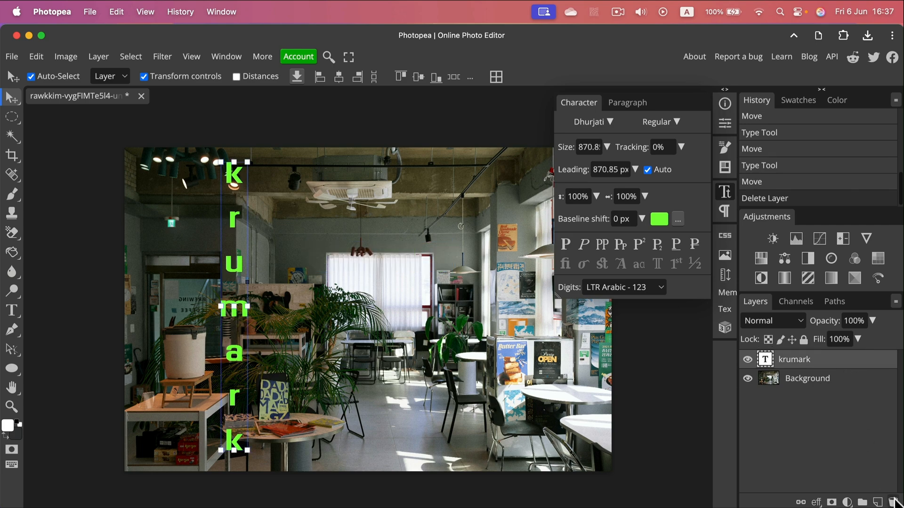
pyautogui.click(894, 503)
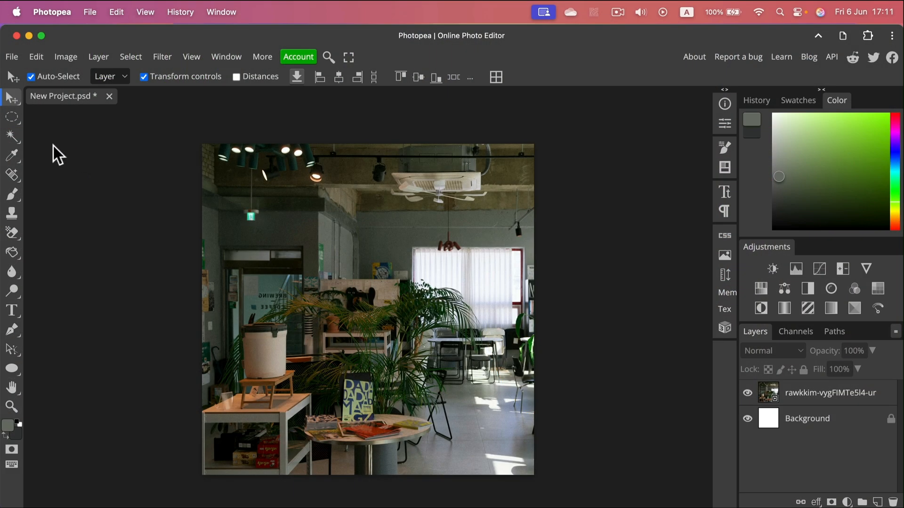
# Sample several foreground colors from the café photo's wall, window, floor and shelf area with the Eyedropper.
pyautogui.rightClick(14, 157)
pyautogui.click(47, 155)
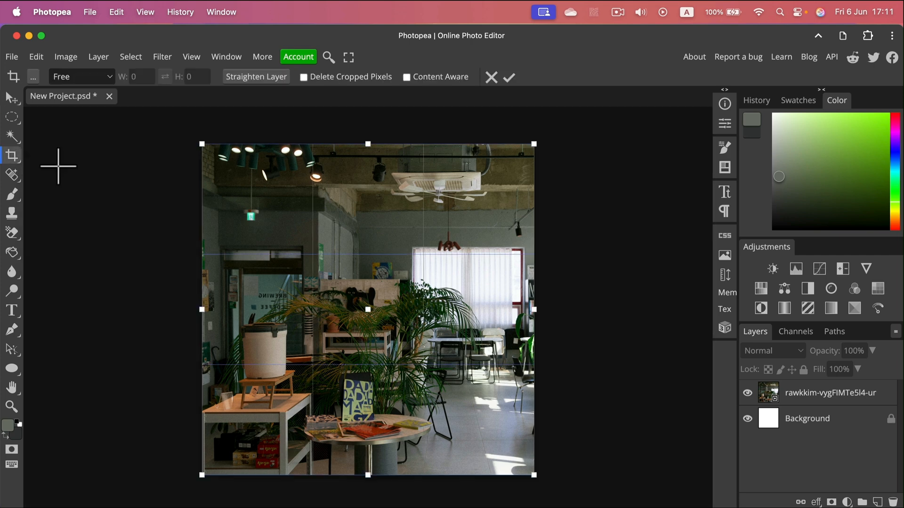
pyautogui.rightClick(12, 156)
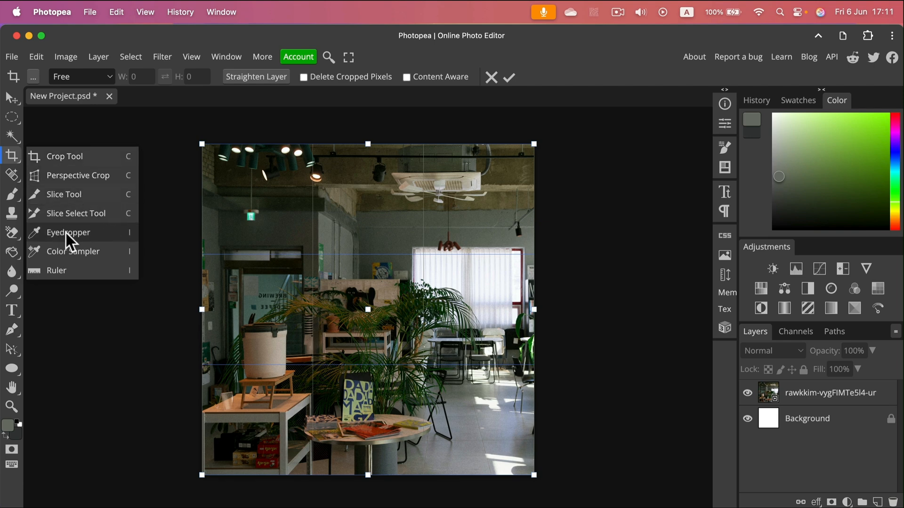
pyautogui.click(81, 232)
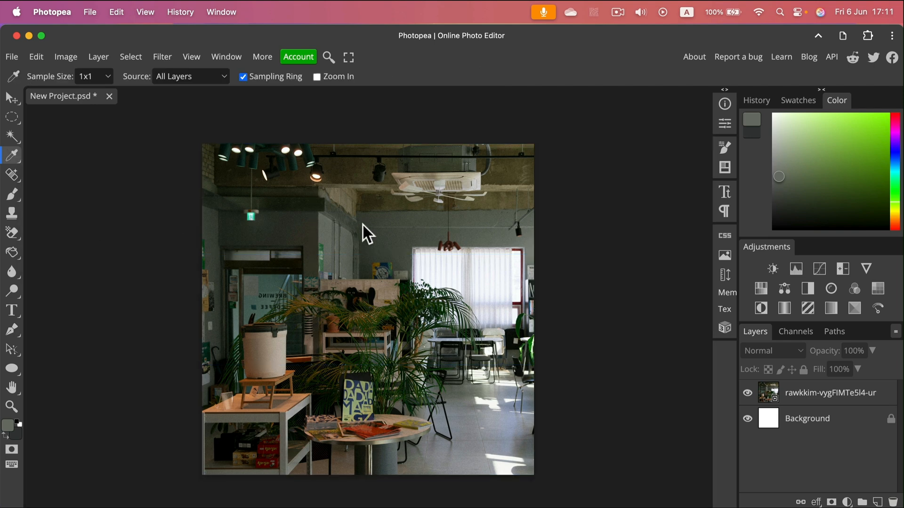
pyautogui.click(402, 238)
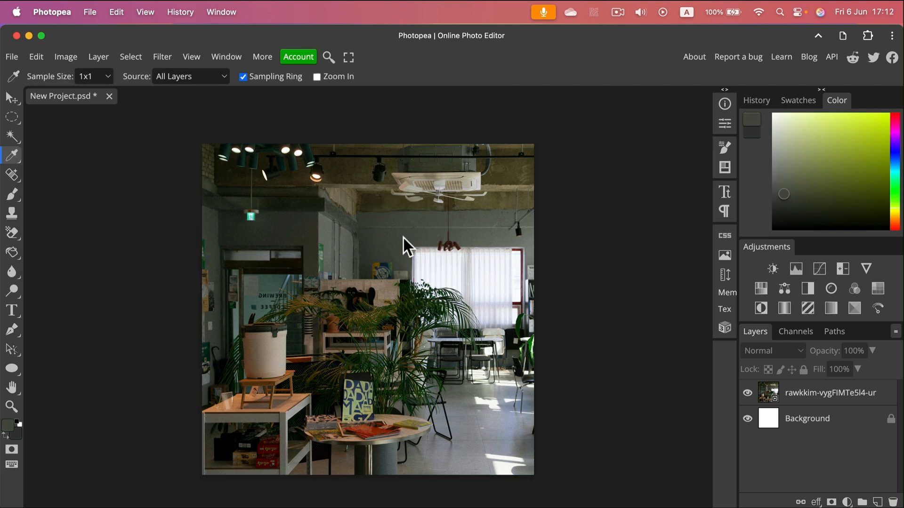
pyautogui.click(473, 285)
pyautogui.click(488, 247)
pyautogui.click(484, 413)
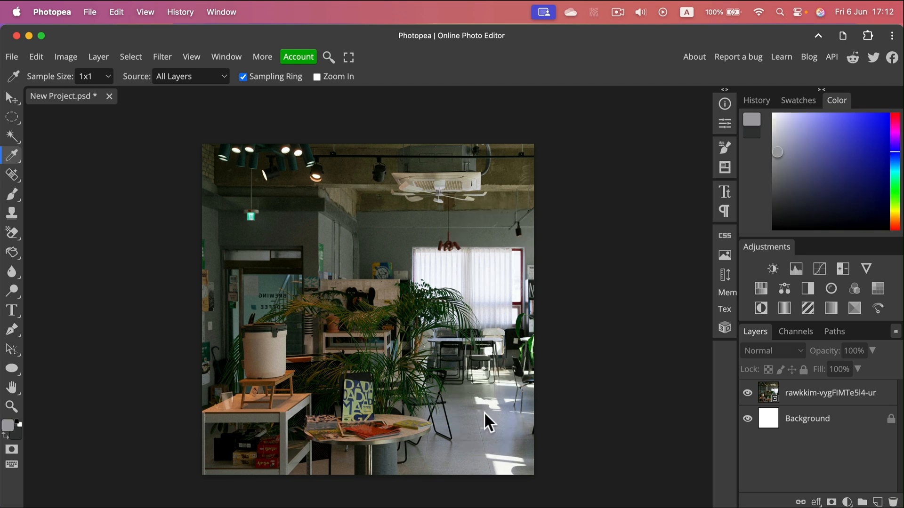
pyautogui.click(306, 322)
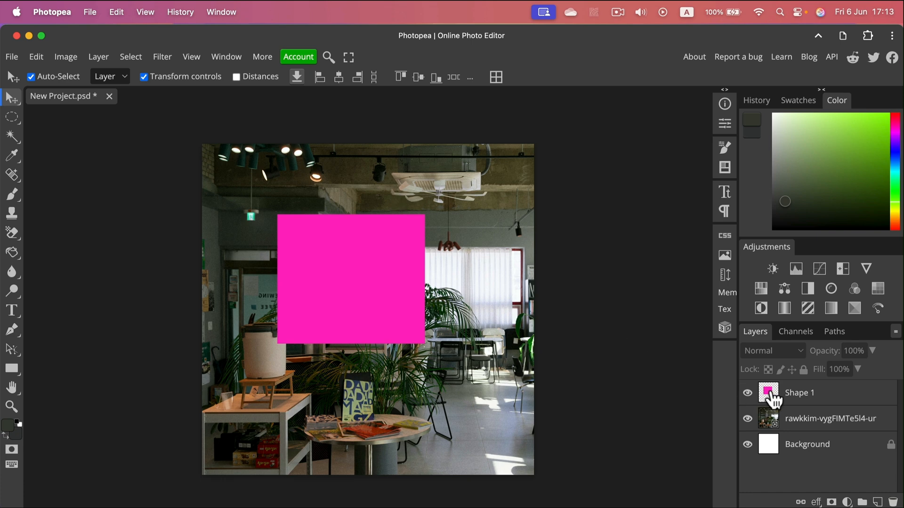
# Try recoloring the pink rectangle of Shape 1 to blue, #0c7eb9.
pyautogui.doubleClick(773, 399)
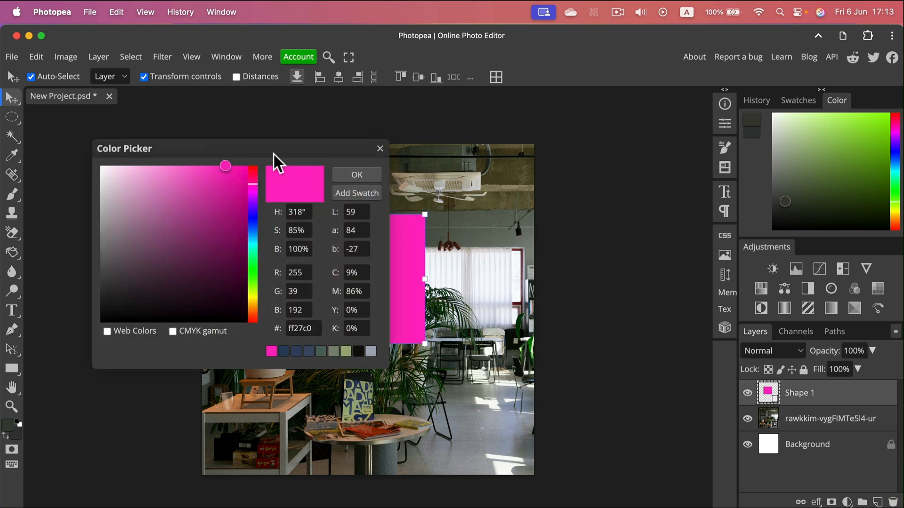
pyautogui.moveTo(277, 159); pyautogui.dragTo(236, 134)
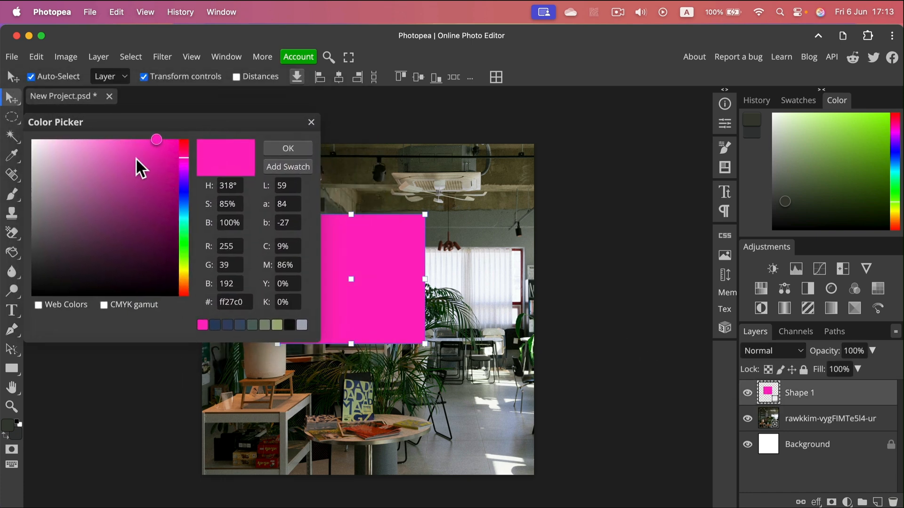
pyautogui.moveTo(180, 165); pyautogui.dragTo(169, 182)
pyautogui.moveTo(182, 119); pyautogui.dragTo(268, 95)
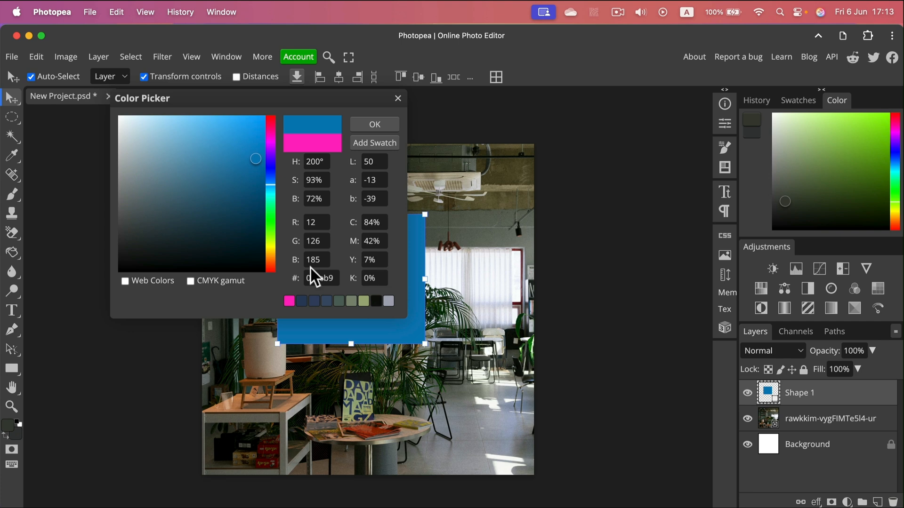
# Try colors sampled from the café photo on the rectangle, ending with pale gray #d9dbe6, and cancel the color change.
pyautogui.click(10, 155)
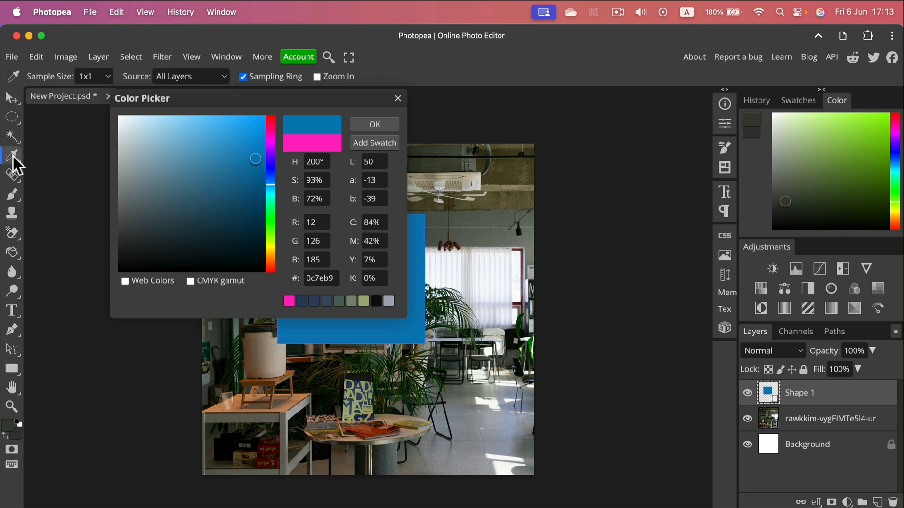
pyautogui.moveTo(509, 199); pyautogui.dragTo(291, 387)
pyautogui.moveTo(330, 100); pyautogui.dragTo(197, 61)
pyautogui.moveTo(235, 276); pyautogui.dragTo(476, 269)
pyautogui.moveTo(145, 57); pyautogui.dragTo(485, 91)
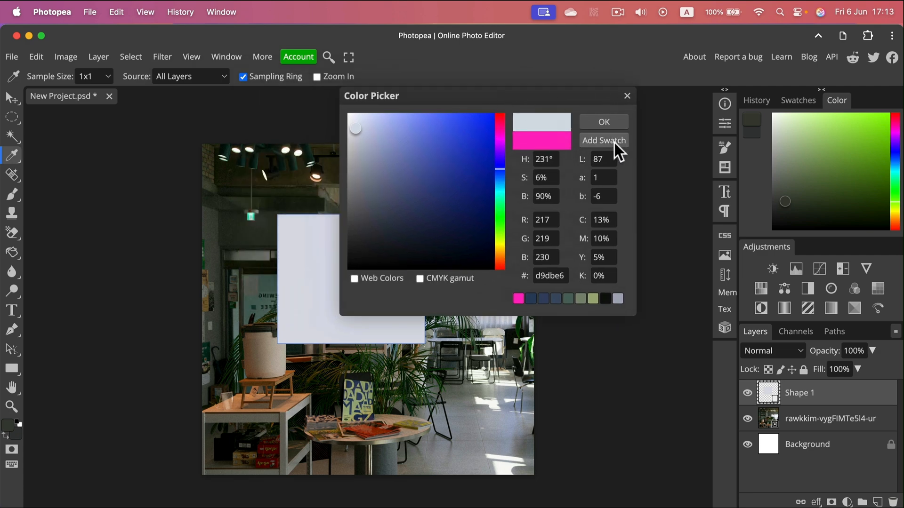
pyautogui.click(627, 95)
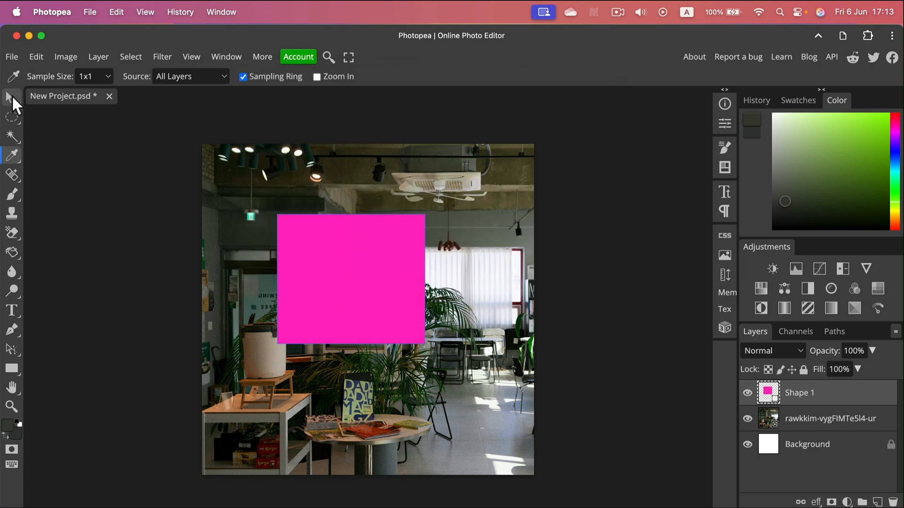
# Delete the pink rectangle layer Shape 1.
pyautogui.click(11, 98)
pyautogui.press('Delete')
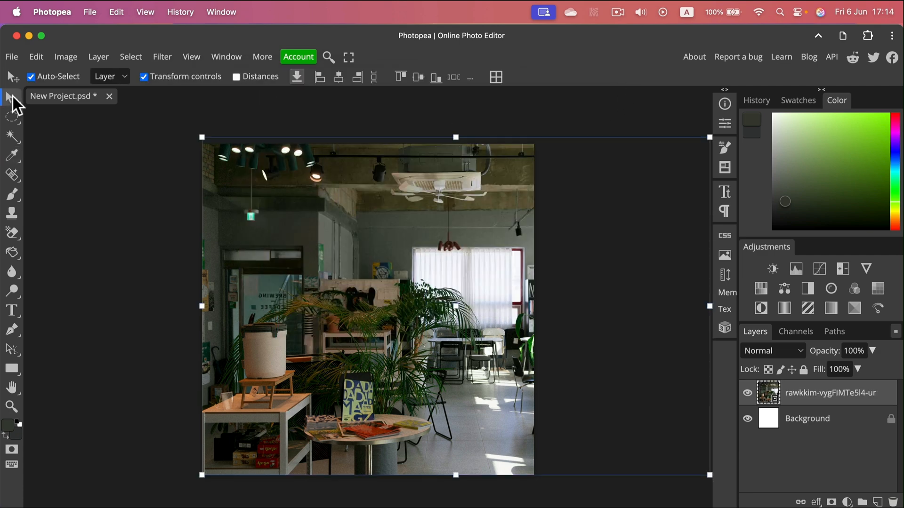
# Sample a dark teal foreground color from the café photo with the Eyedropper.
pyautogui.click(12, 155)
pyautogui.click(283, 214)
pyautogui.click(295, 285)
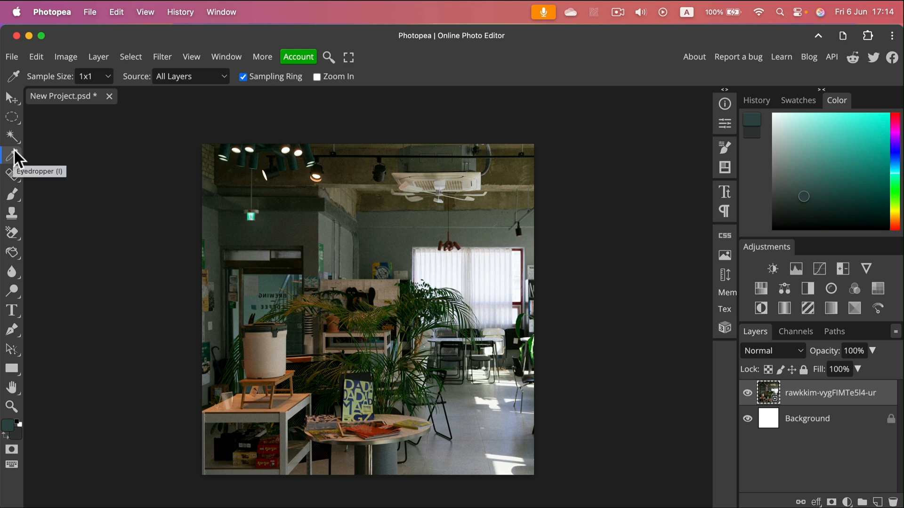
# Save the dark teal foreground color as a new swatch, keeping the name "New item".
pyautogui.click(795, 100)
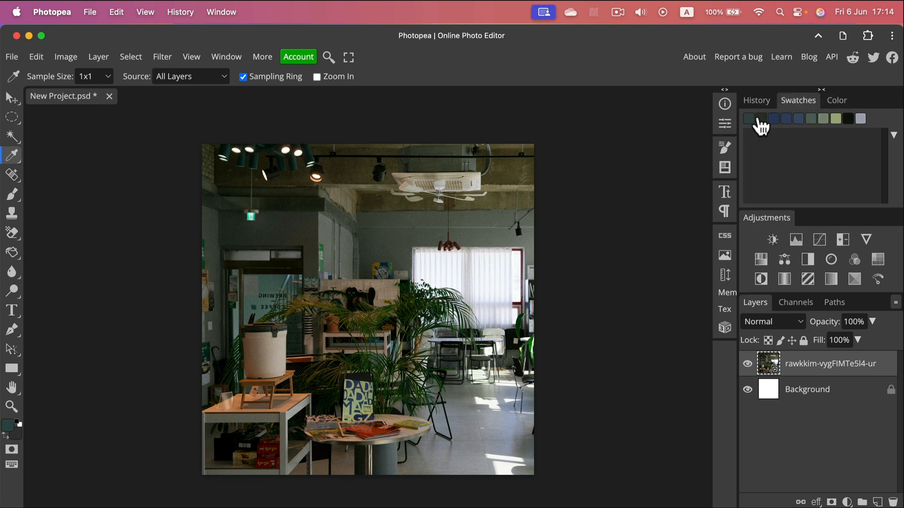
pyautogui.click(894, 135)
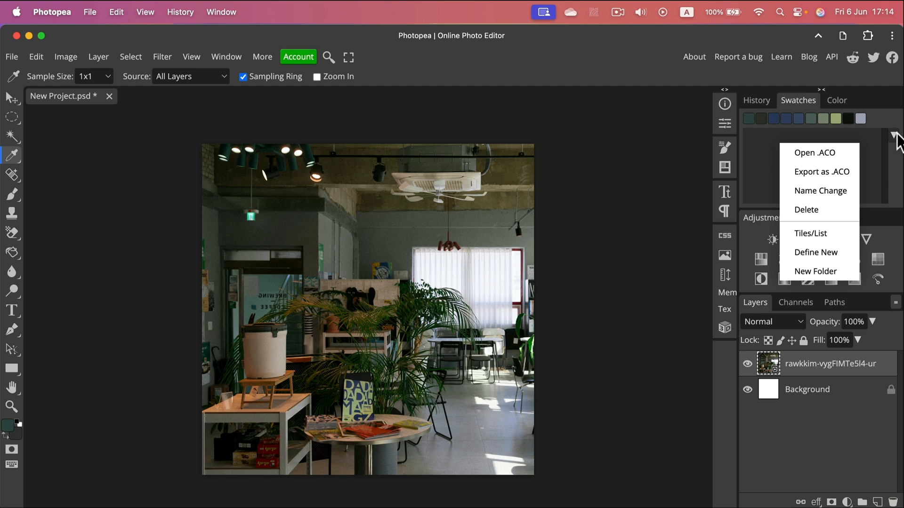
pyautogui.click(802, 252)
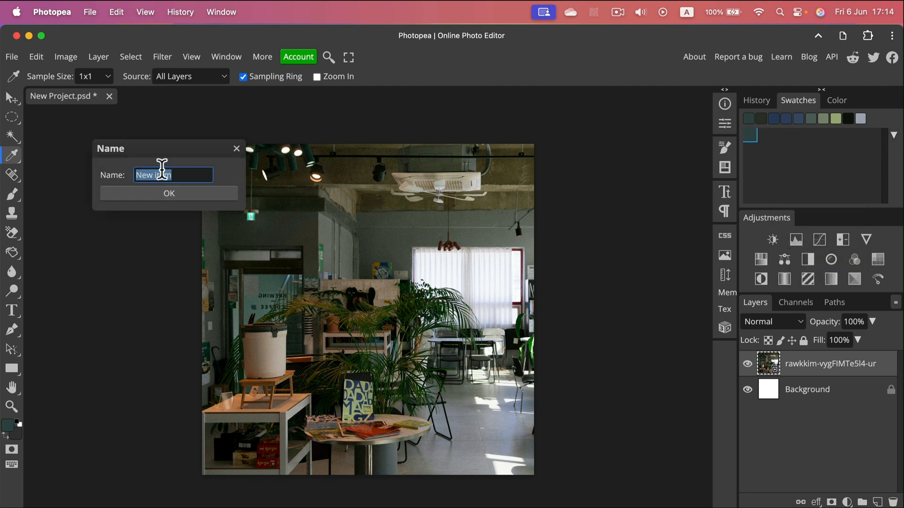
pyautogui.click(173, 194)
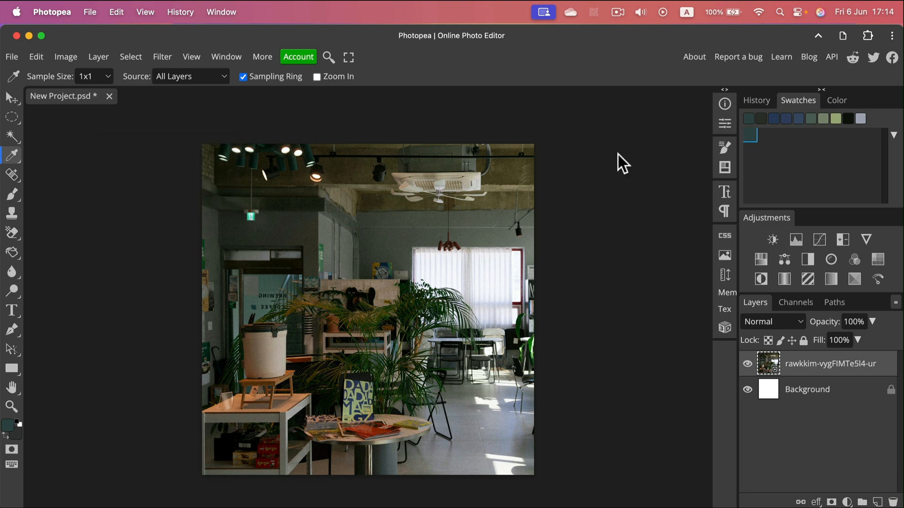
# Try a few of the recent colors, choose the dark blue one, and save it as a new swatch named "New item".
pyautogui.click(761, 119)
pyautogui.click(775, 119)
pyautogui.click(833, 120)
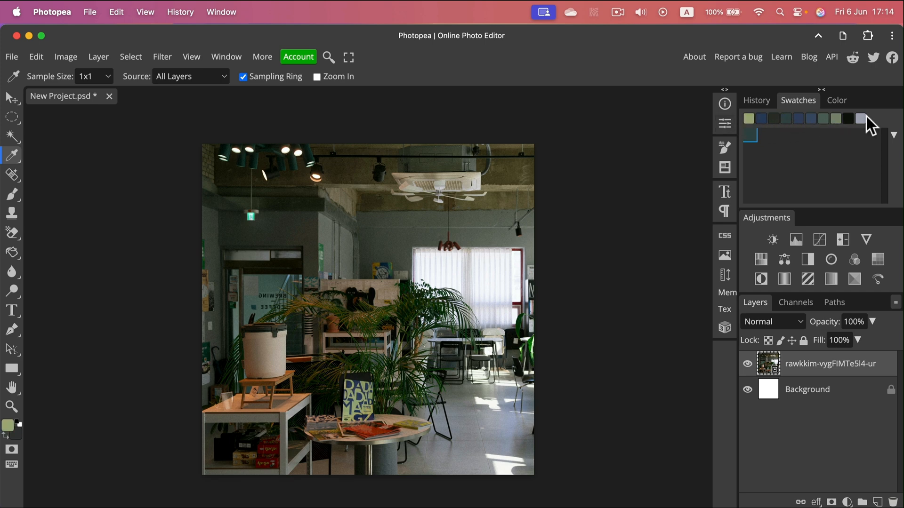
pyautogui.click(761, 119)
pyautogui.click(894, 135)
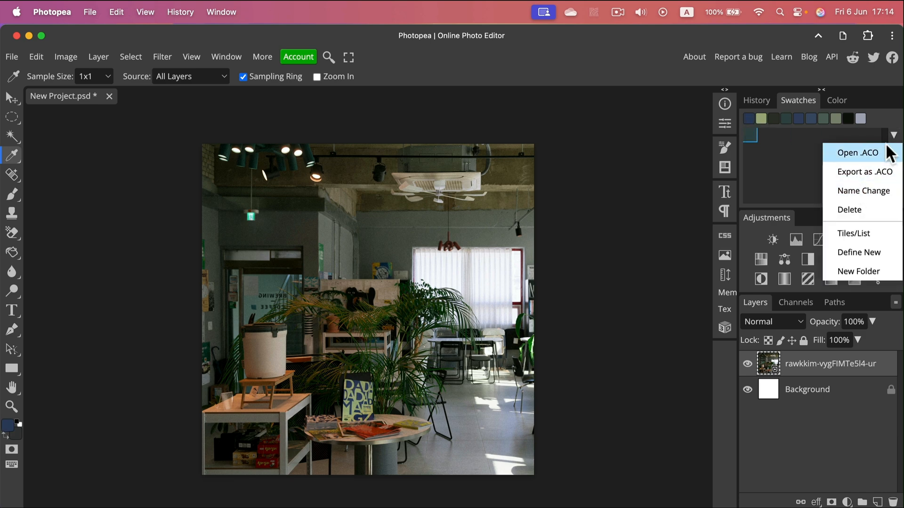
pyautogui.click(868, 251)
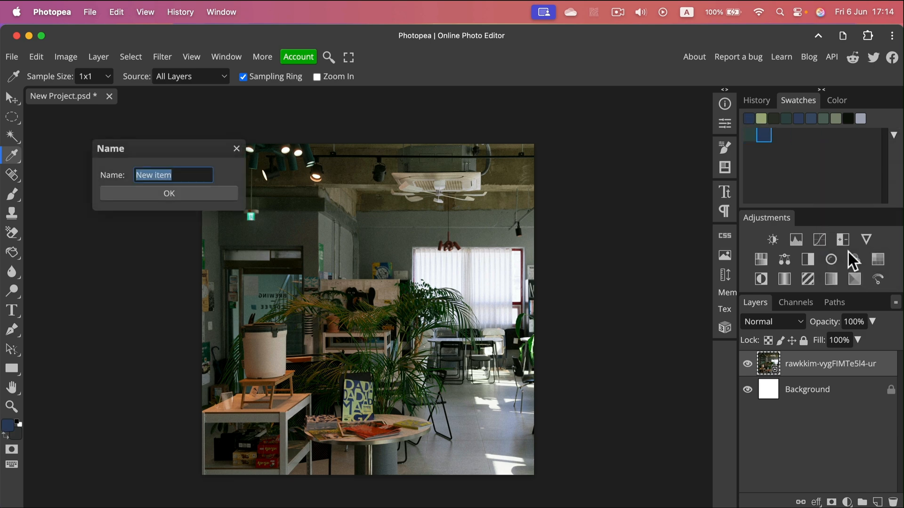
pyautogui.click(235, 193)
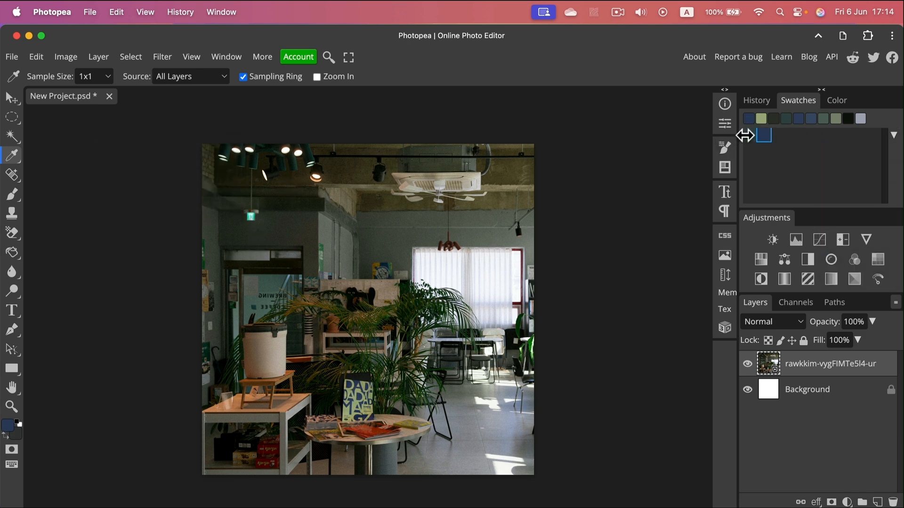
pyautogui.click(843, 97)
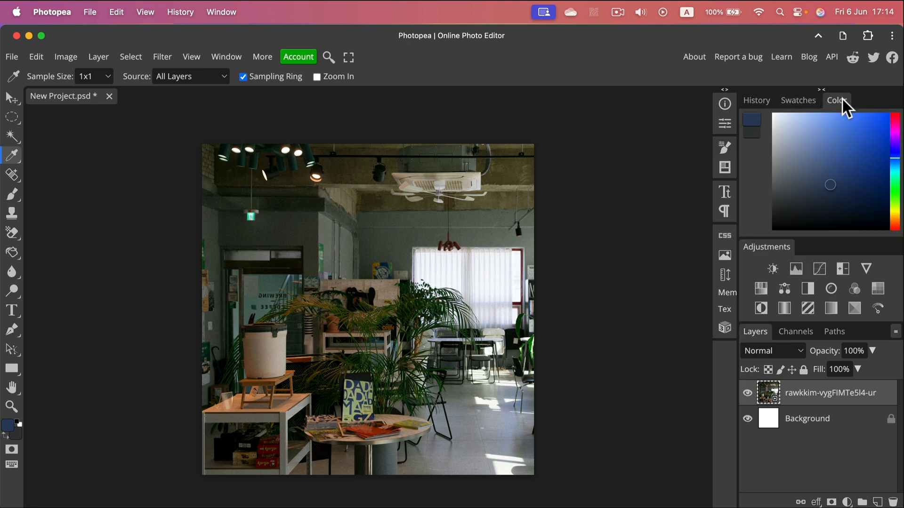
pyautogui.rightClick(21, 156)
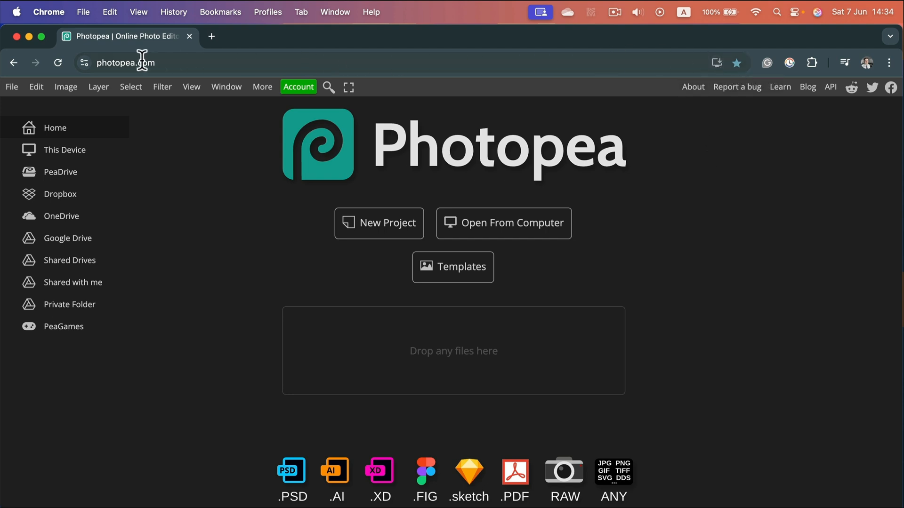
# Switch to Chrome and install the photopea.com site as an app.
pyautogui.click(719, 61)
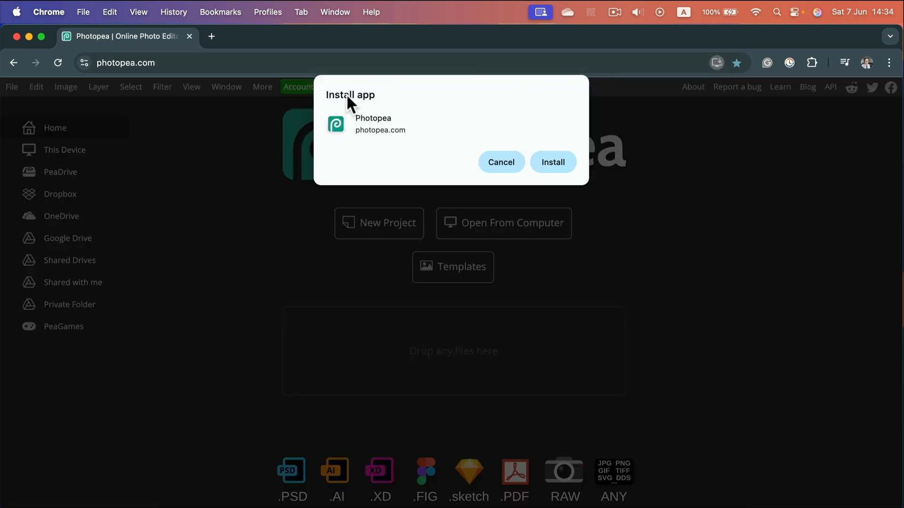
pyautogui.click(567, 164)
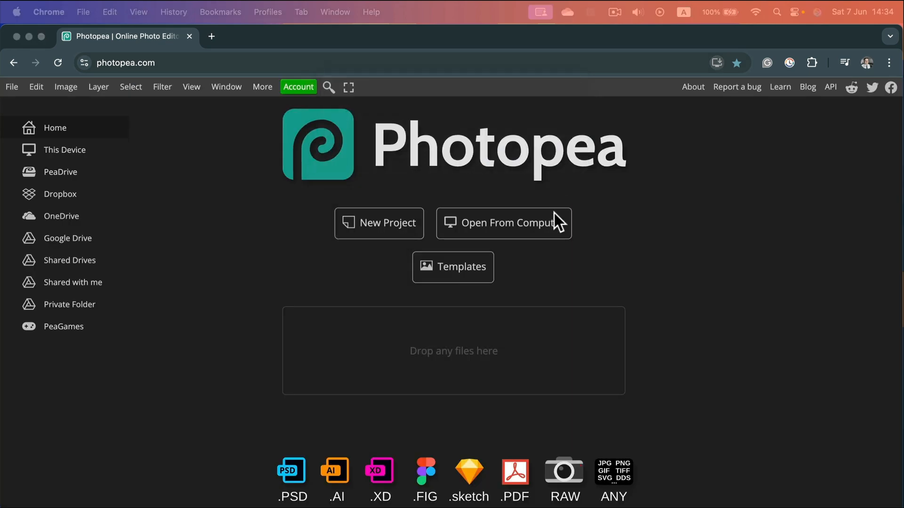